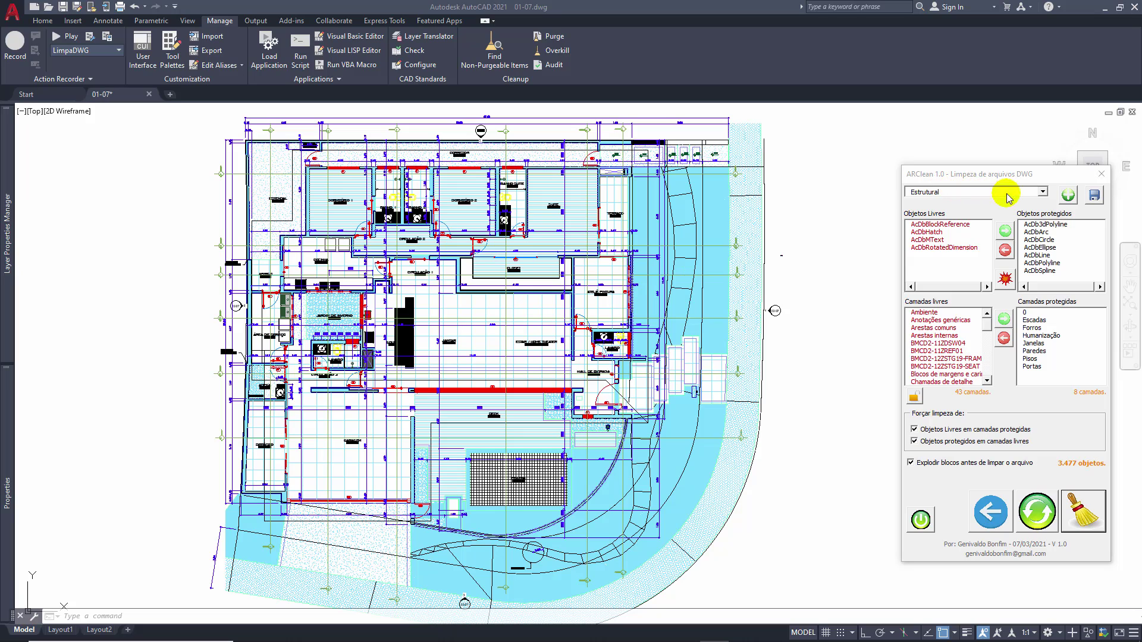
# Add a new discipline named Esgoto in ARClean and check it in the list of disciplines
pyautogui.click(966, 193)
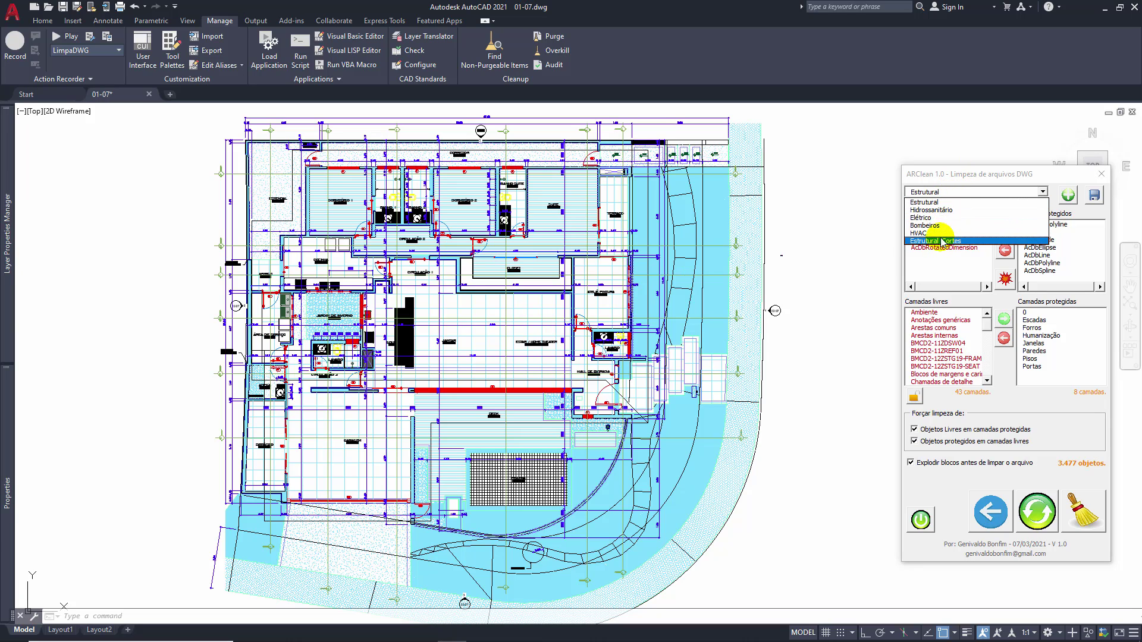
pyautogui.click(997, 173)
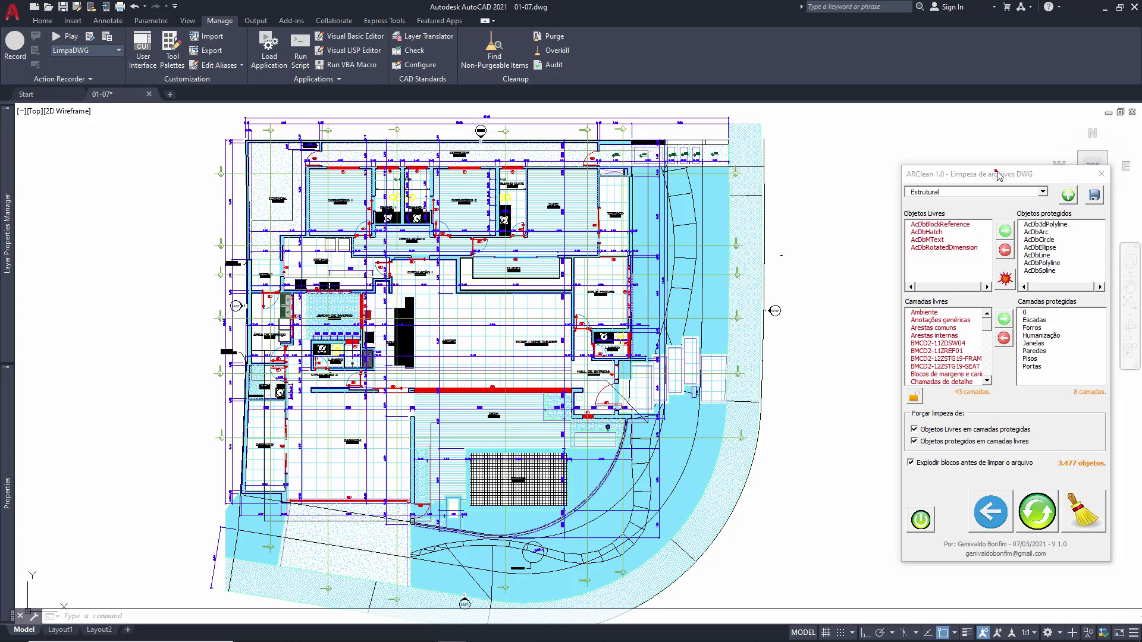
pyautogui.click(1068, 195)
pyautogui.moveTo(593, 197); pyautogui.dragTo(930, 262)
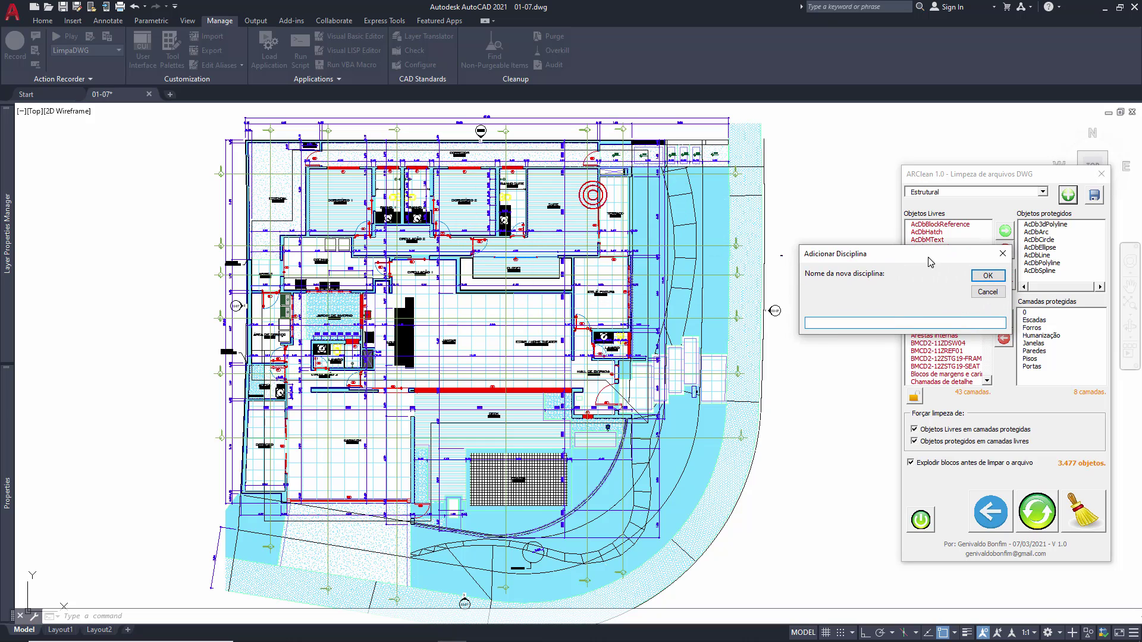
pyautogui.click(906, 321)
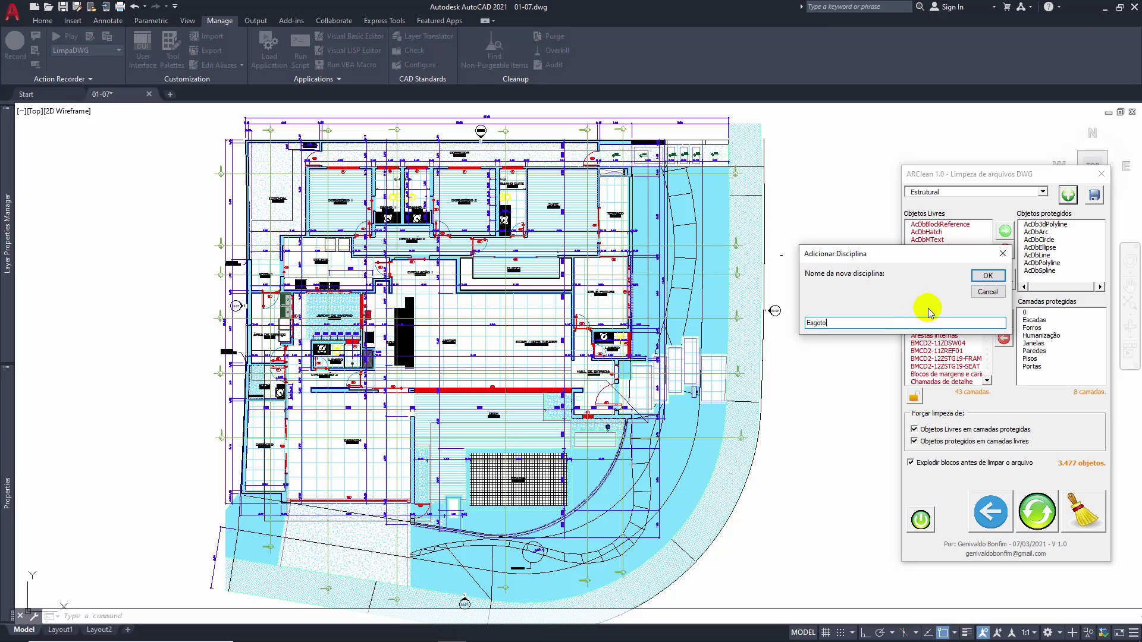
pyautogui.click(987, 275)
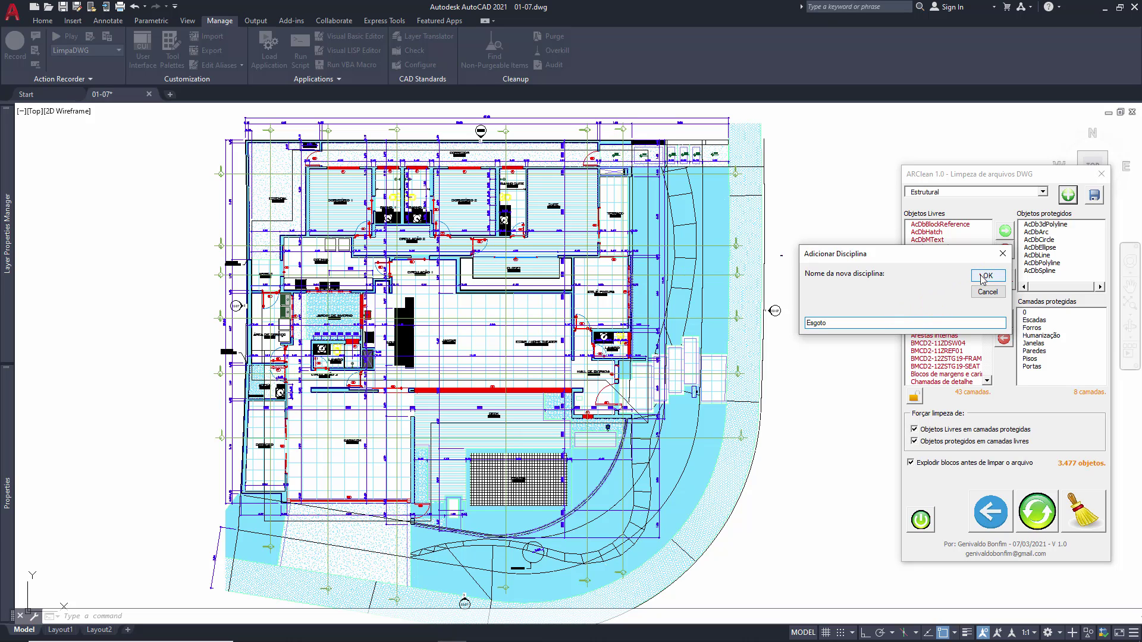
pyautogui.click(981, 192)
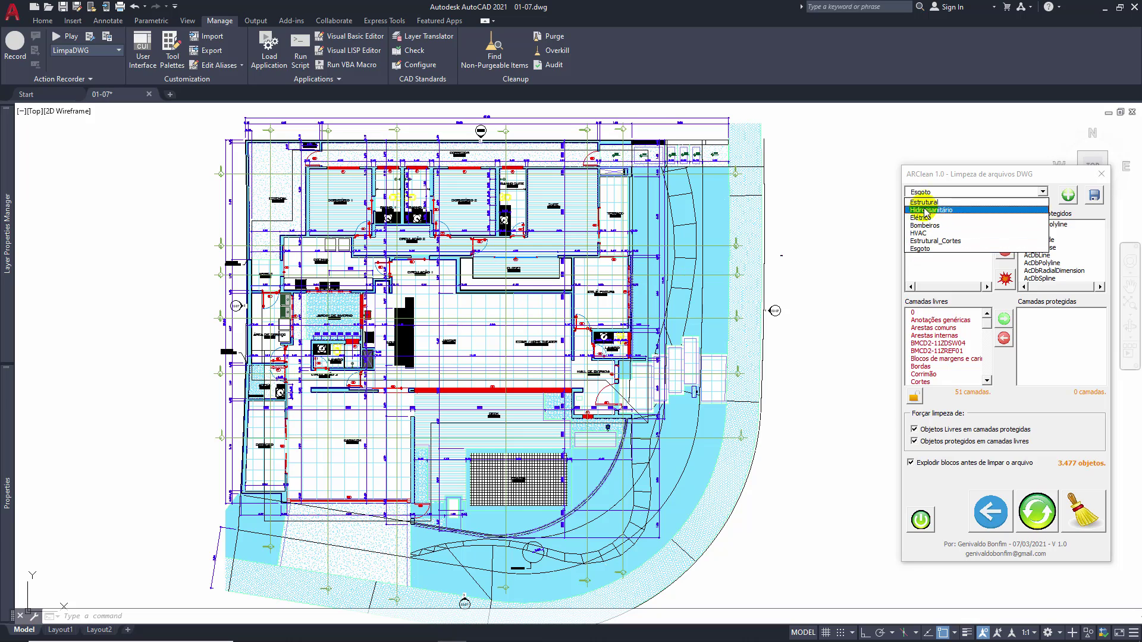
pyautogui.click(957, 191)
pyautogui.click(952, 175)
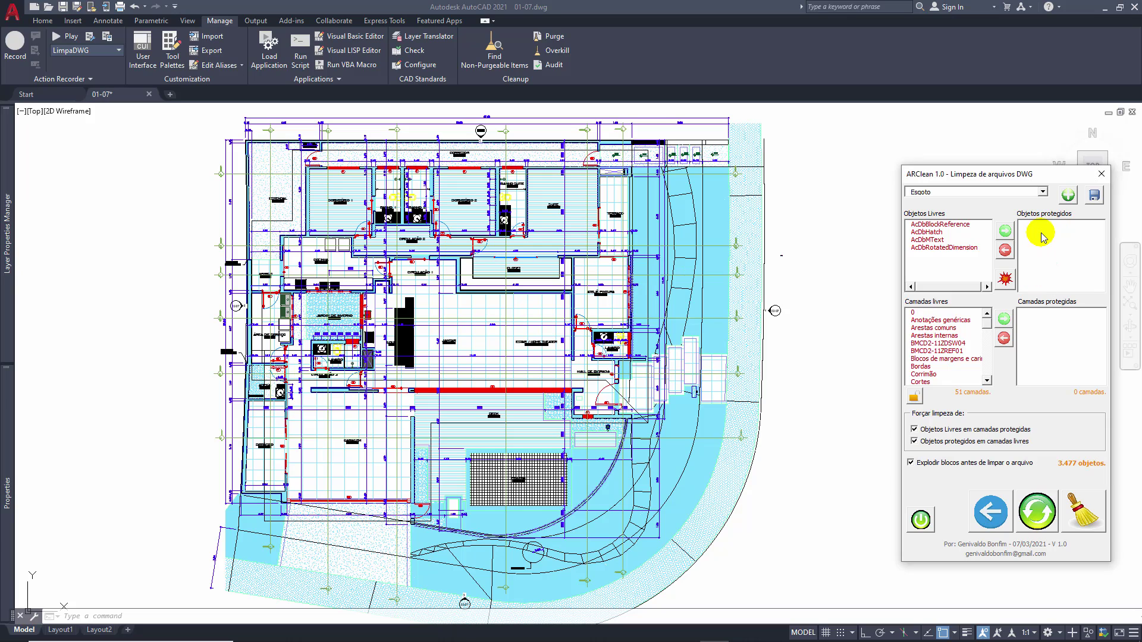
# Move the AcDbRadialDimension type from the protected to the free objects and save the Esgoto discipline
pyautogui.click(1041, 240)
pyautogui.click(1047, 247)
pyautogui.click(1047, 255)
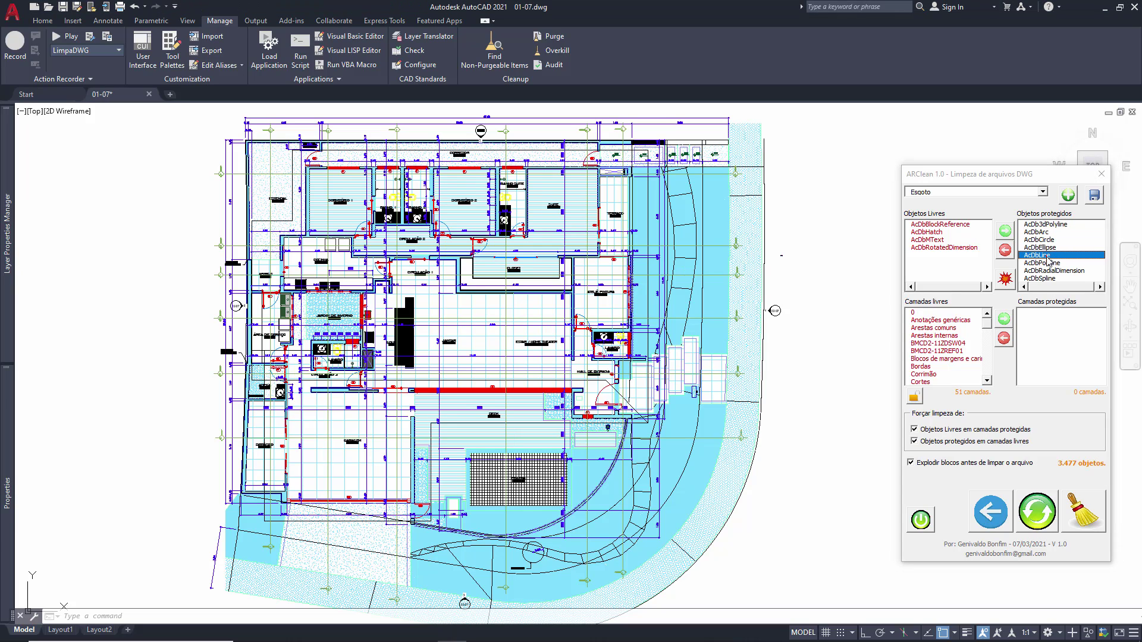
pyautogui.click(1049, 262)
pyautogui.click(1058, 271)
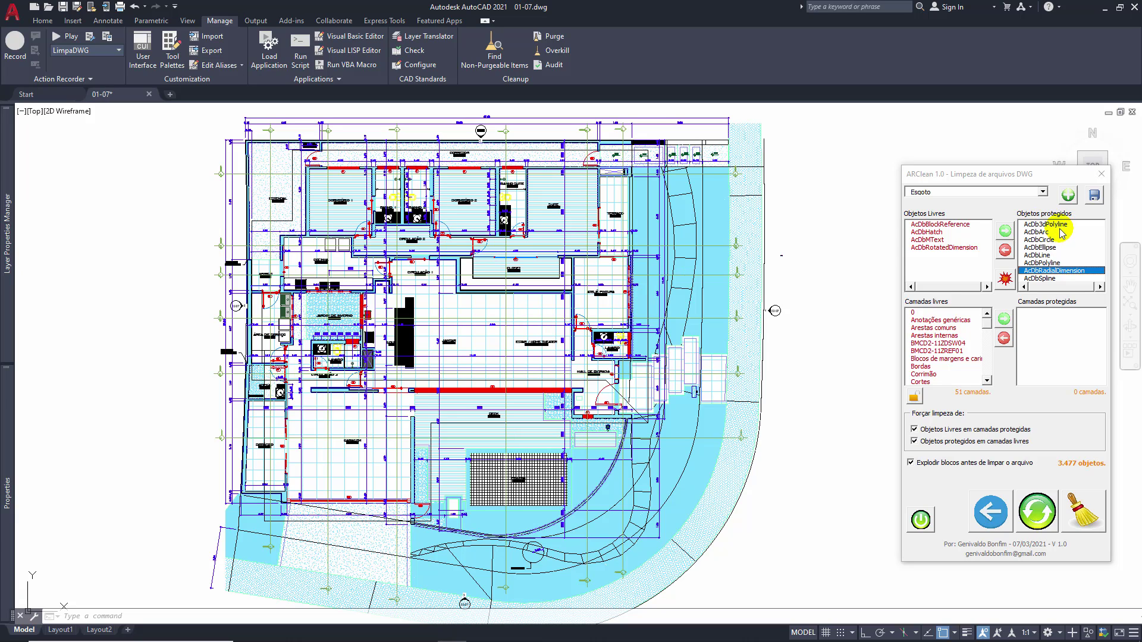
pyautogui.doubleClick(1057, 271)
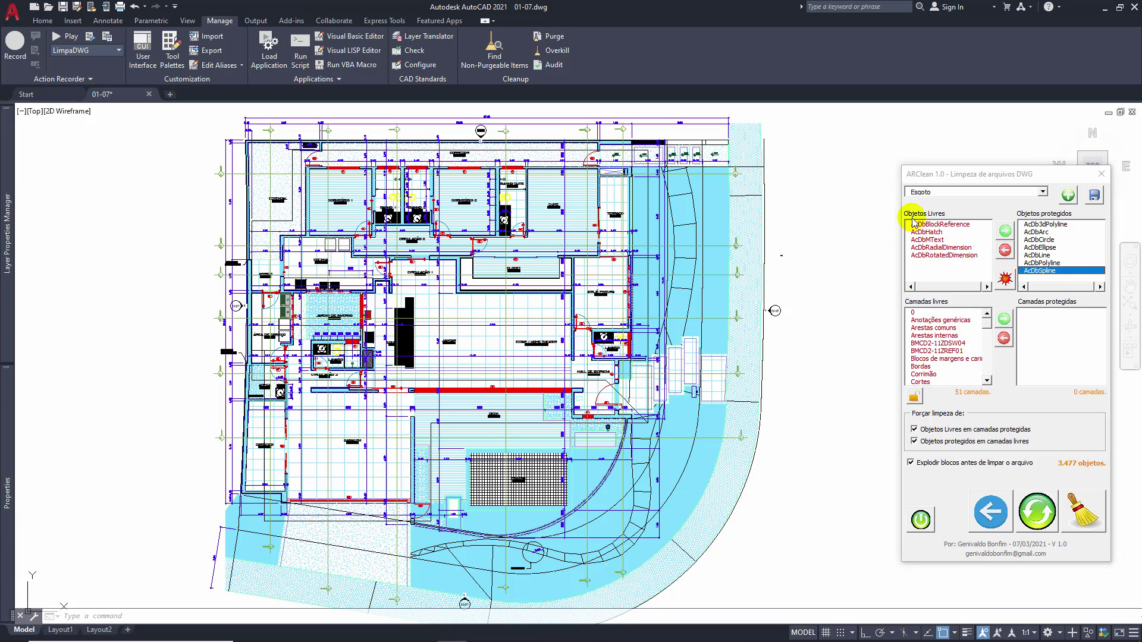
pyautogui.click(939, 248)
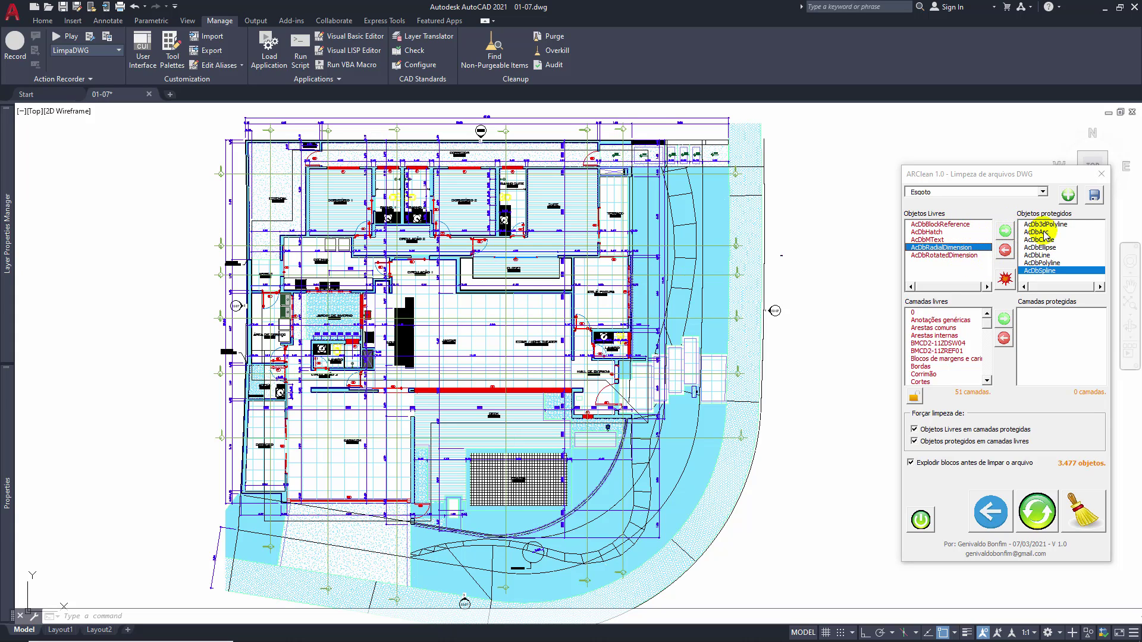
pyautogui.click(1094, 196)
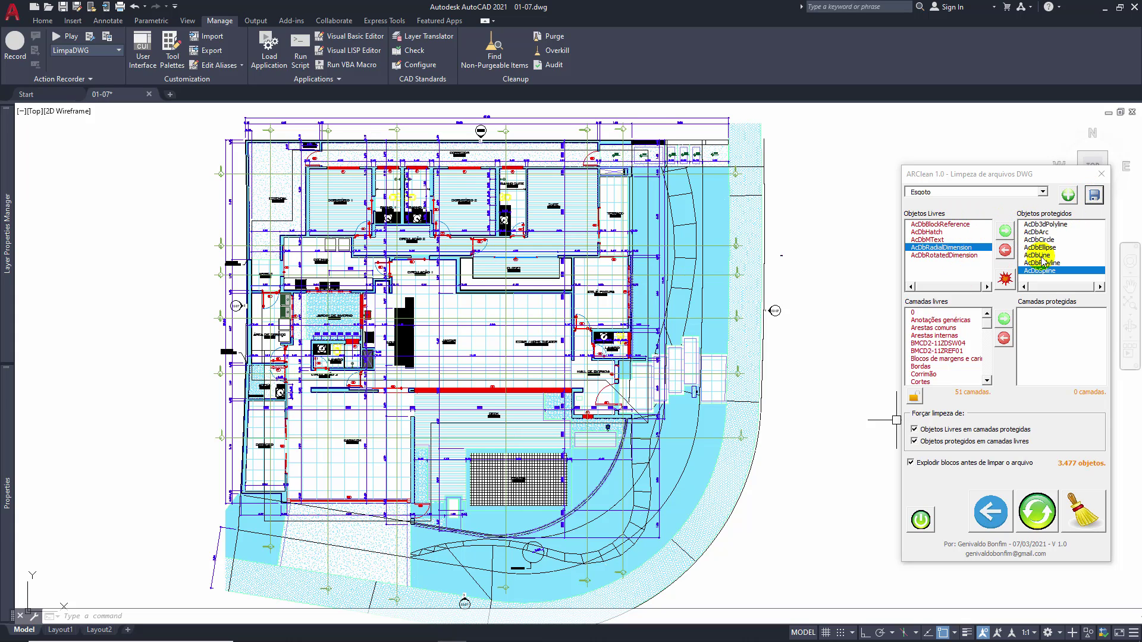
pyautogui.click(1001, 191)
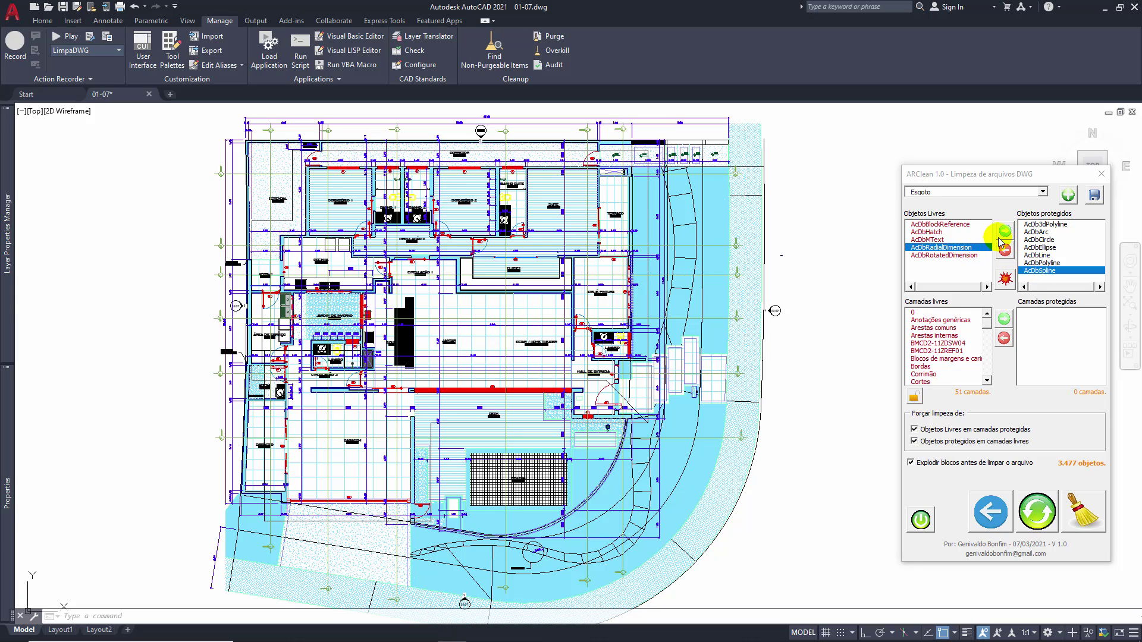
# Move the AcDbLine type to the free objects and return it to the protected objects
pyautogui.click(1038, 255)
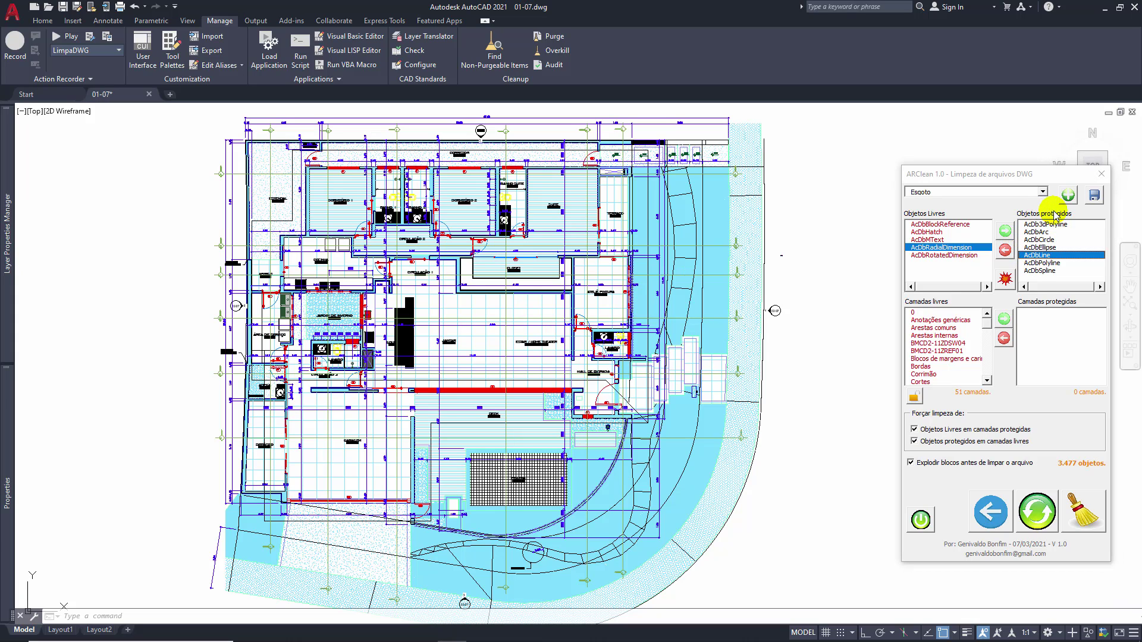
pyautogui.click(1005, 250)
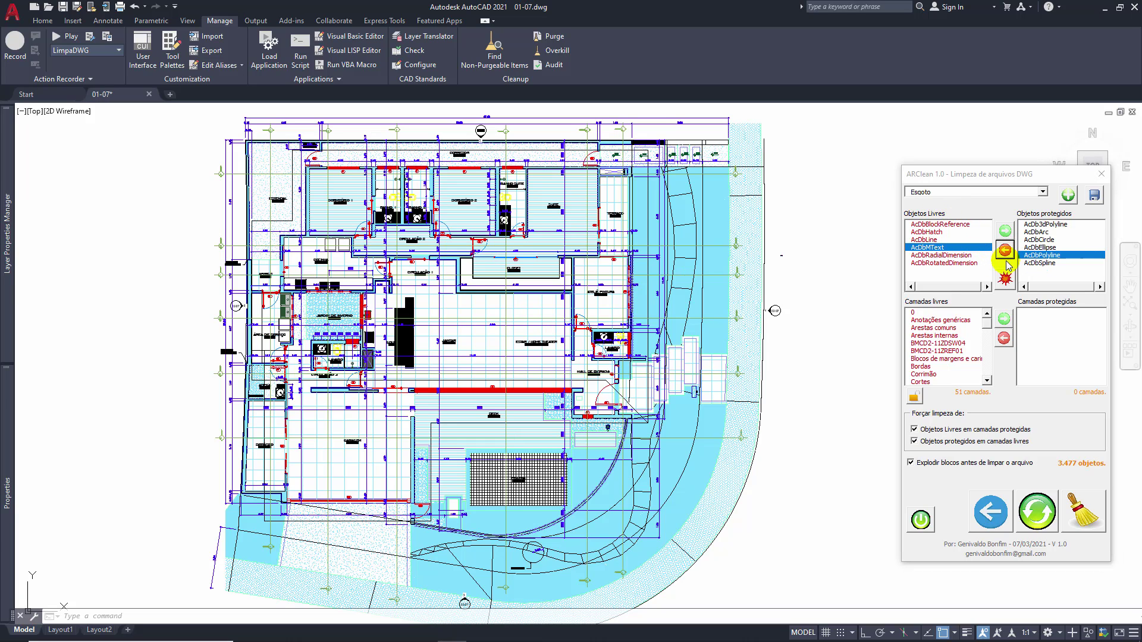
pyautogui.click(931, 241)
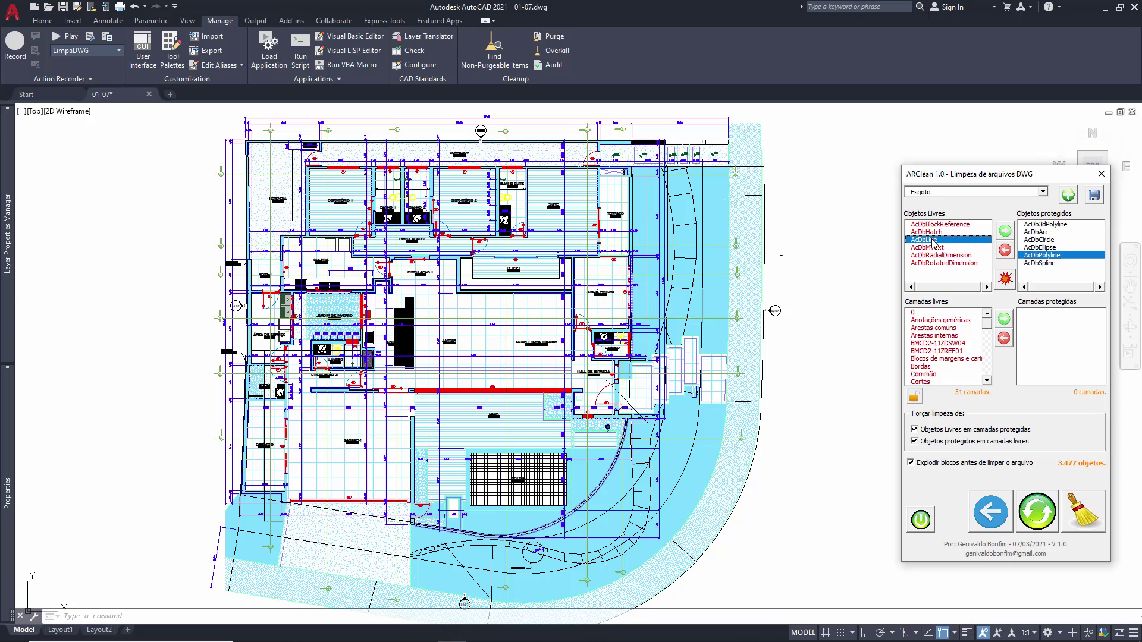
pyautogui.click(1005, 231)
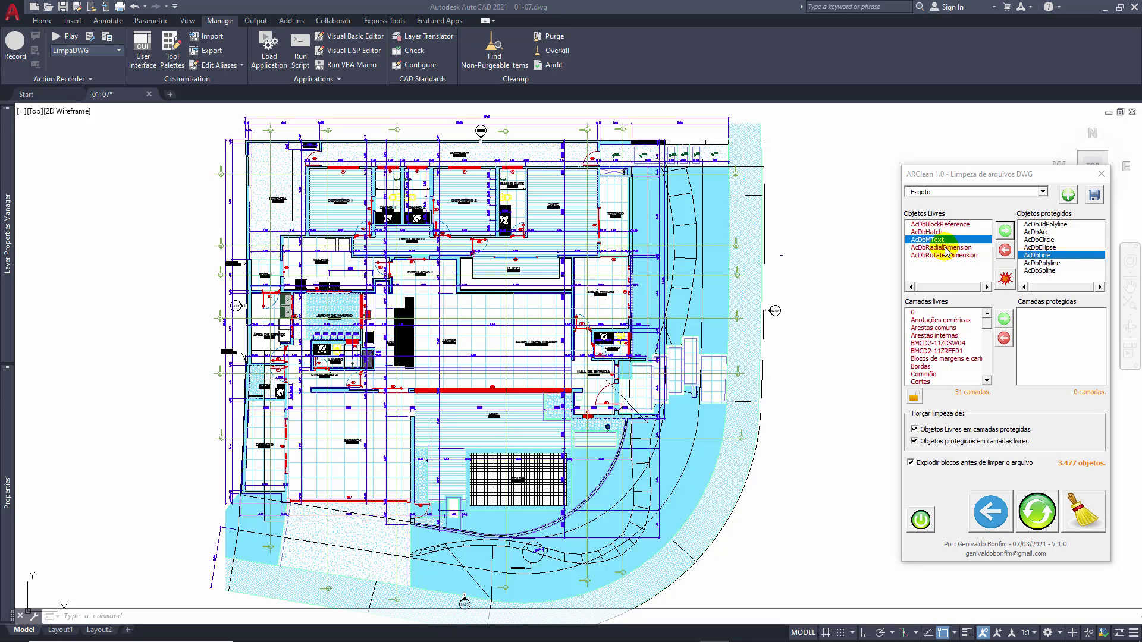
# Explode the drawing's blocks, review the free and protected object types, and refresh the ARClean lists
pyautogui.click(1005, 279)
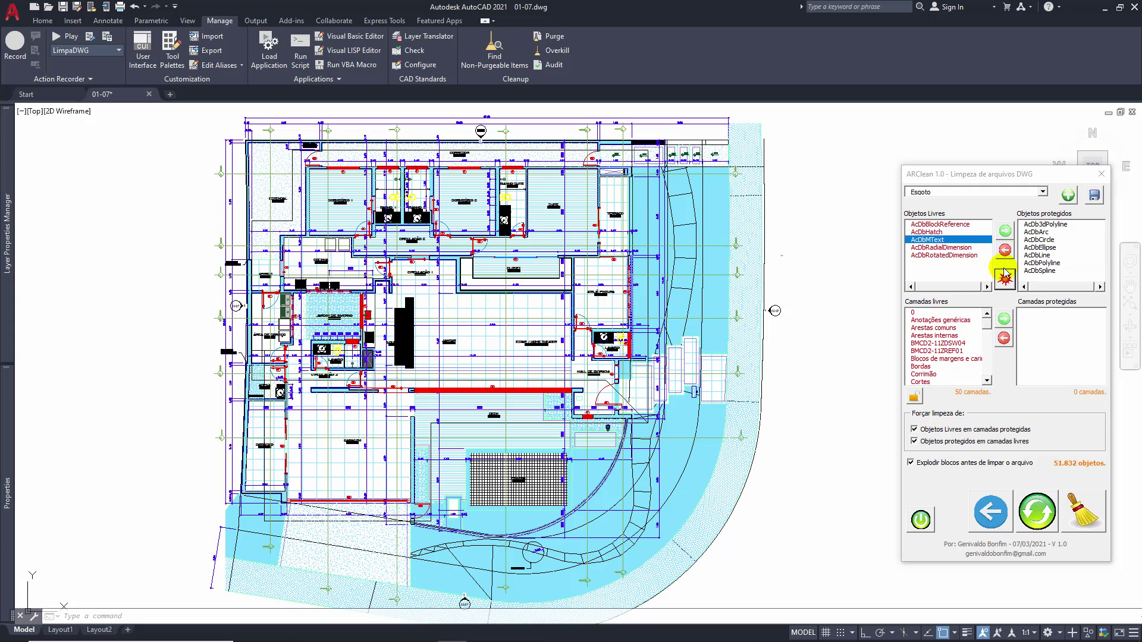
pyautogui.click(1041, 241)
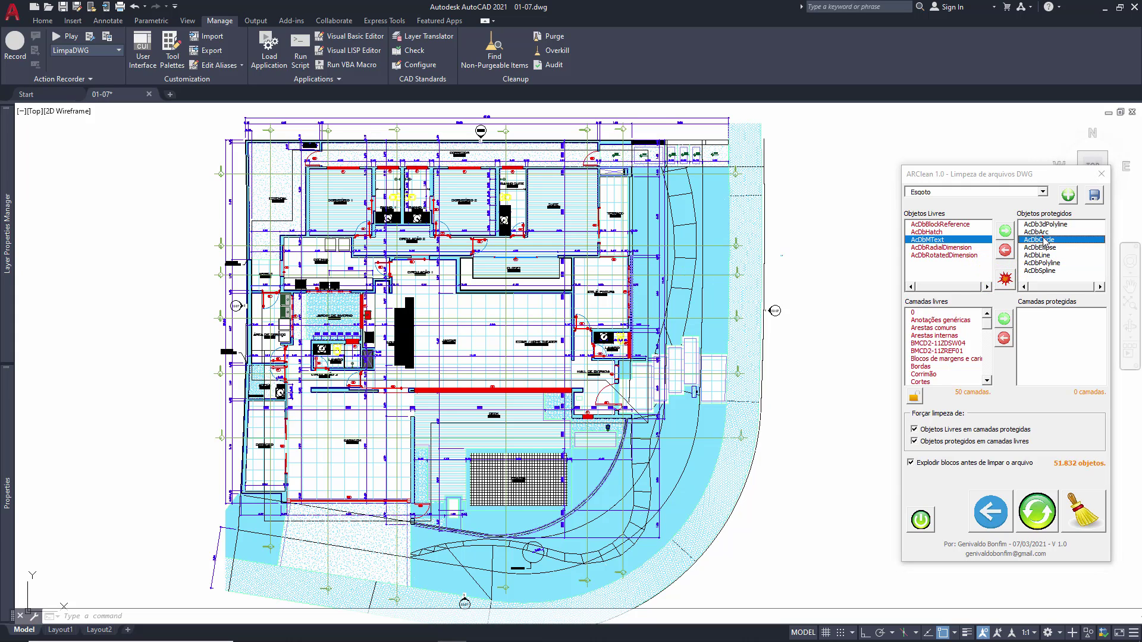
pyautogui.click(1042, 225)
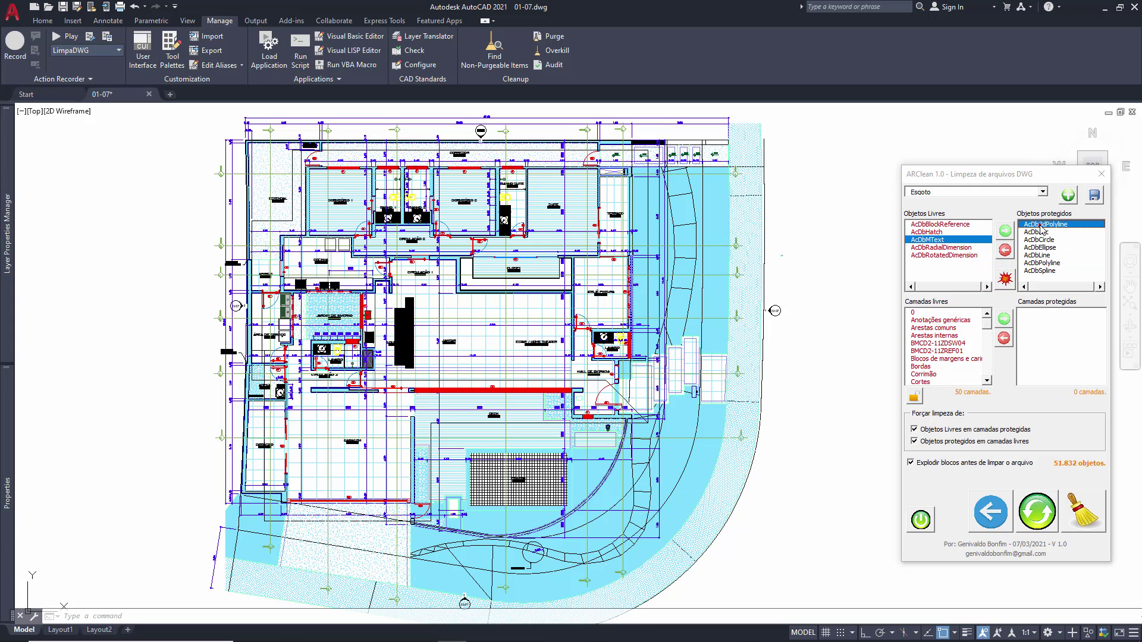
pyautogui.click(937, 233)
pyautogui.click(959, 256)
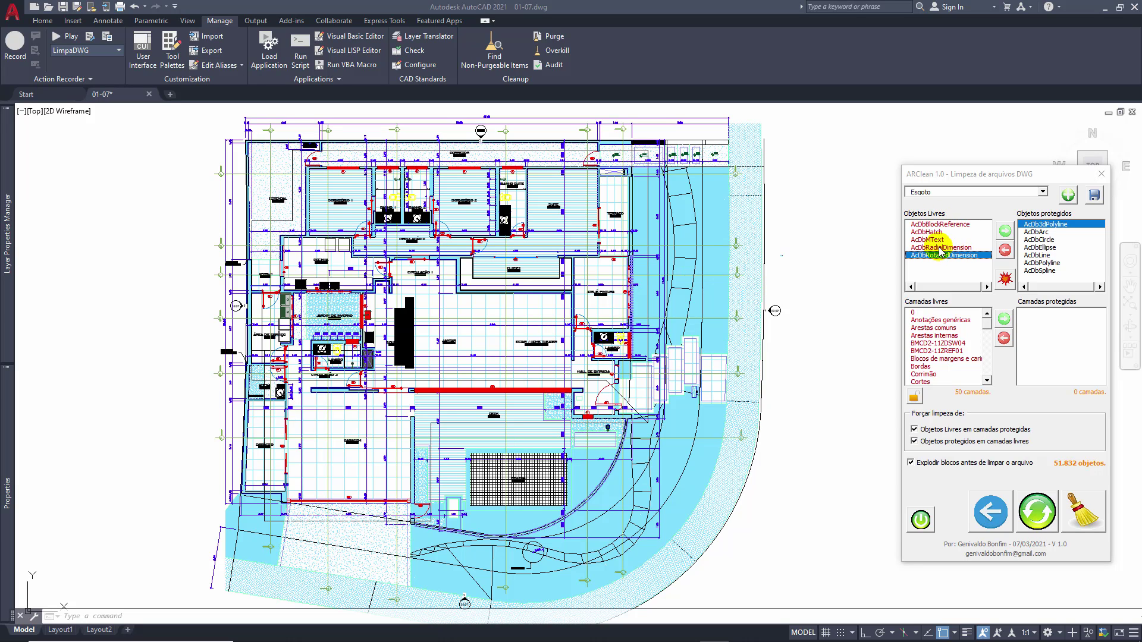
pyautogui.click(1041, 508)
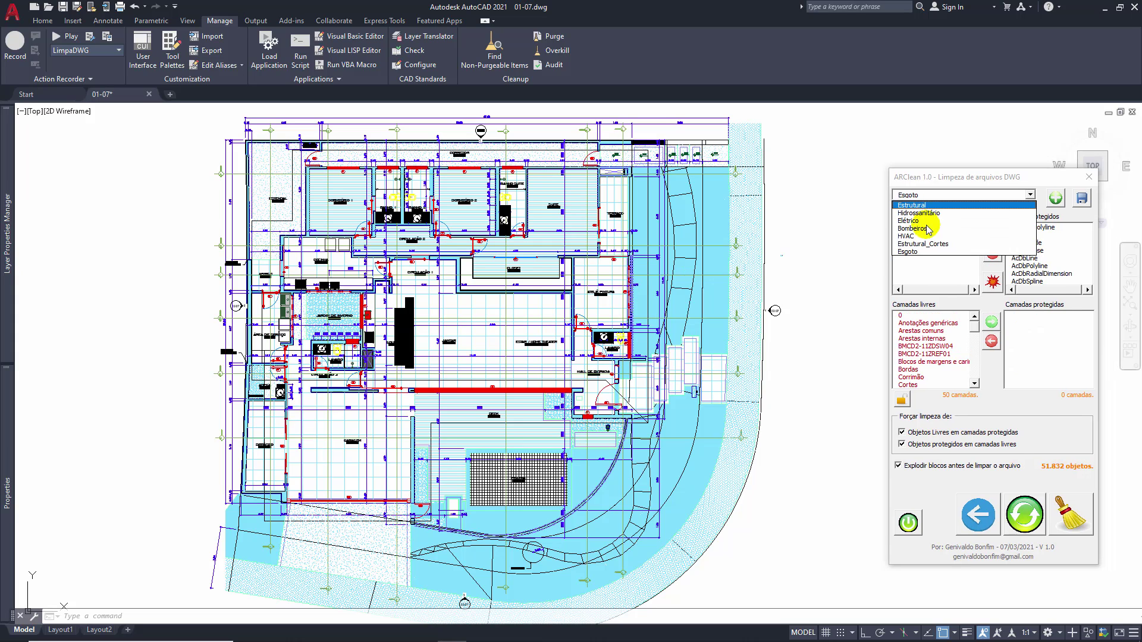
# Switch to the Estrutural discipline to view its protected layers and return to Esgoto
pyautogui.click(929, 205)
pyautogui.click(930, 195)
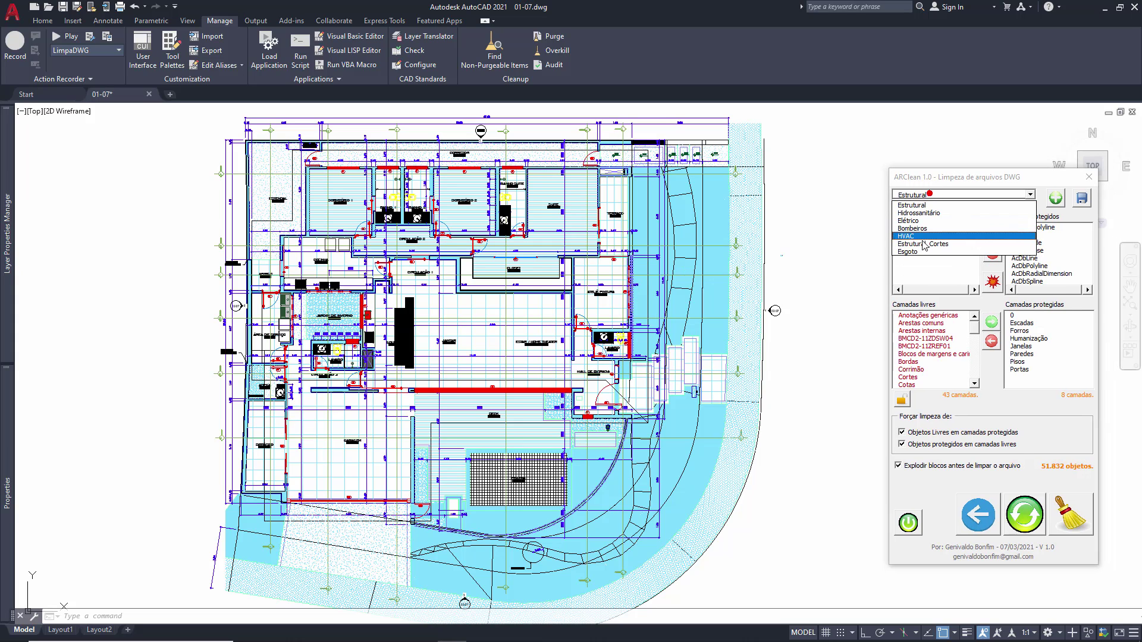
pyautogui.click(920, 251)
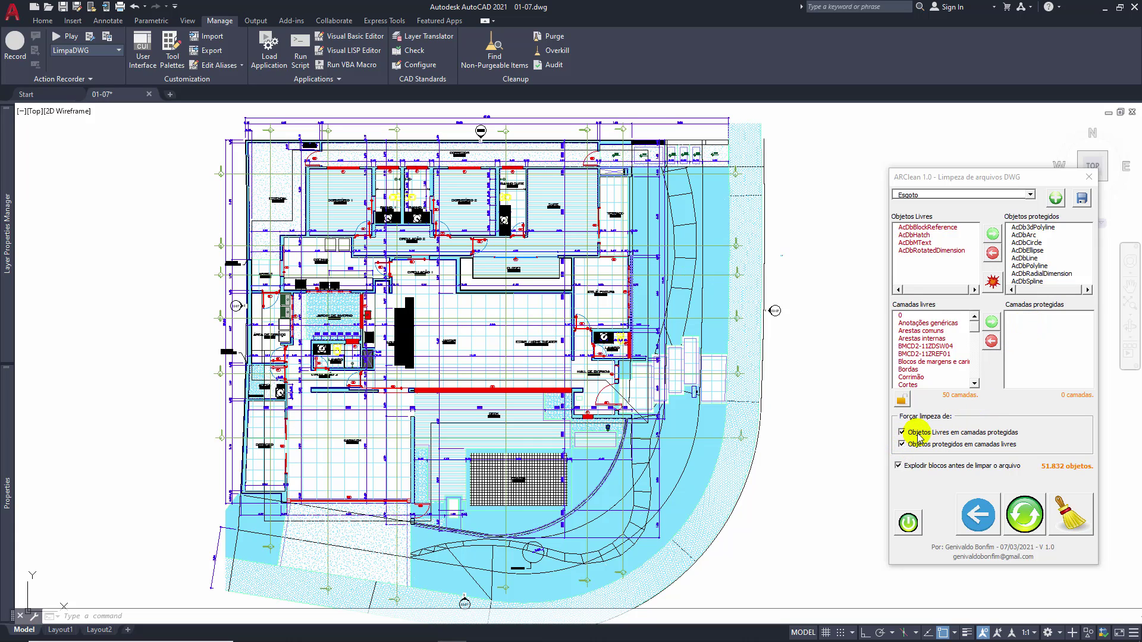
# Move layer 0 from the free to the protected layers of the Esgoto discipline
pyautogui.click(914, 227)
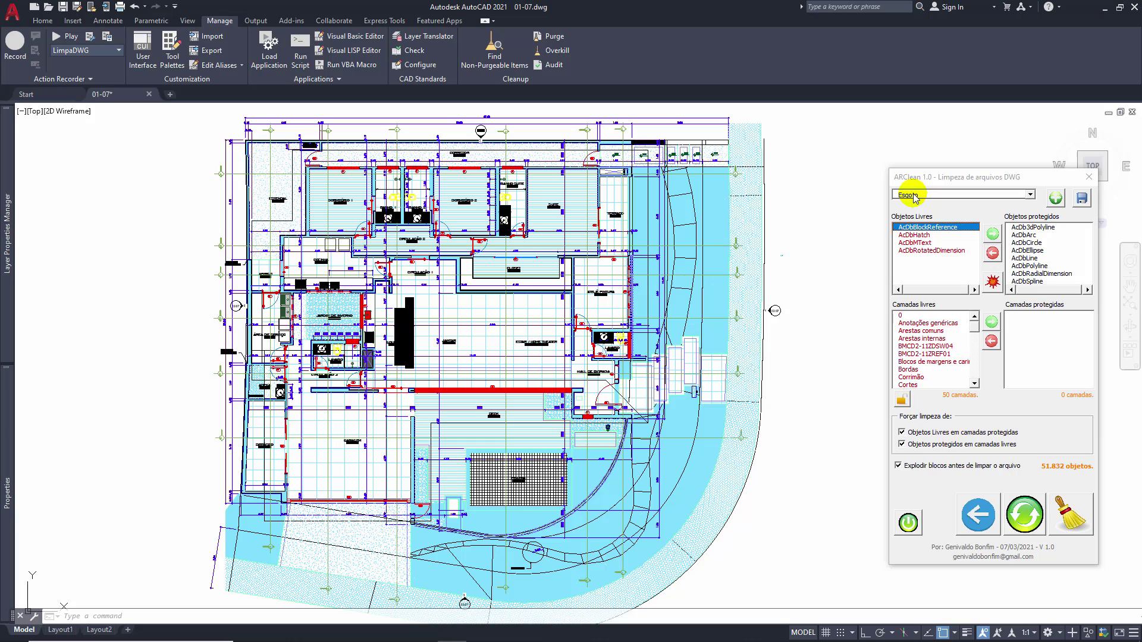
pyautogui.click(907, 316)
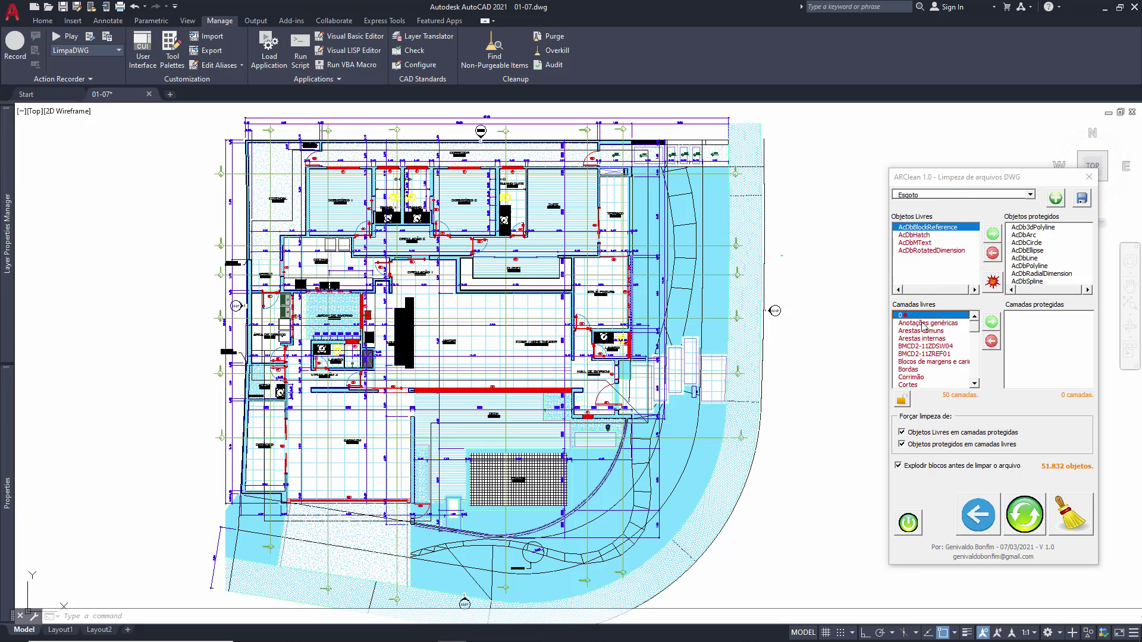
pyautogui.click(991, 322)
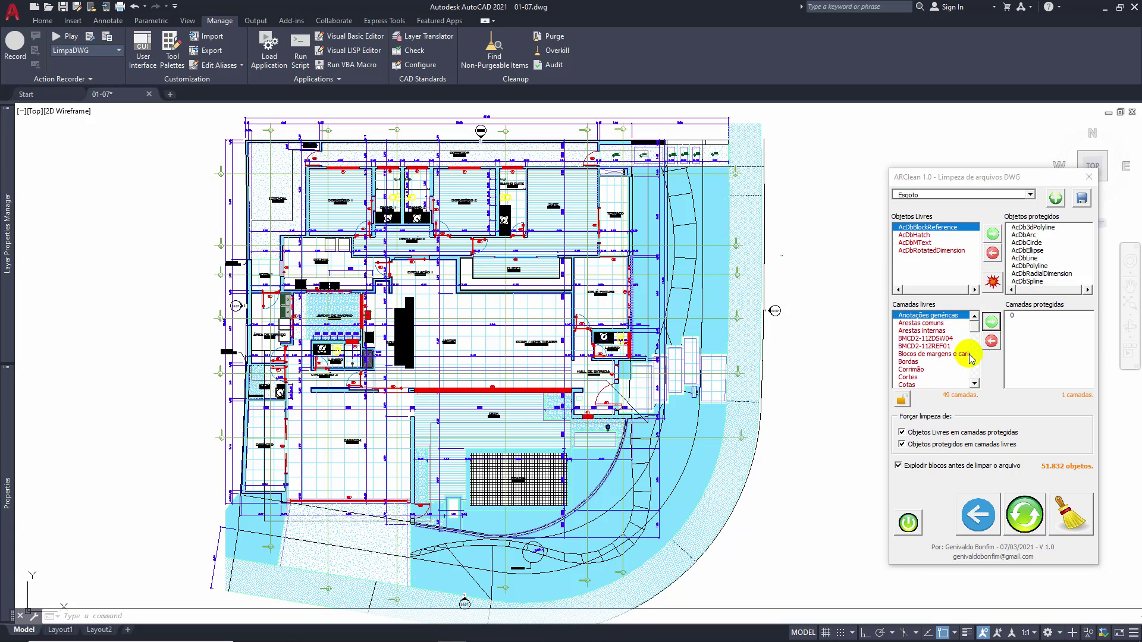
# Find the Janelas layer among the free layers and move it to the protected layers
pyautogui.click(975, 384)
pyautogui.click(975, 384)
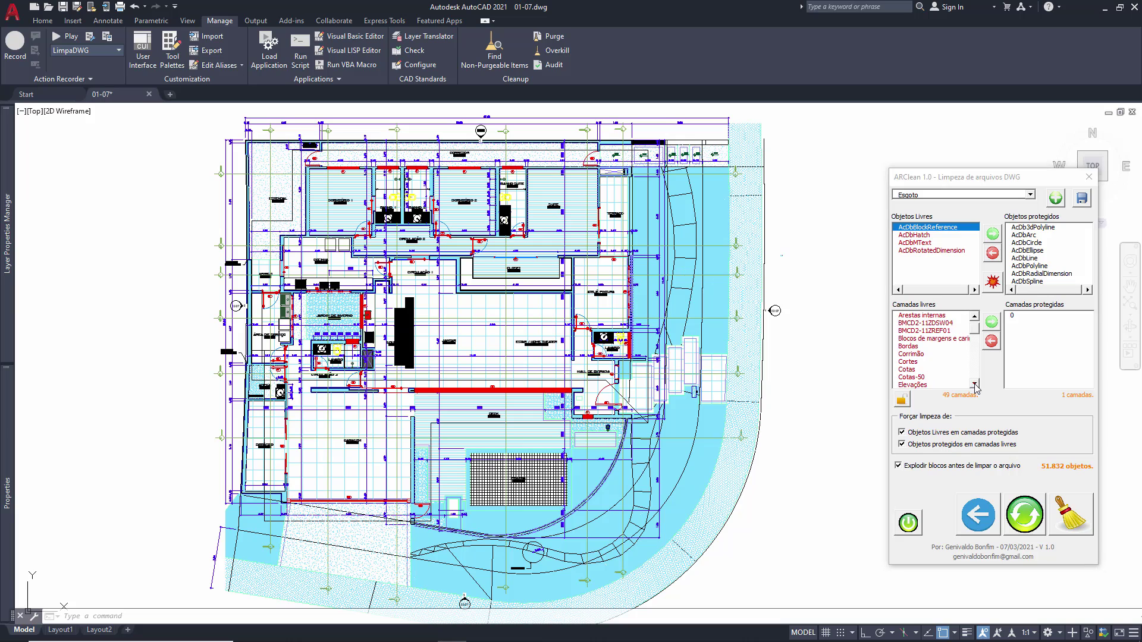
pyautogui.click(974, 384)
pyautogui.click(975, 384)
pyautogui.click(975, 384)
pyautogui.click(974, 384)
pyautogui.click(974, 384)
pyautogui.click(974, 384)
pyautogui.click(974, 384)
pyautogui.click(974, 384)
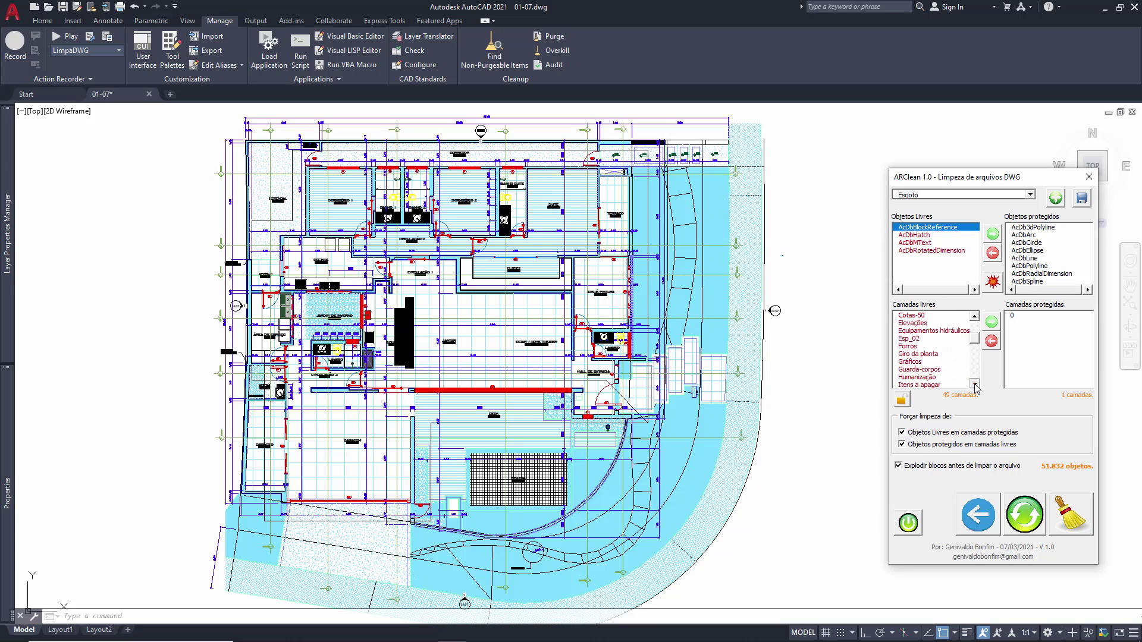
pyautogui.click(975, 384)
pyautogui.click(974, 384)
pyautogui.click(975, 384)
pyautogui.click(975, 384)
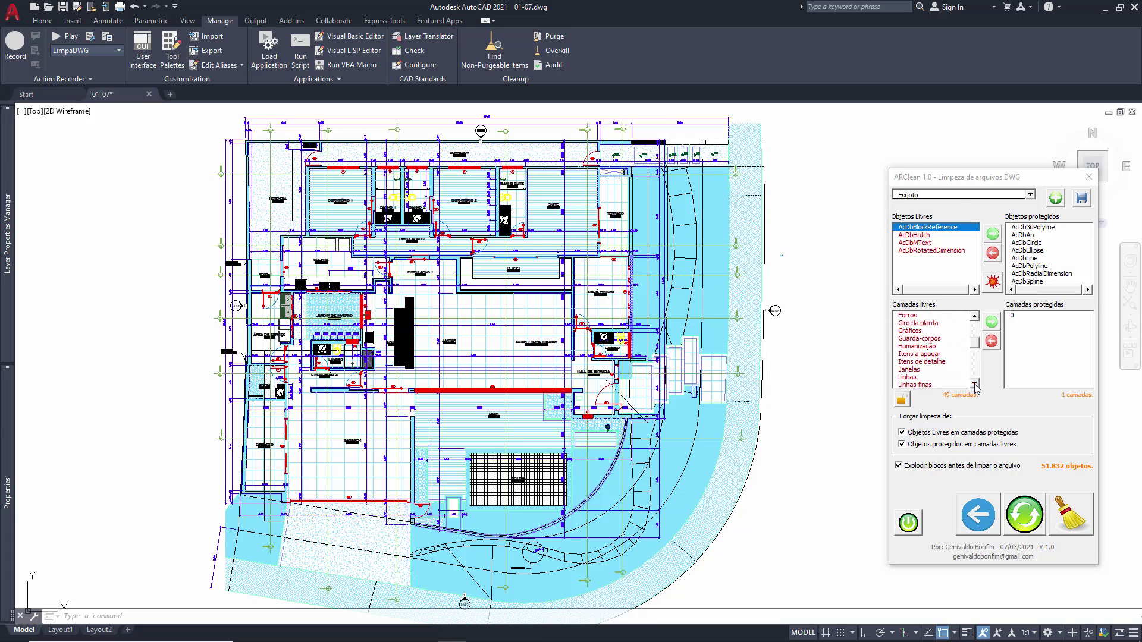
pyautogui.click(919, 370)
pyautogui.click(990, 321)
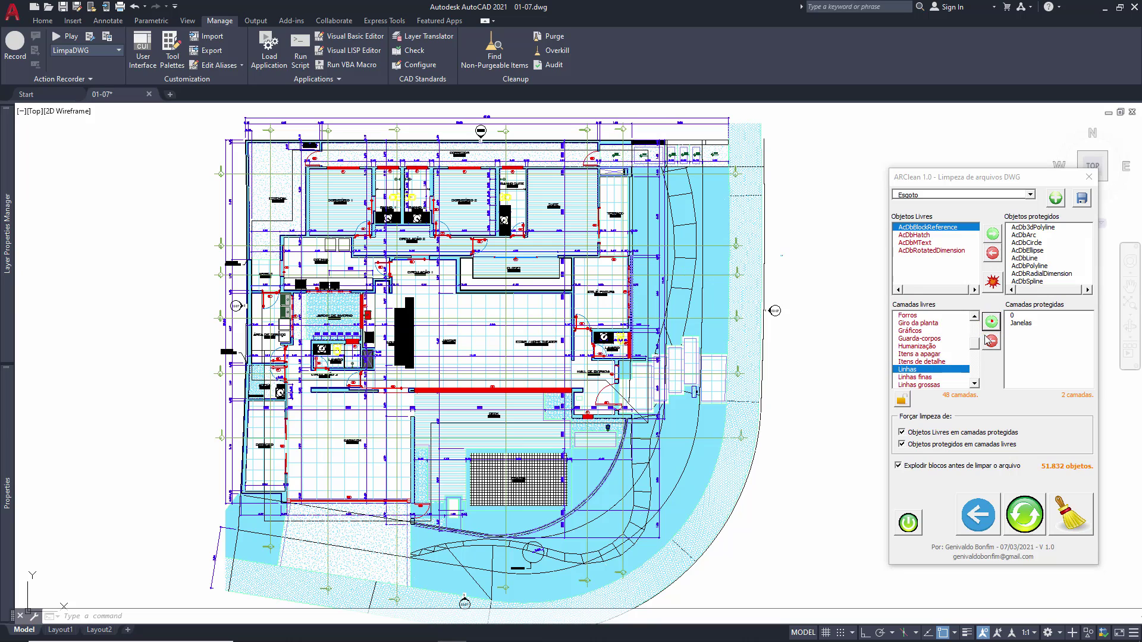
# Find the Paredes layer among the free layers and move it to the protected layers
pyautogui.click(974, 384)
pyautogui.click(975, 384)
pyautogui.click(975, 384)
pyautogui.click(974, 384)
pyautogui.click(975, 384)
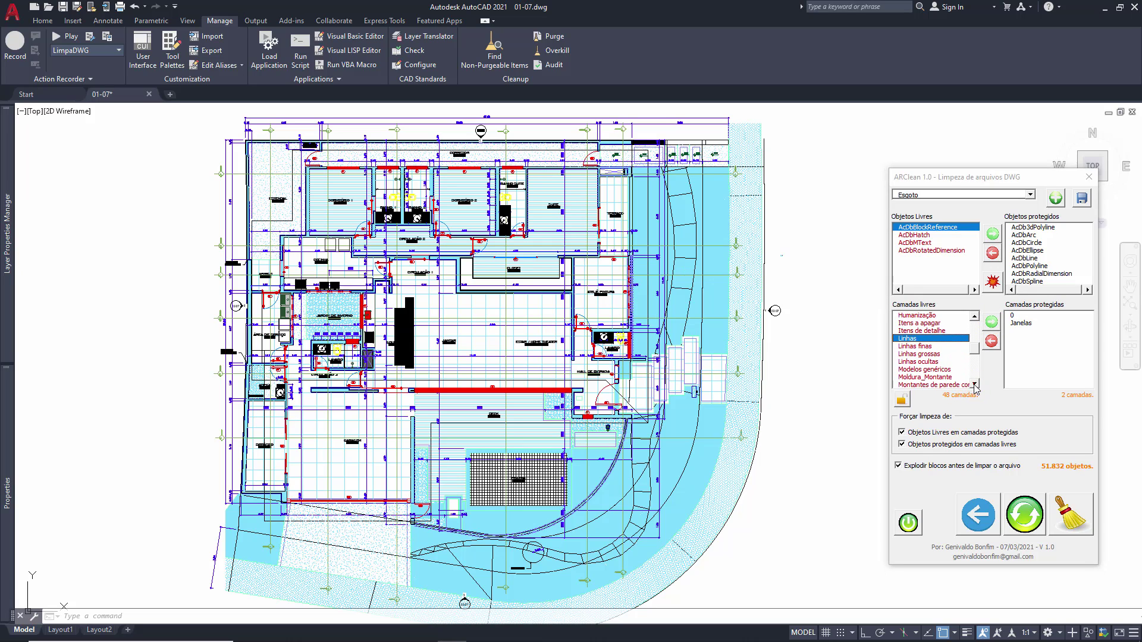
pyautogui.click(975, 384)
pyautogui.click(975, 384)
pyautogui.click(975, 384)
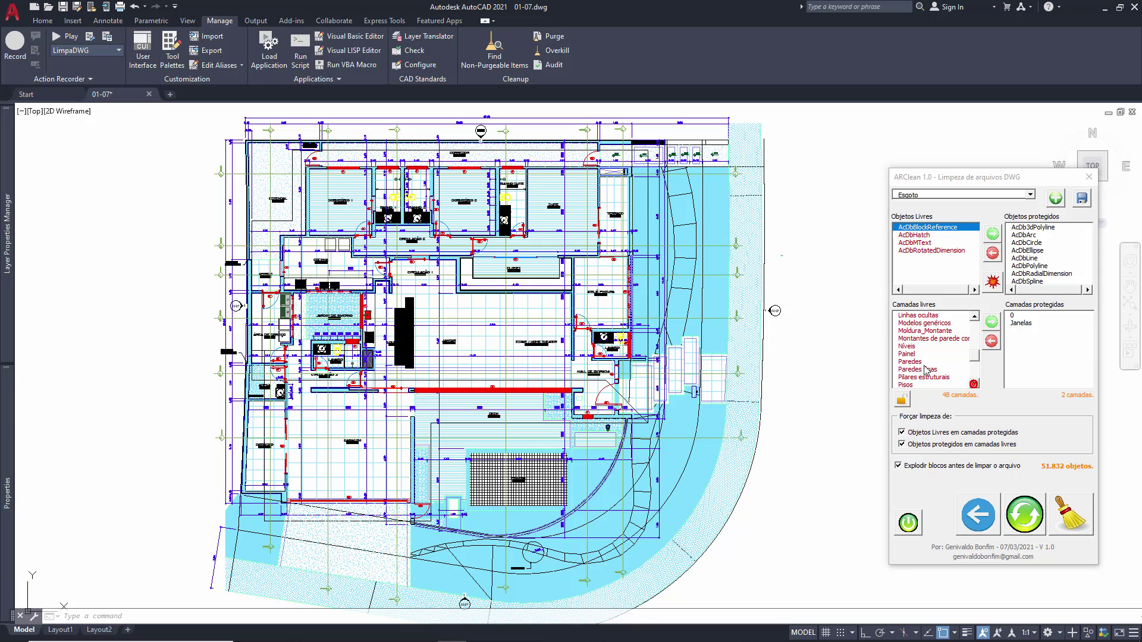
pyautogui.click(945, 361)
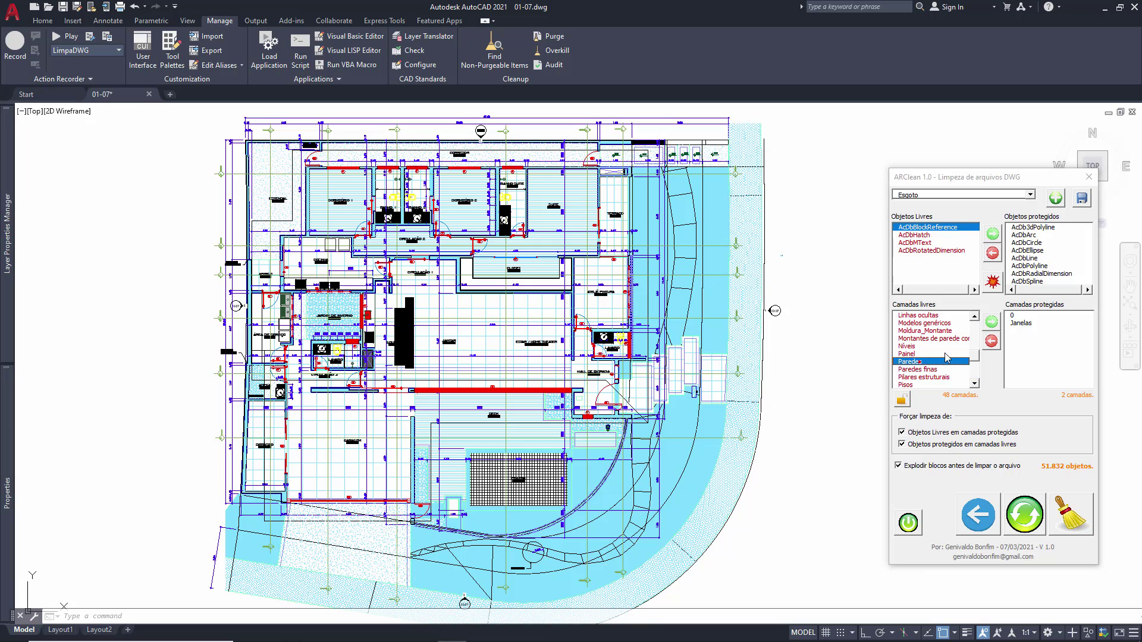
# Find the Pisos layer among the free layers and move it to the protected layers
pyautogui.click(975, 384)
pyautogui.click(915, 362)
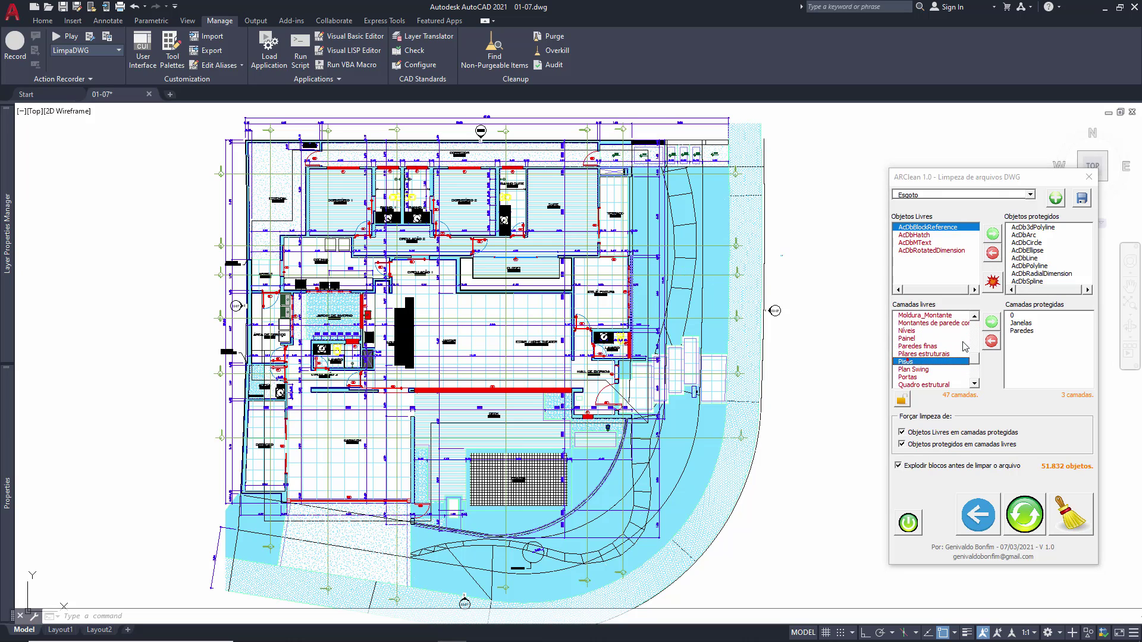
# Look through the remaining free layers of the Esgoto discipline for others worth protecting
pyautogui.click(975, 384)
pyautogui.click(974, 385)
pyautogui.click(974, 384)
pyautogui.click(975, 384)
pyautogui.click(975, 384)
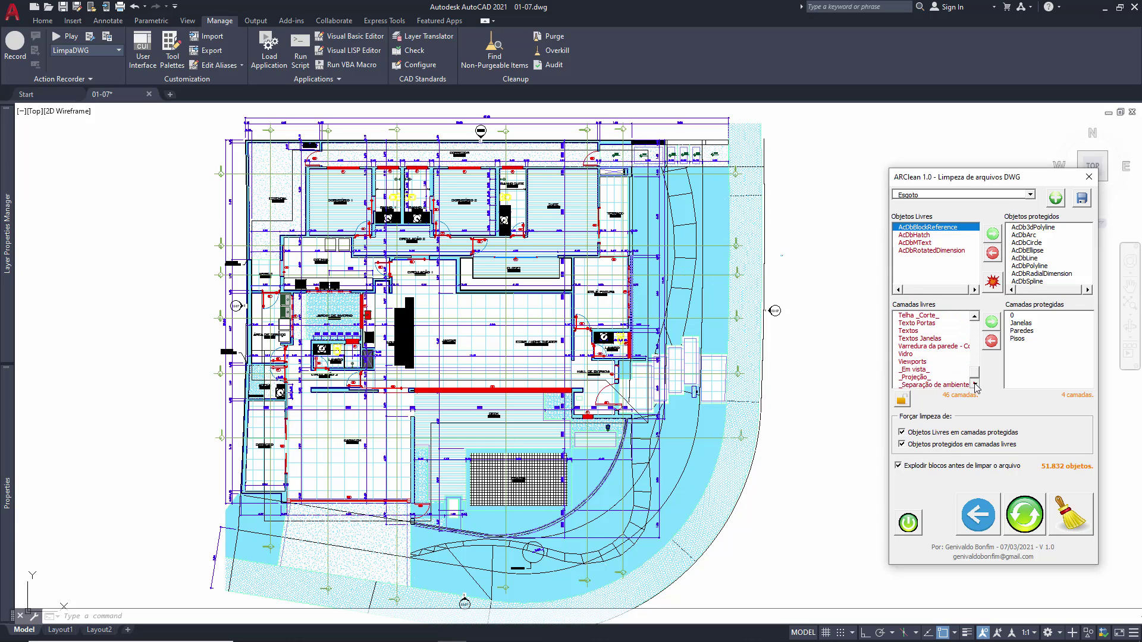
pyautogui.scroll(2, 976, 372)
pyautogui.scroll(4, 976, 372)
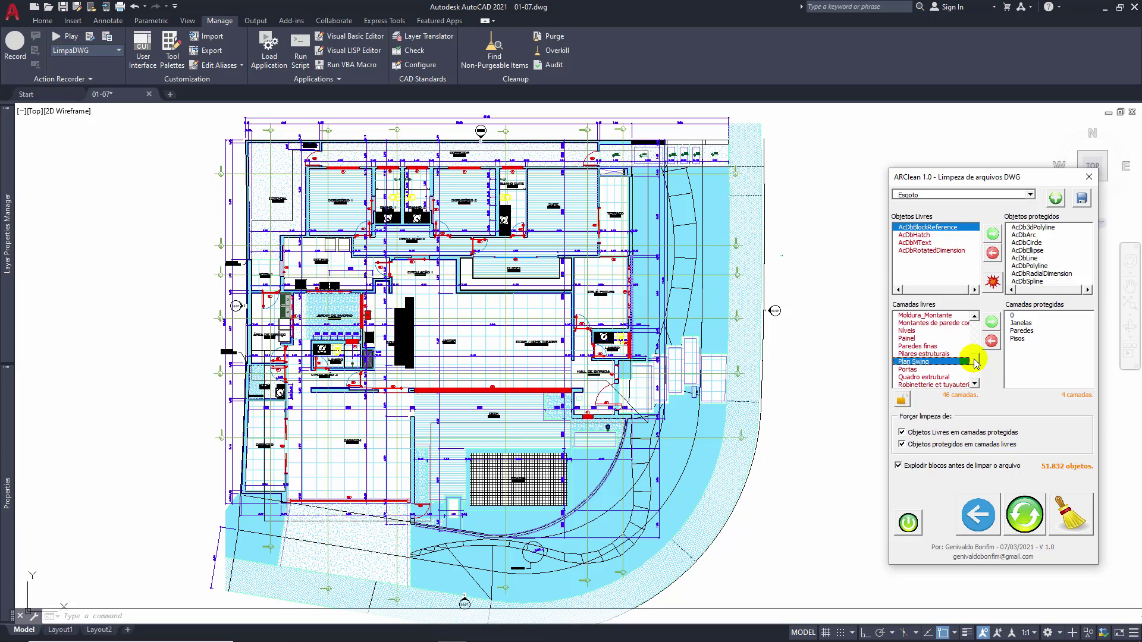
pyautogui.scroll(2, 974, 360)
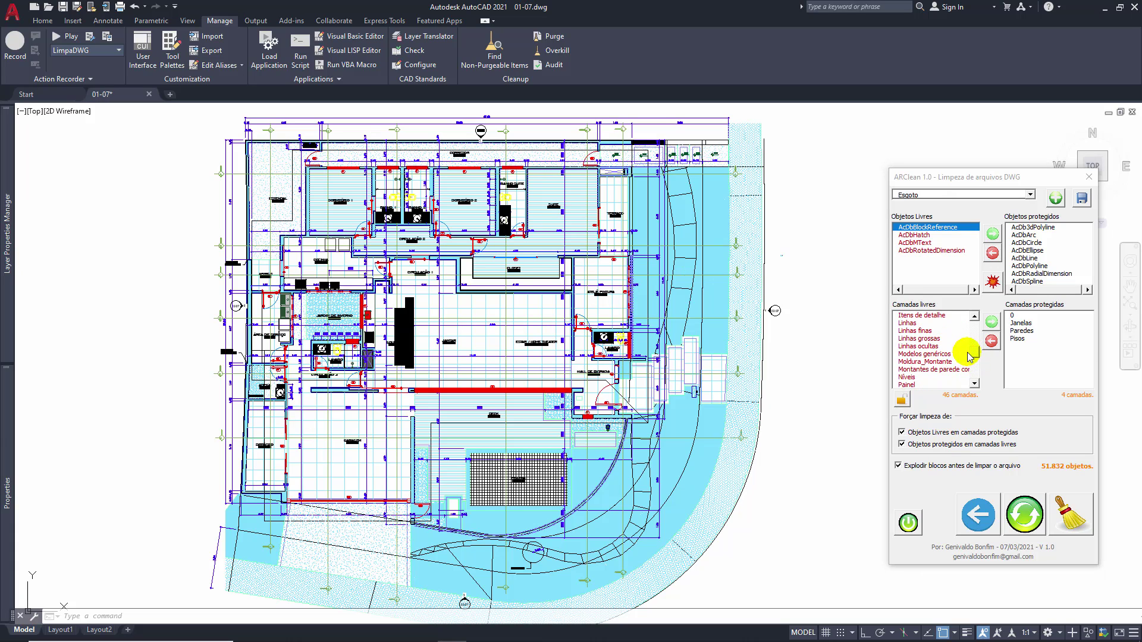
pyautogui.scroll(3, 969, 357)
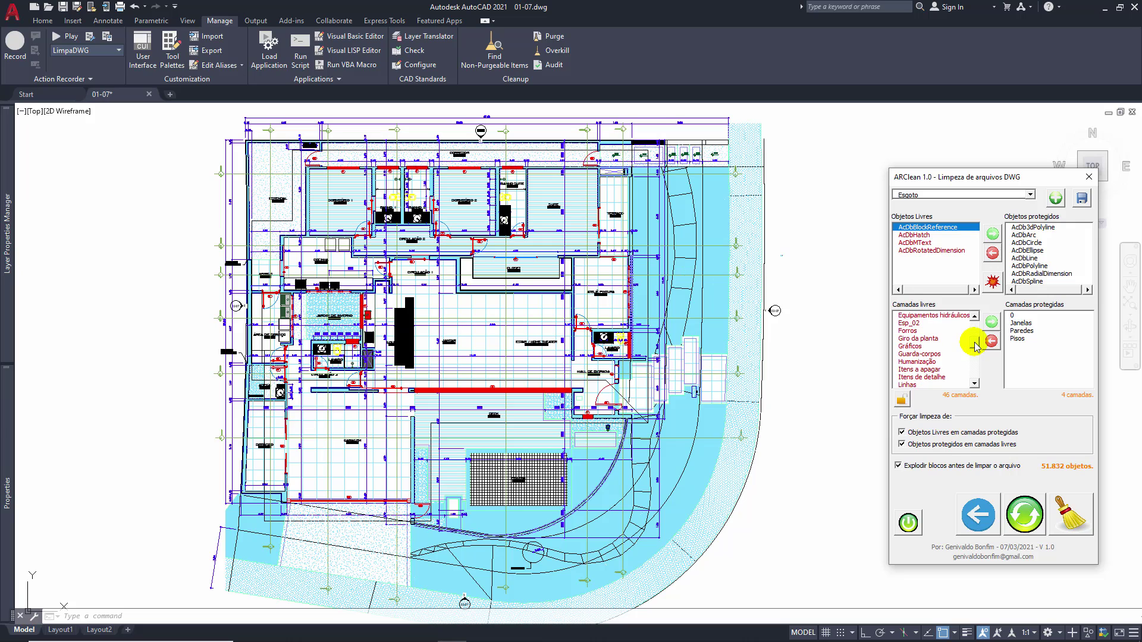
pyautogui.scroll(1, 969, 344)
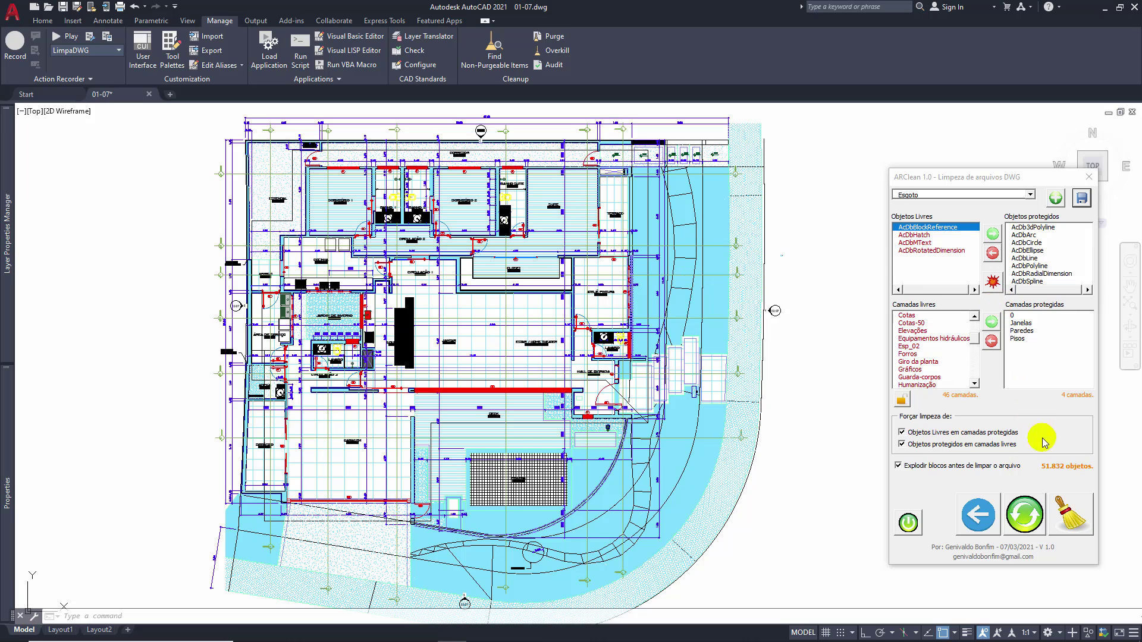
# Clean the drawing with layers 0, Janelas, Paredes and Pisos protected, and inspect the windows, walls and entrance area
pyautogui.click(1069, 516)
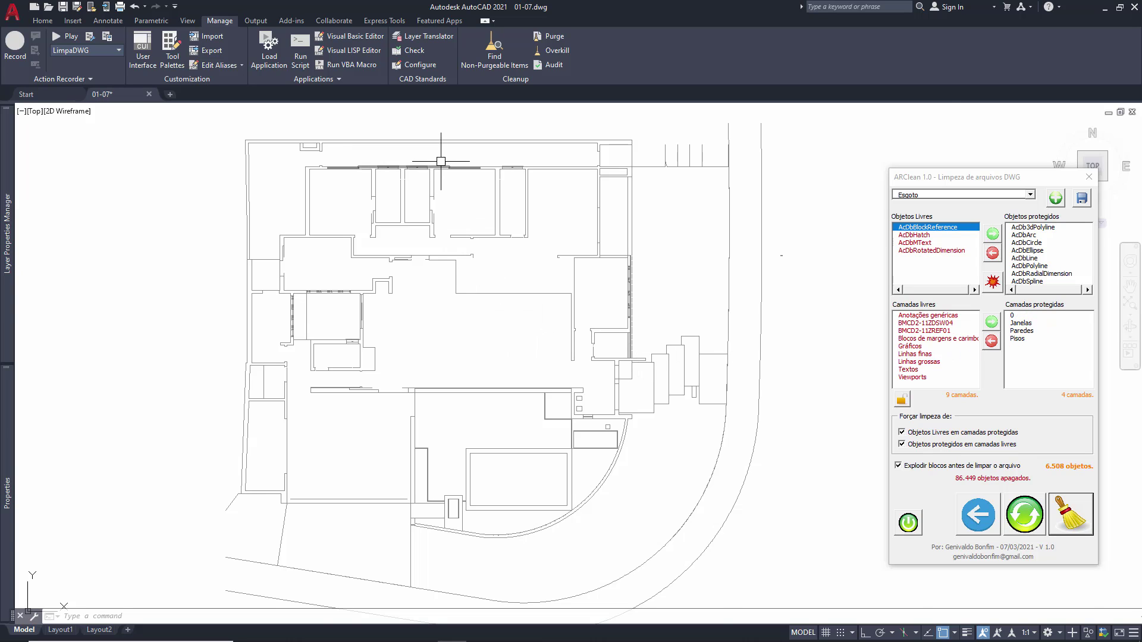
pyautogui.scroll(8, 458, 173)
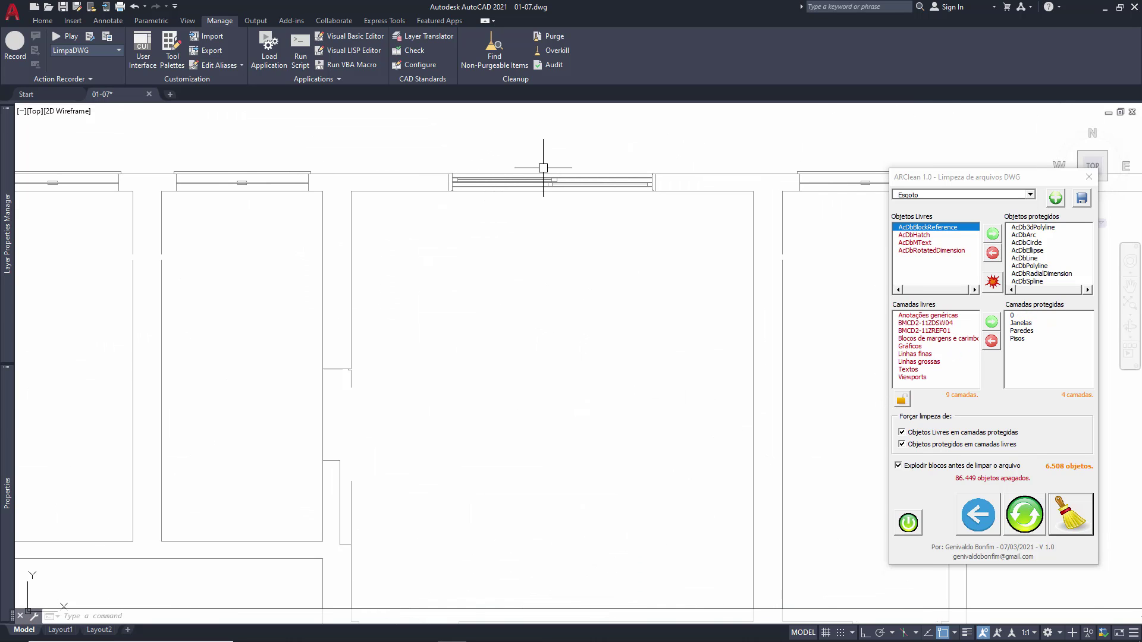
pyautogui.scroll(-8, 436, 280)
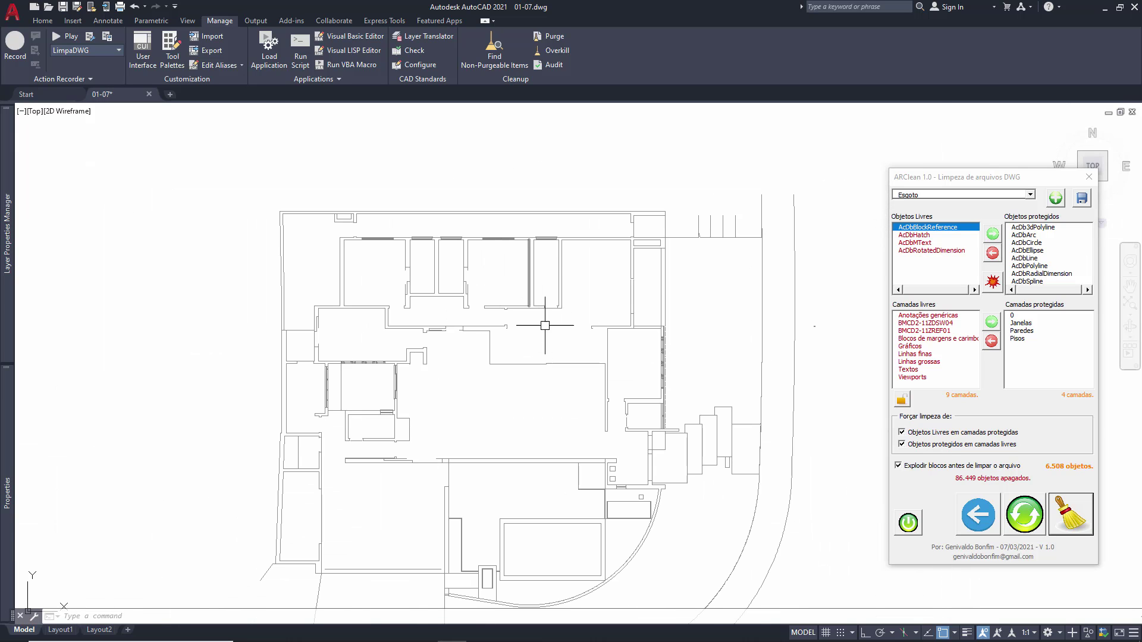
pyautogui.scroll(2, 523, 370)
pyautogui.scroll(-1, 769, 399)
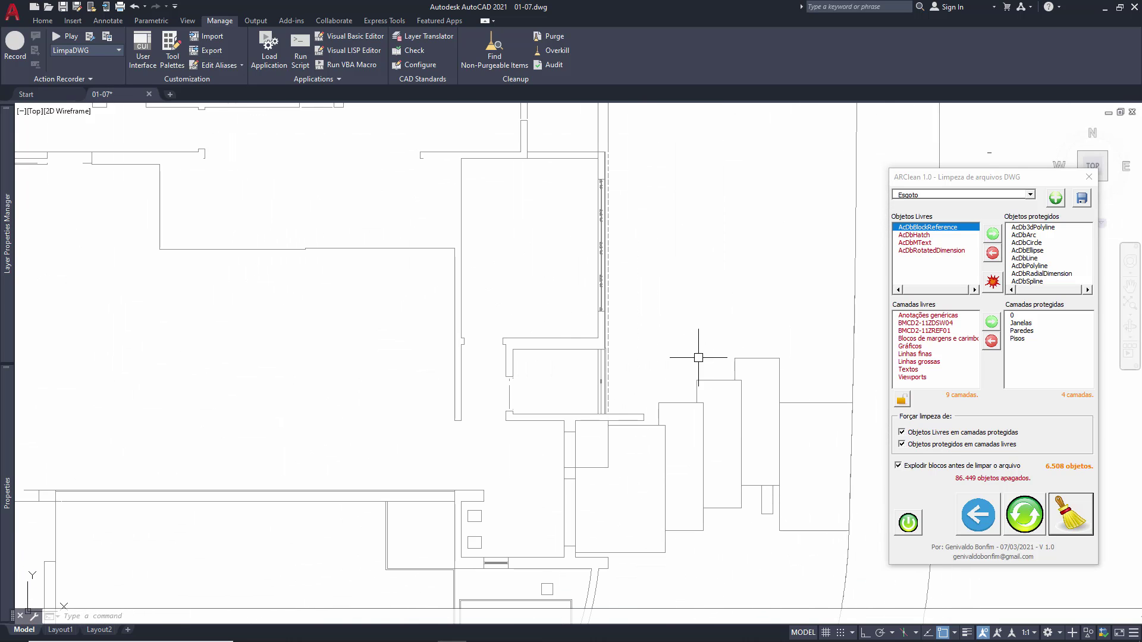
pyautogui.scroll(-5, 765, 395)
pyautogui.moveTo(732, 369); pyautogui.dragTo(707, 325, button='middle')
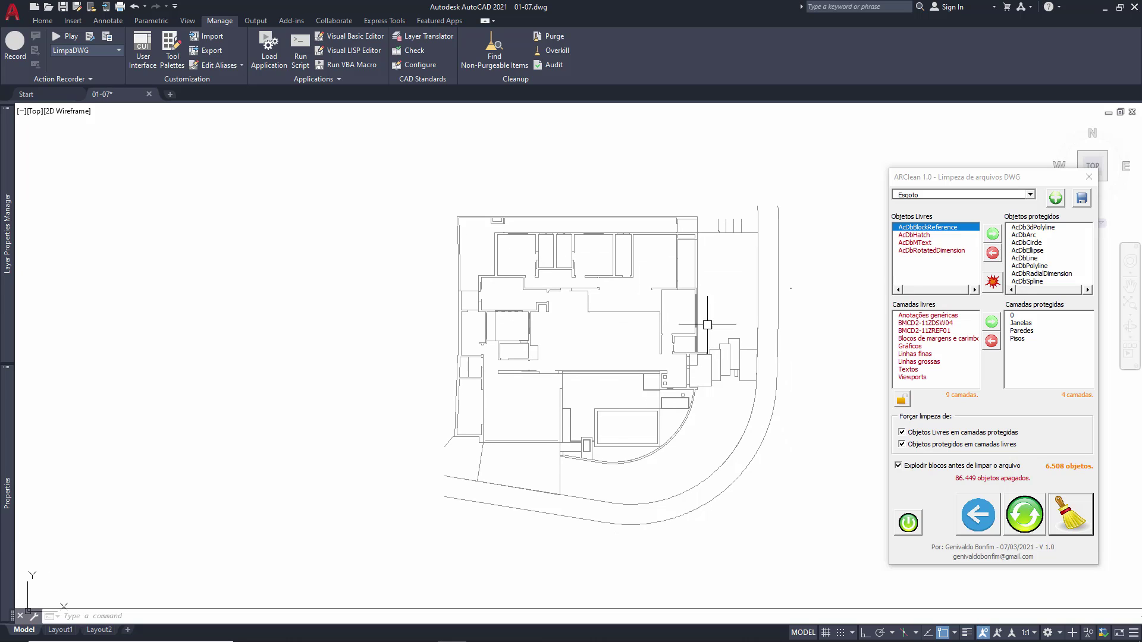
pyautogui.scroll(2, 810, 345)
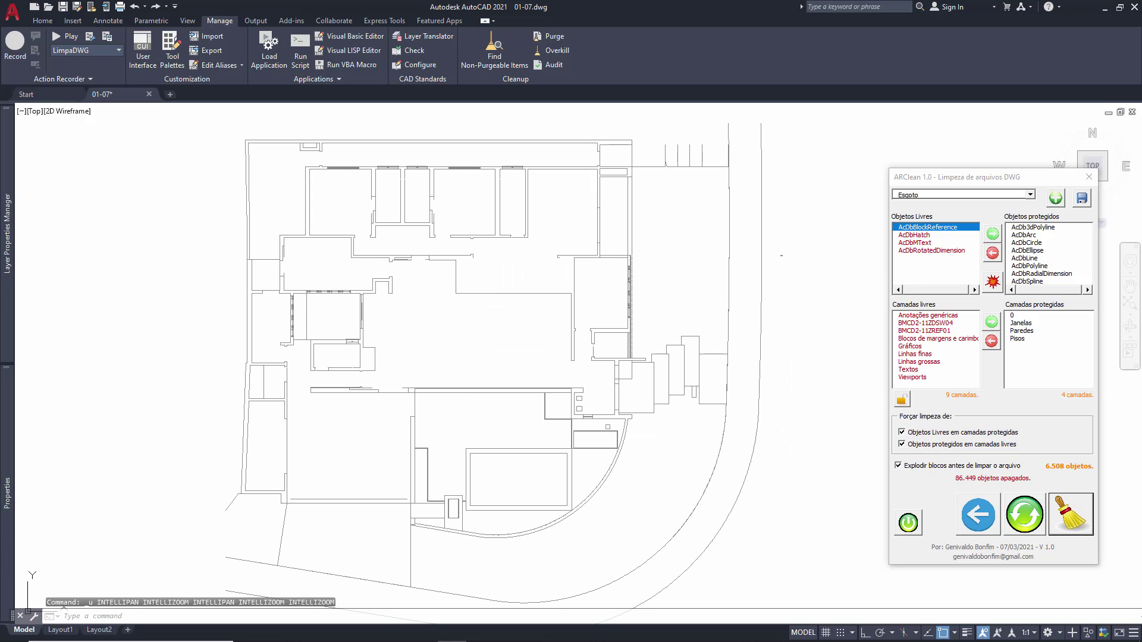
# Undo the drawing cleanup and return the Pisos and Janelas layers to the free layers
pyautogui.hotkey('ctrl', 'z')
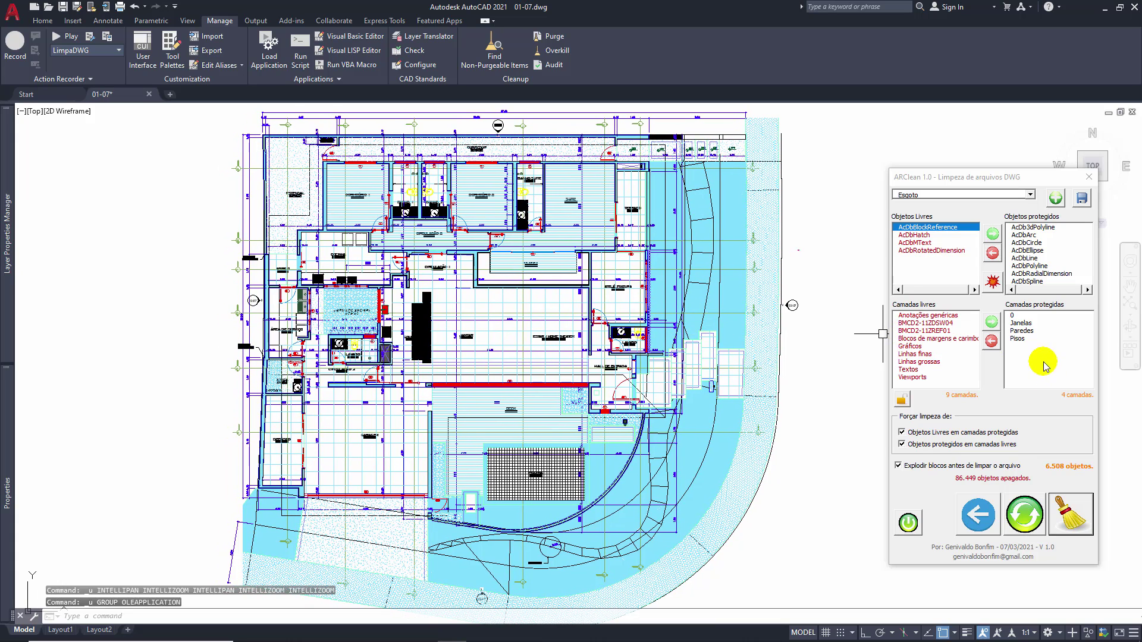
pyautogui.doubleClick(1018, 338)
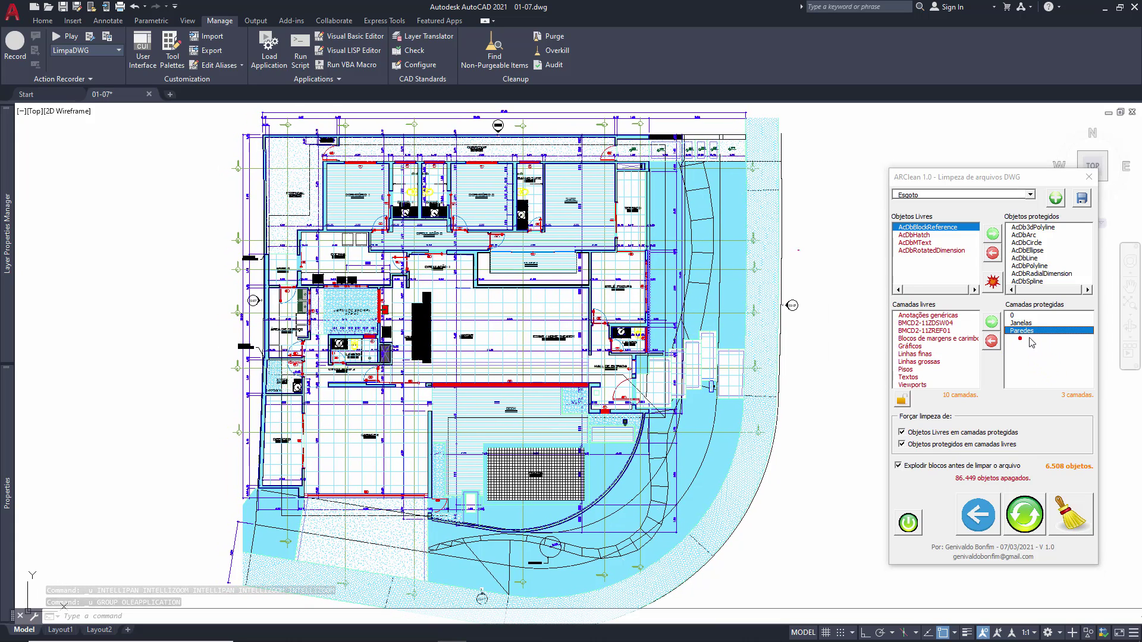
pyautogui.click(1026, 325)
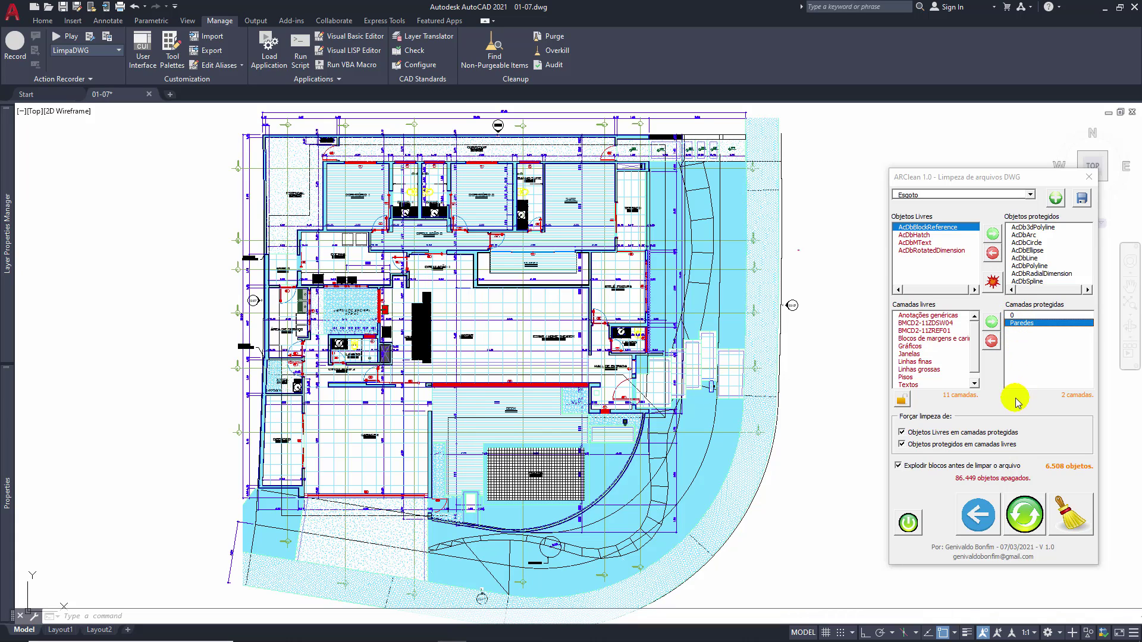
# Clean the drawing with only layers 0 and Paredes protected, and restore the original drawing
pyautogui.click(1074, 509)
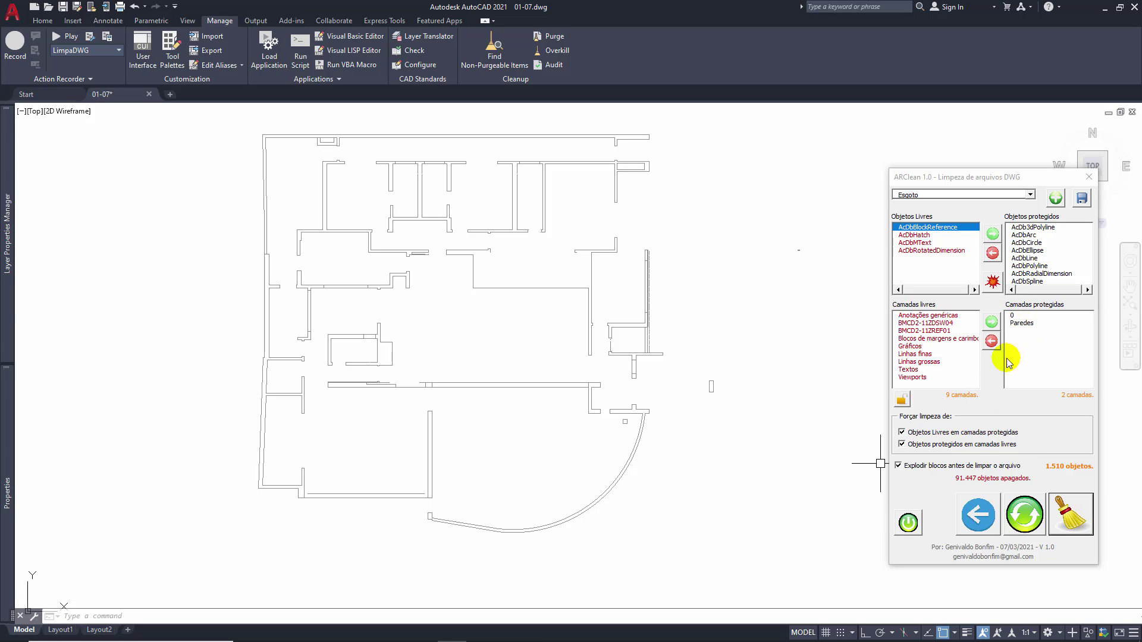
pyautogui.click(979, 510)
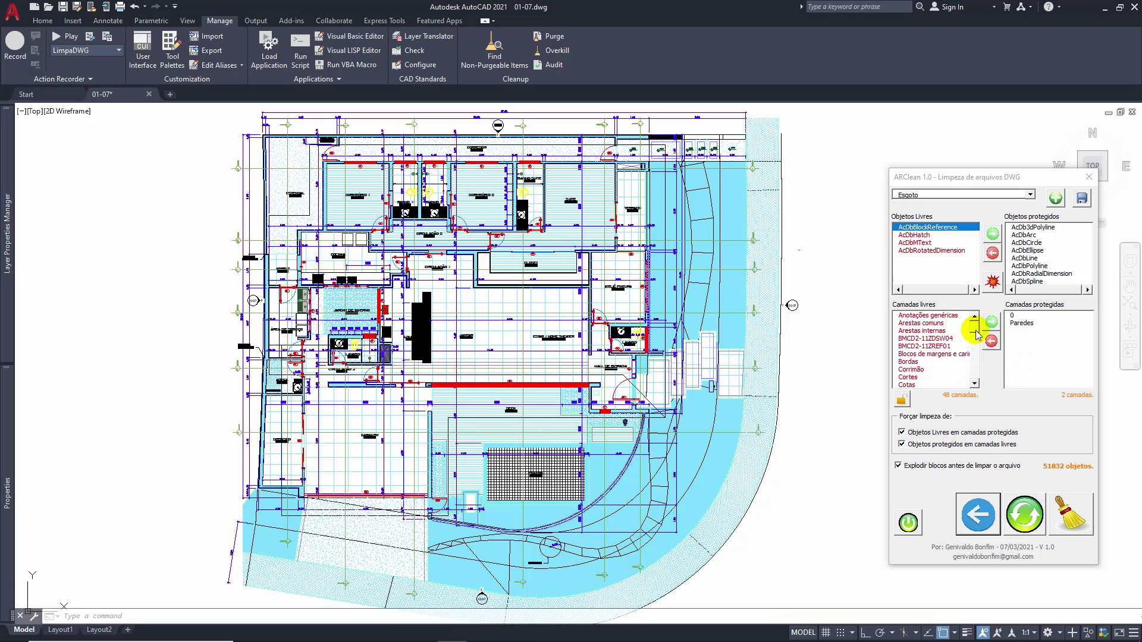
# Move the Janelas, Pisos and Portas layers from the free to the protected layers
pyautogui.moveTo(974, 326); pyautogui.dragTo(975, 345)
pyautogui.doubleClick(911, 347)
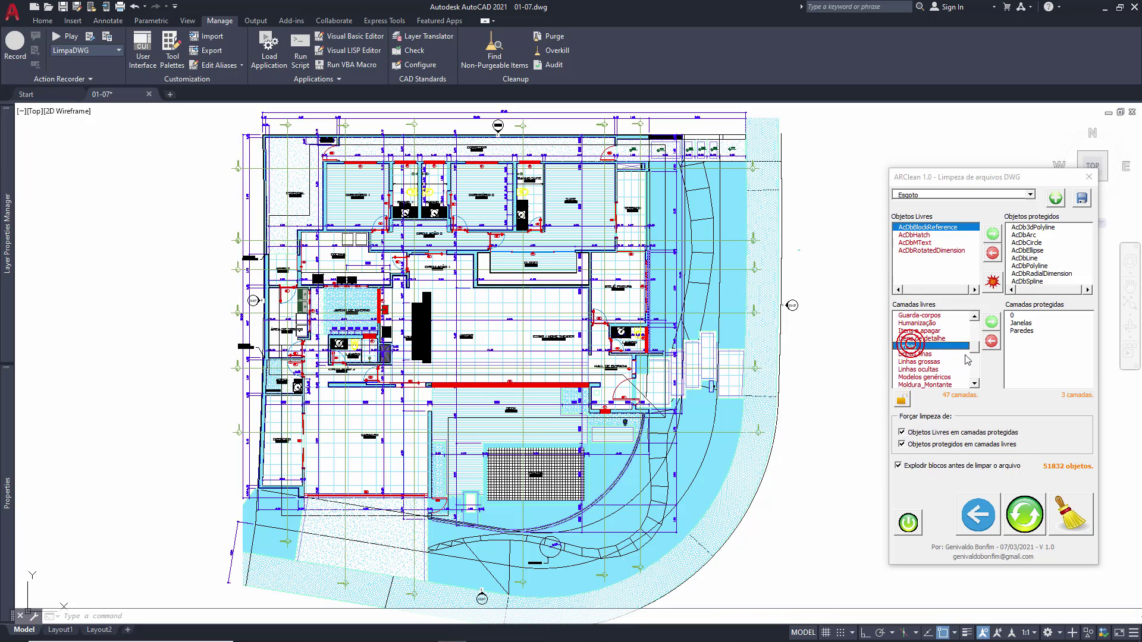
pyautogui.scroll(-3, 979, 371)
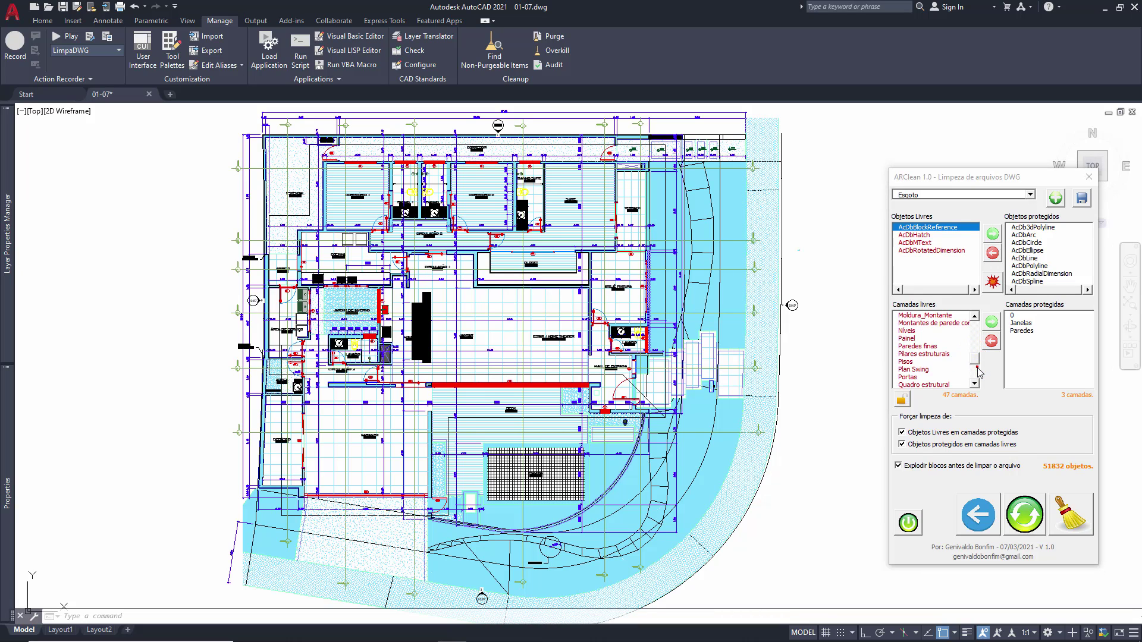
pyautogui.doubleClick(903, 363)
pyautogui.doubleClick(910, 369)
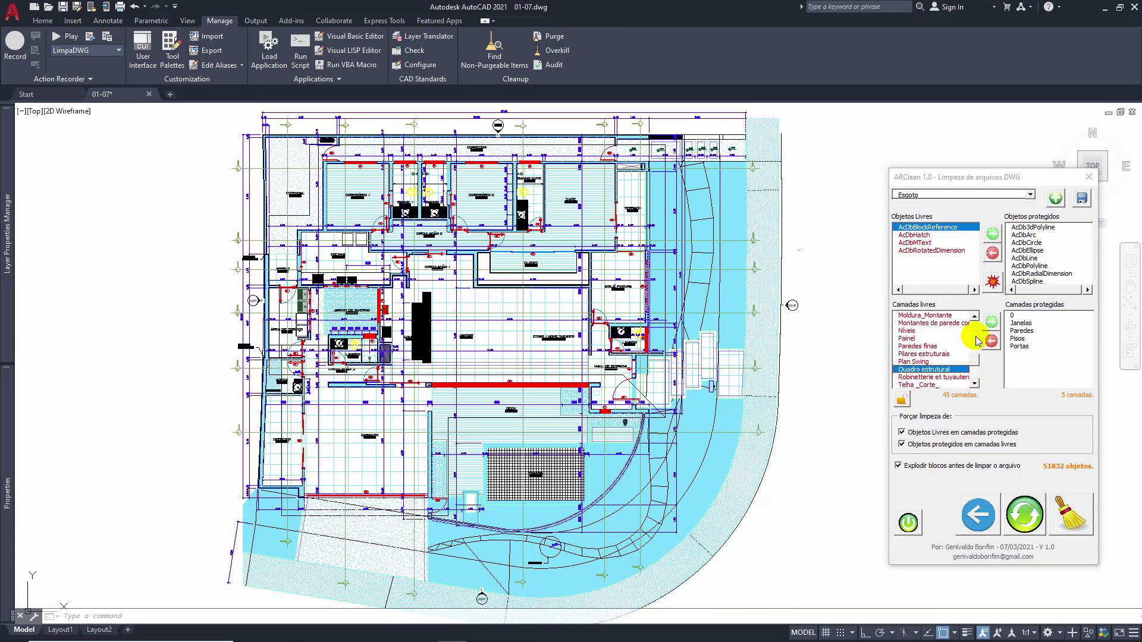
# Find the Equipamentos hidráulicos layer among the free layers and move it to the protected layers
pyautogui.scroll(3, 976, 336)
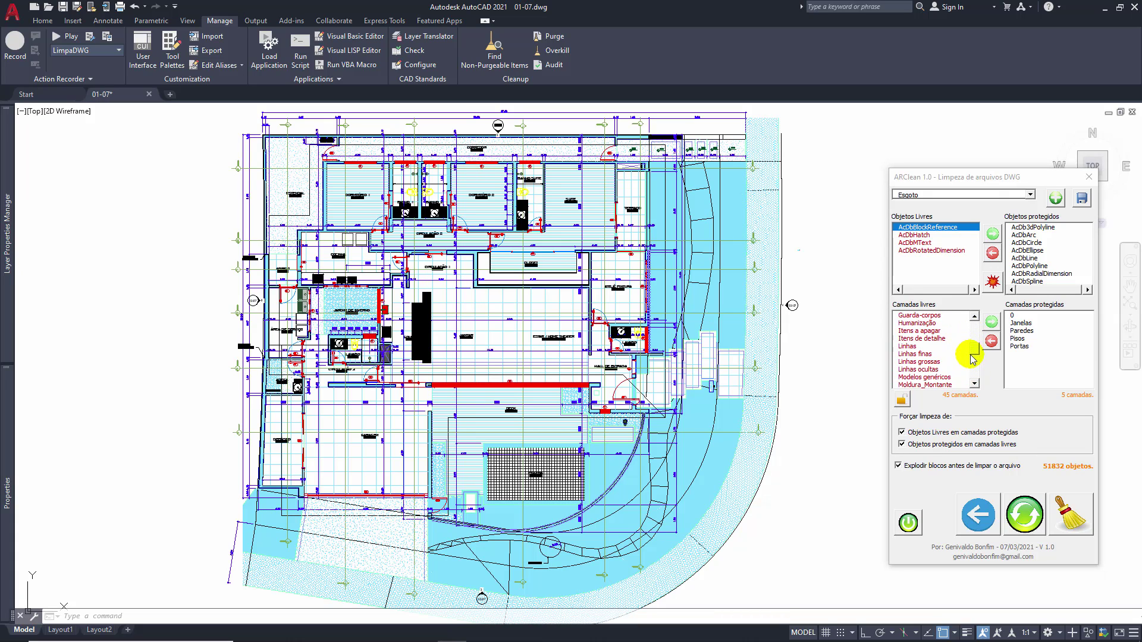
pyautogui.click(975, 332)
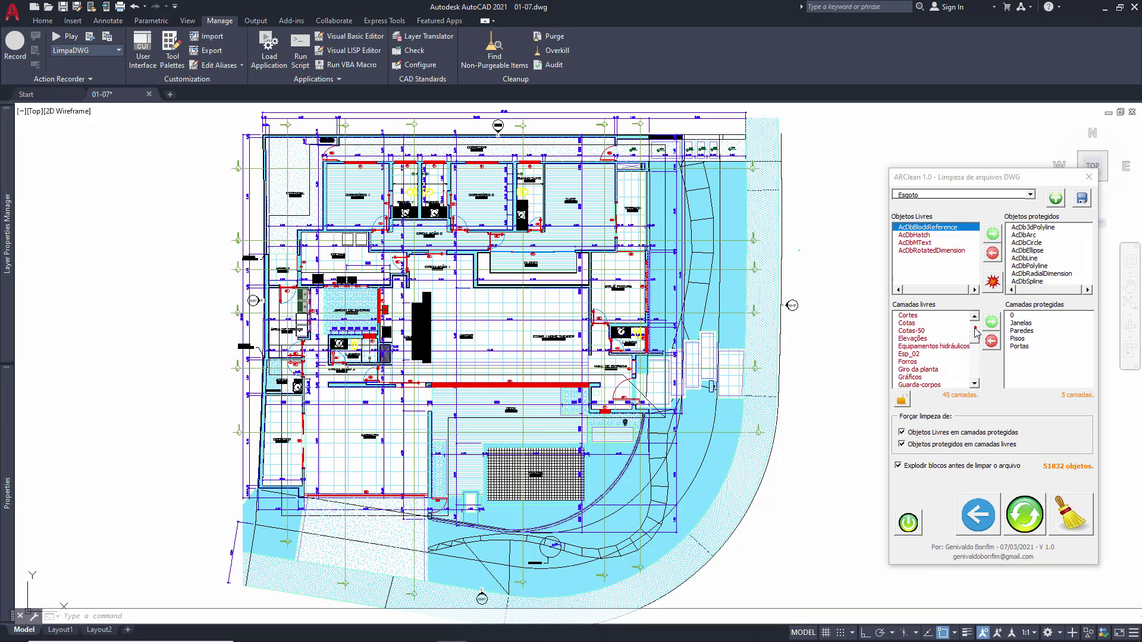
pyautogui.doubleClick(944, 346)
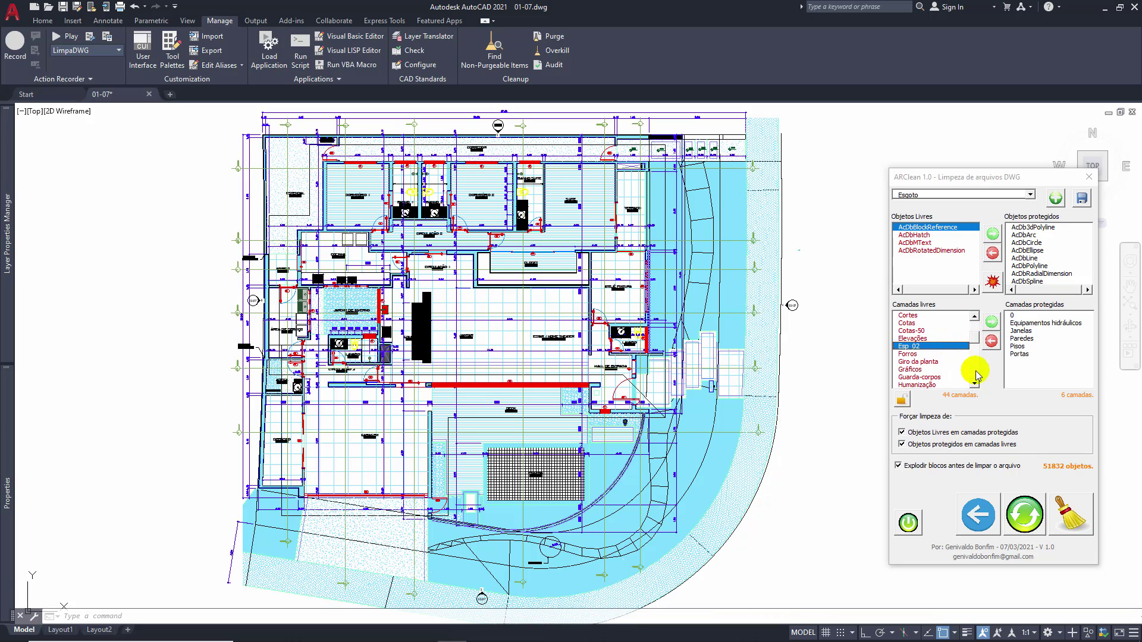
# Clean the drawing with the Portas and Equipamentos hidráulicos layers also protected
pyautogui.click(975, 373)
pyautogui.click(975, 373)
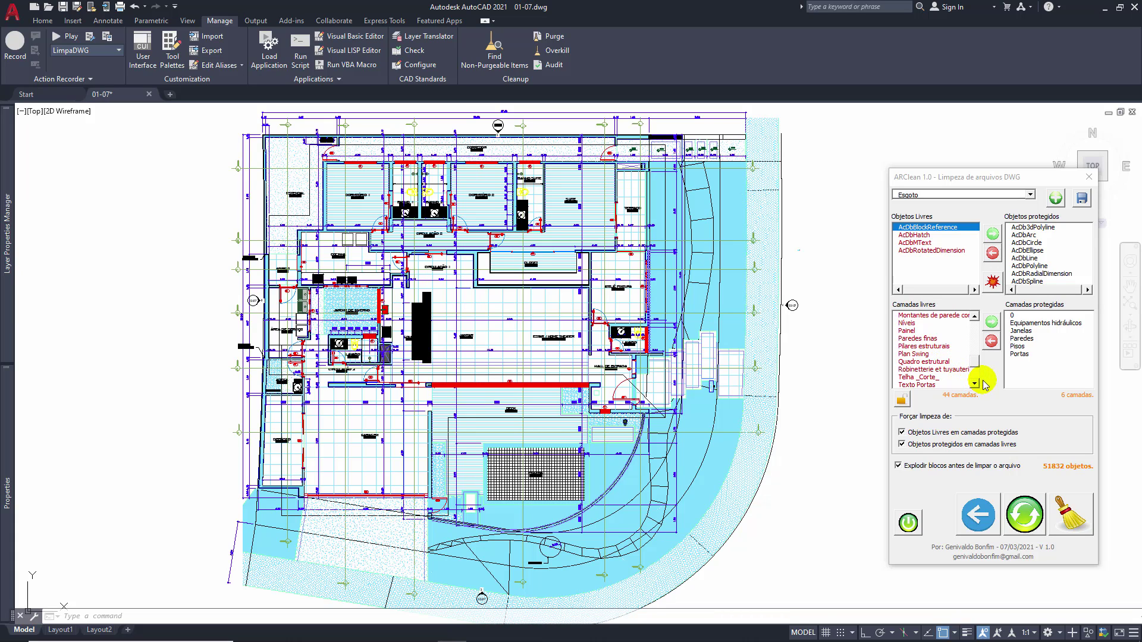
pyautogui.click(1075, 520)
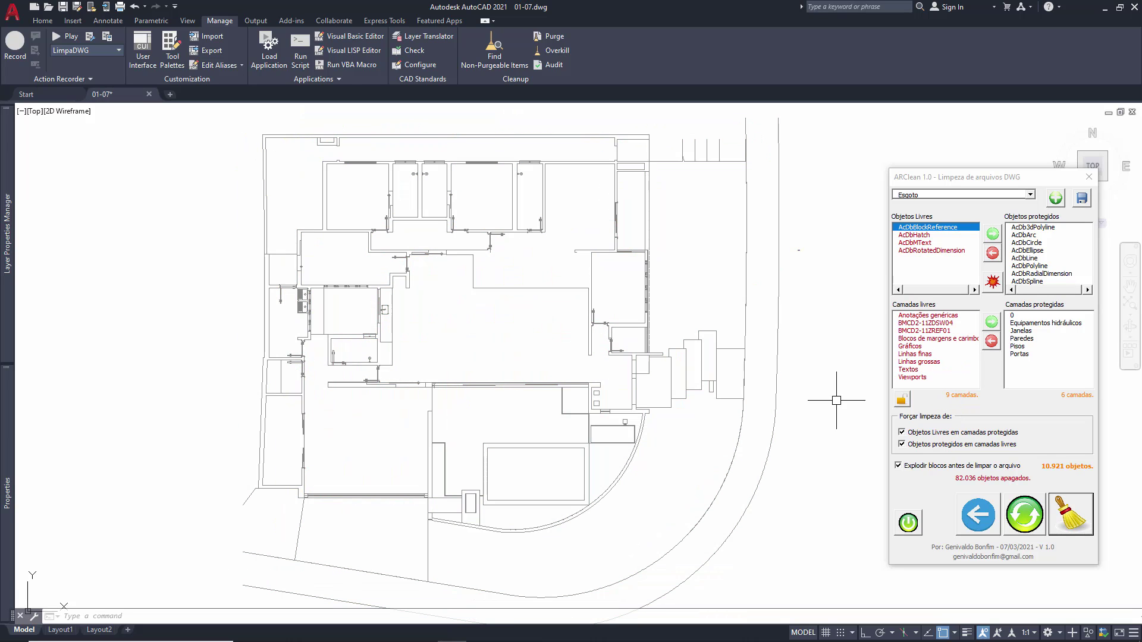
# Inspect the sinks, showers, doors and windows in the cleaned plan, and undo the cleaning
pyautogui.scroll(6, 285, 303)
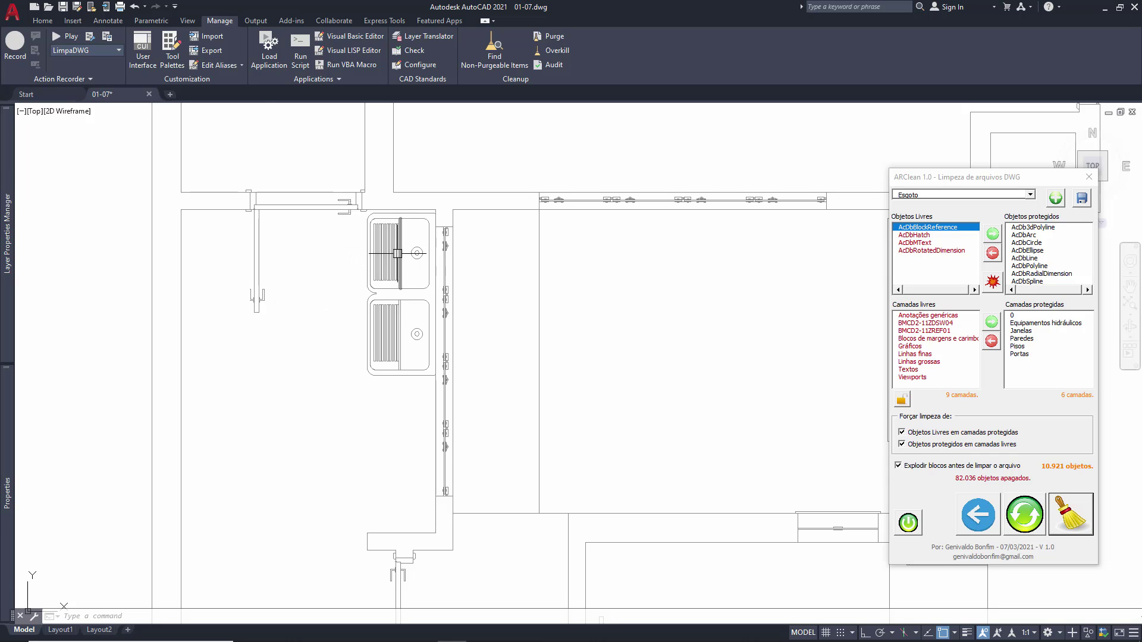
pyautogui.scroll(-2, 407, 237)
pyautogui.scroll(-1, 407, 237)
pyautogui.scroll(-1, 402, 266)
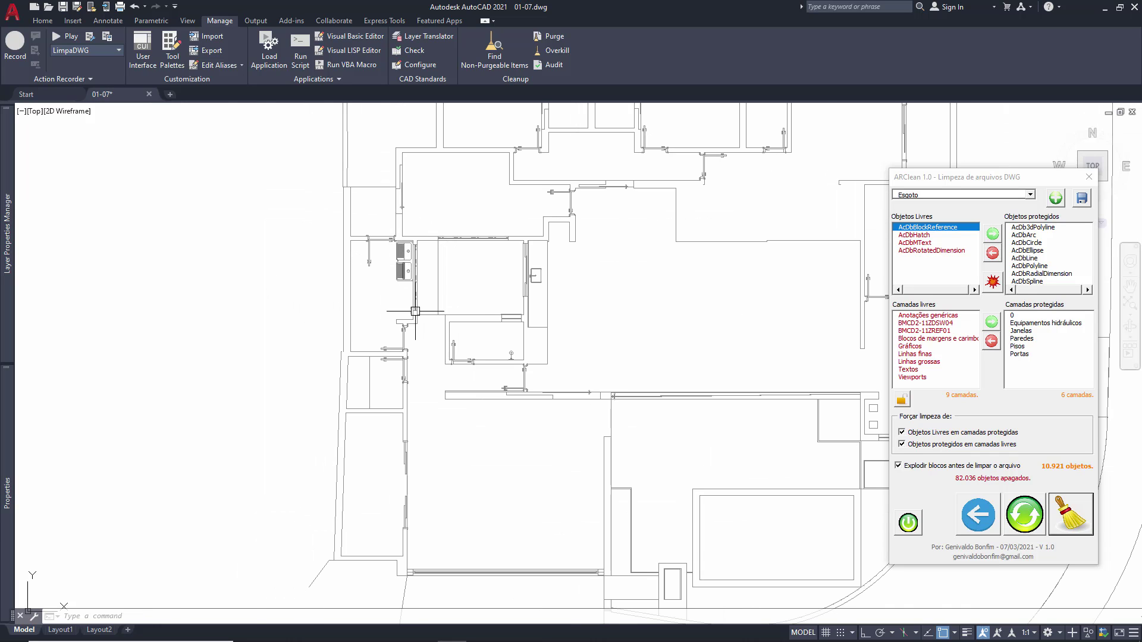
pyautogui.scroll(4, 539, 274)
pyautogui.scroll(-2, 520, 274)
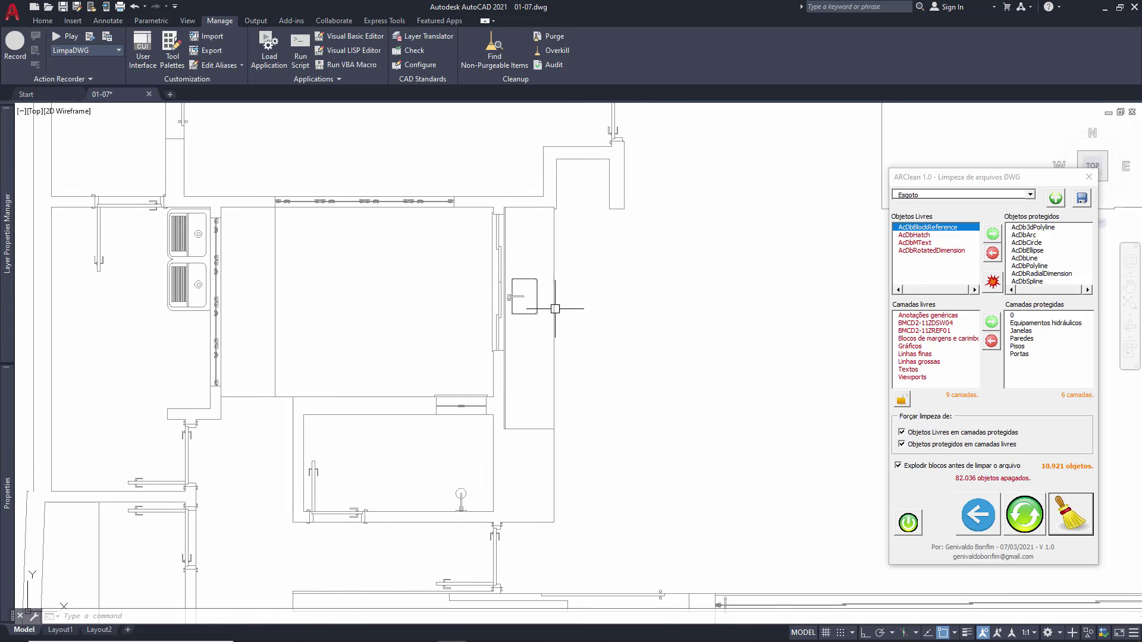
pyautogui.scroll(-4, 551, 309)
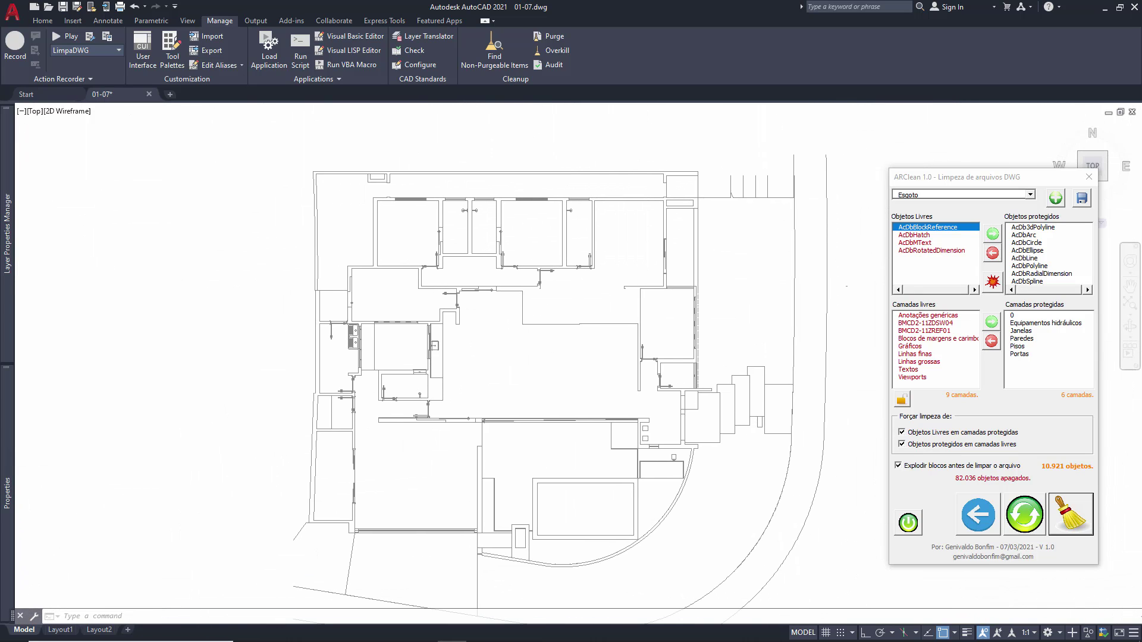
pyautogui.scroll(6, 567, 215)
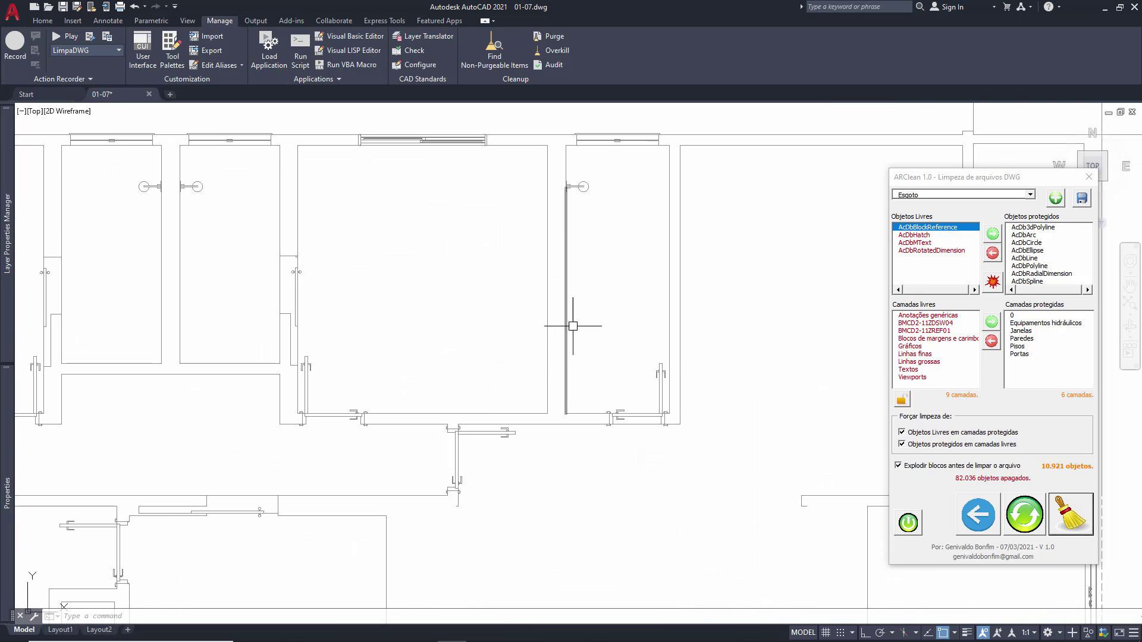
pyautogui.scroll(-5, 621, 363)
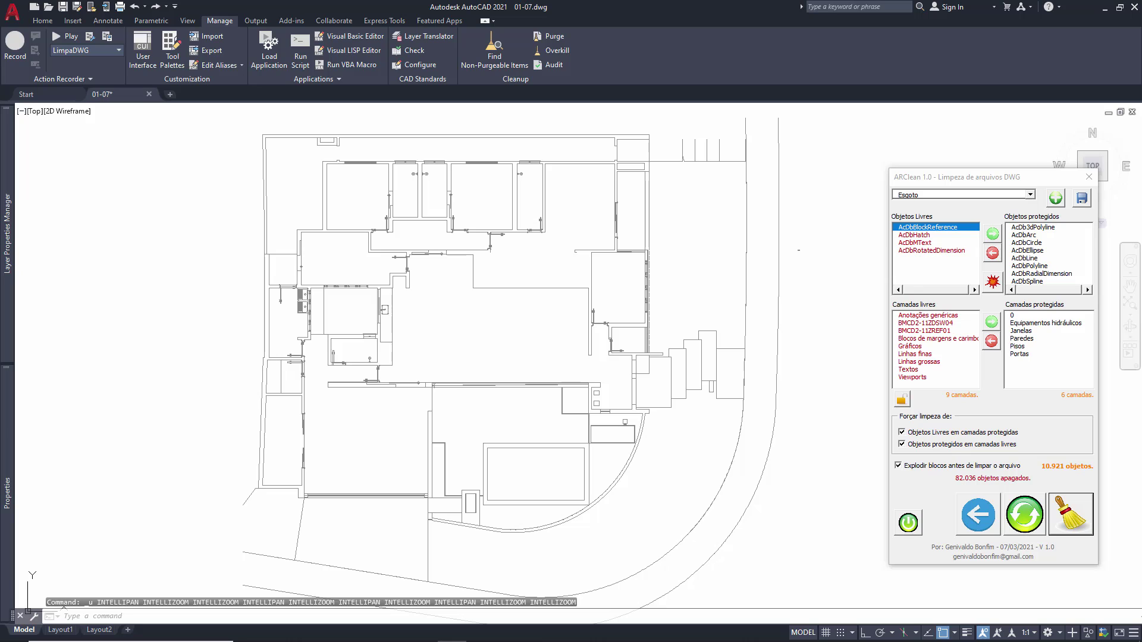
pyautogui.hotkey('ctrl', 'z')
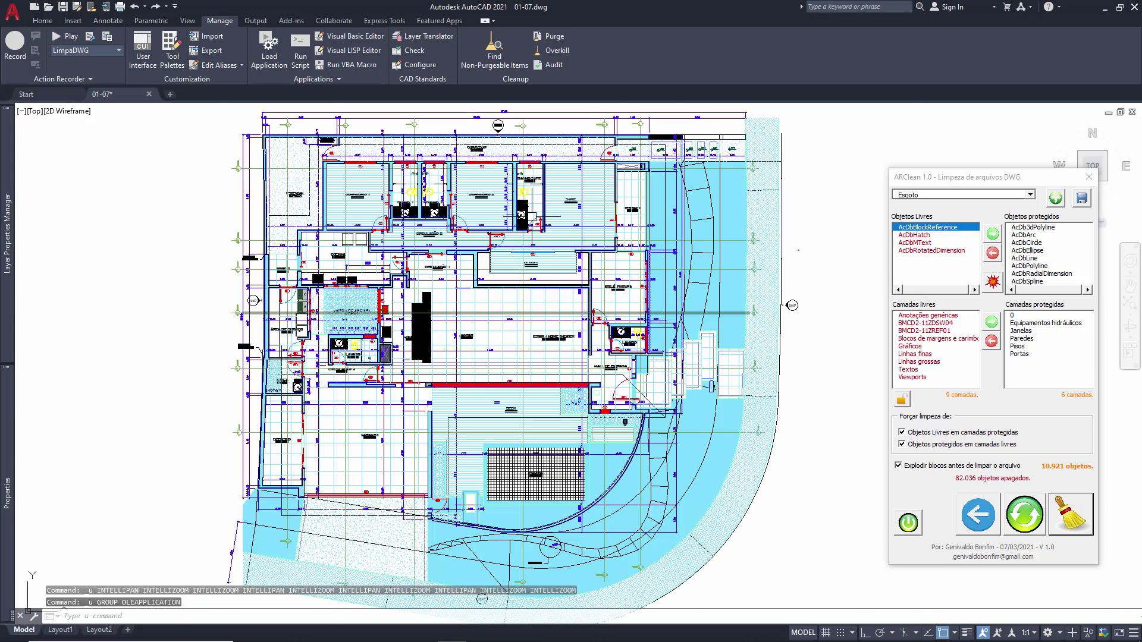
# Check which layer the round washbasin near door P4 belongs to, and clear the selection
pyautogui.scroll(10, 524, 206)
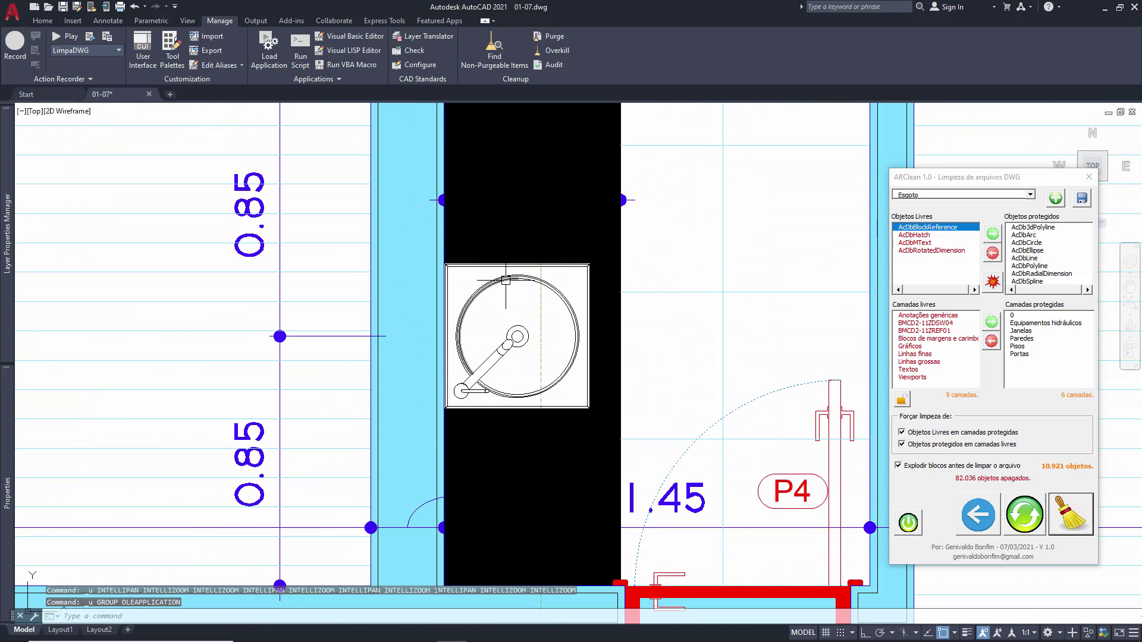
pyautogui.click(505, 279)
pyautogui.click(42, 21)
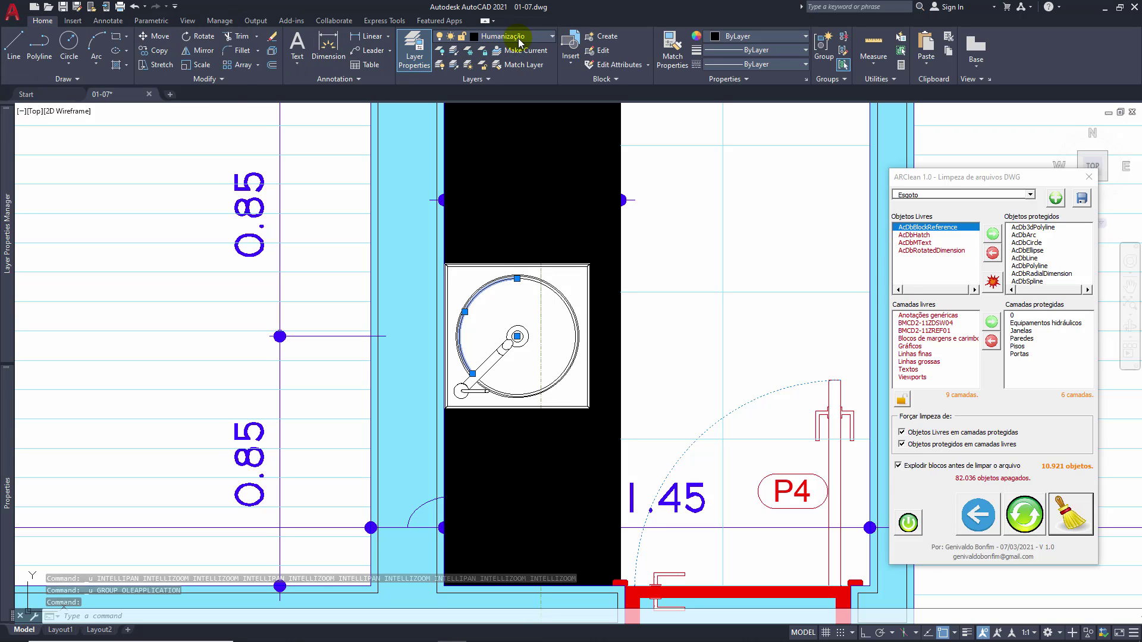
pyautogui.press('Escape')
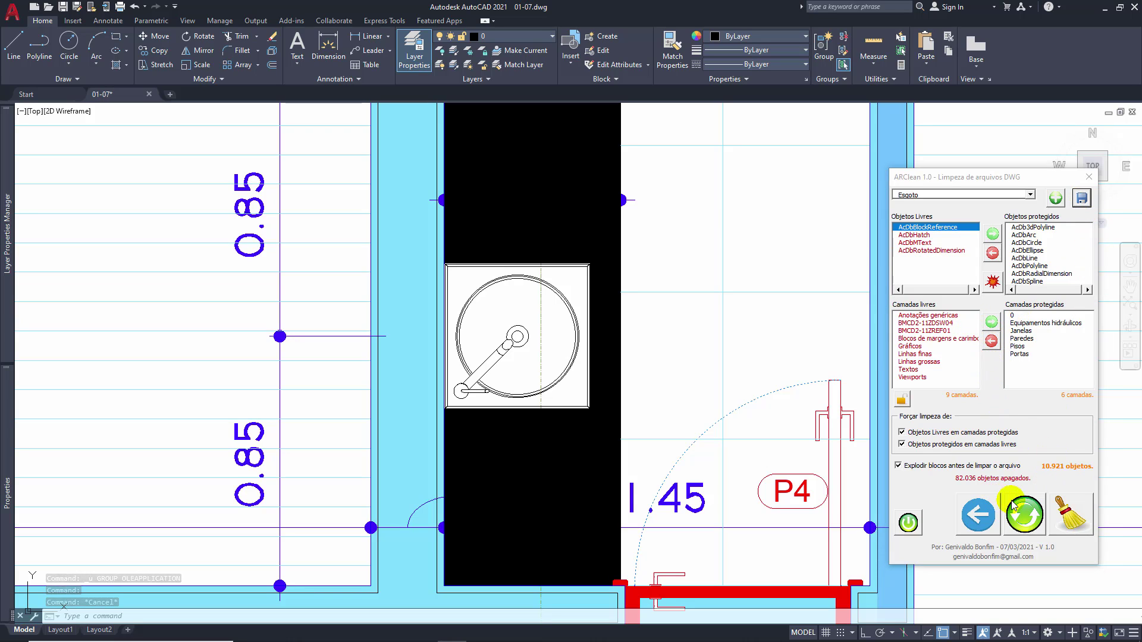
# Reload the drawing's layers, select the Esgoto discipline and move the Humanização layer to the protected layers
pyautogui.click(1024, 515)
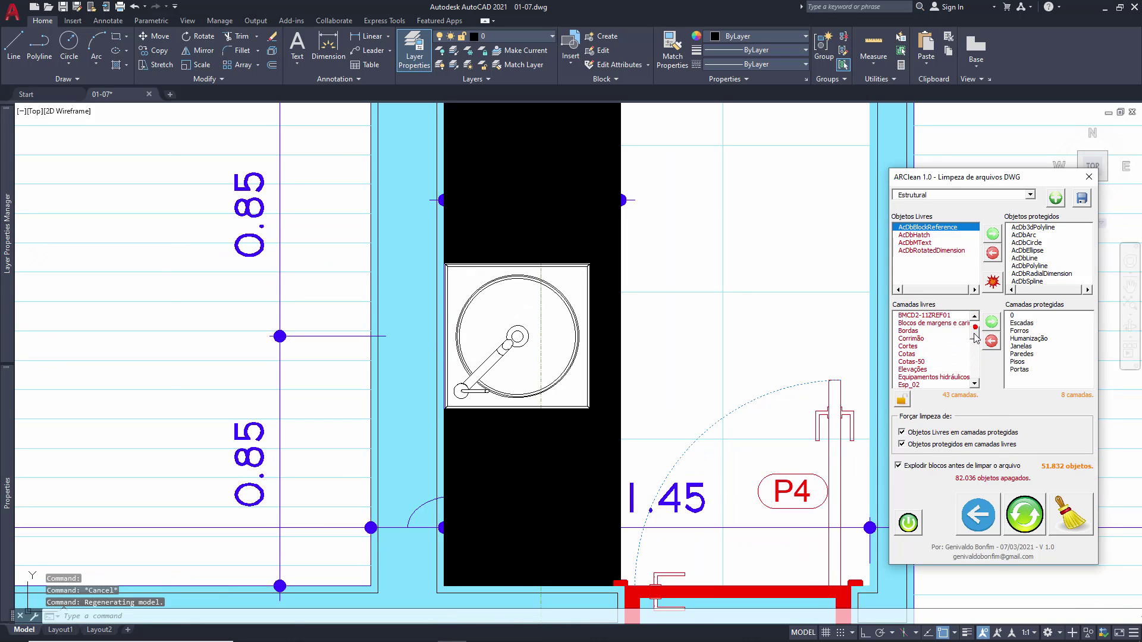
pyautogui.moveTo(976, 337)
pyautogui.mouseDown()
pyautogui.moveTo(976, 357)
pyautogui.moveTo(975, 327)
pyautogui.mouseUp()
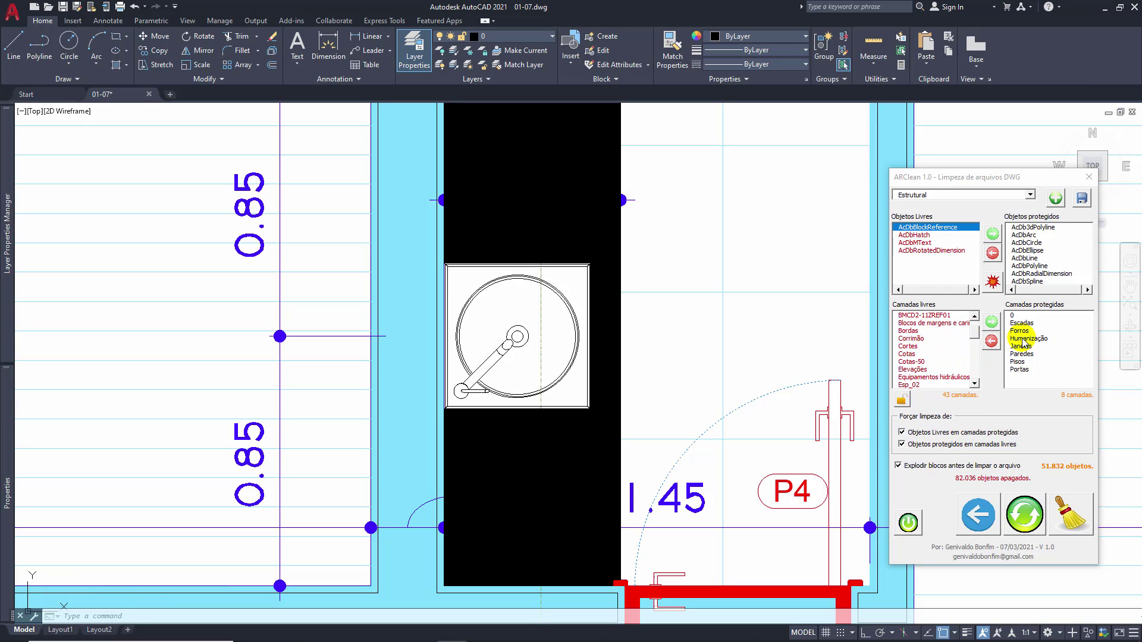
pyautogui.click(953, 195)
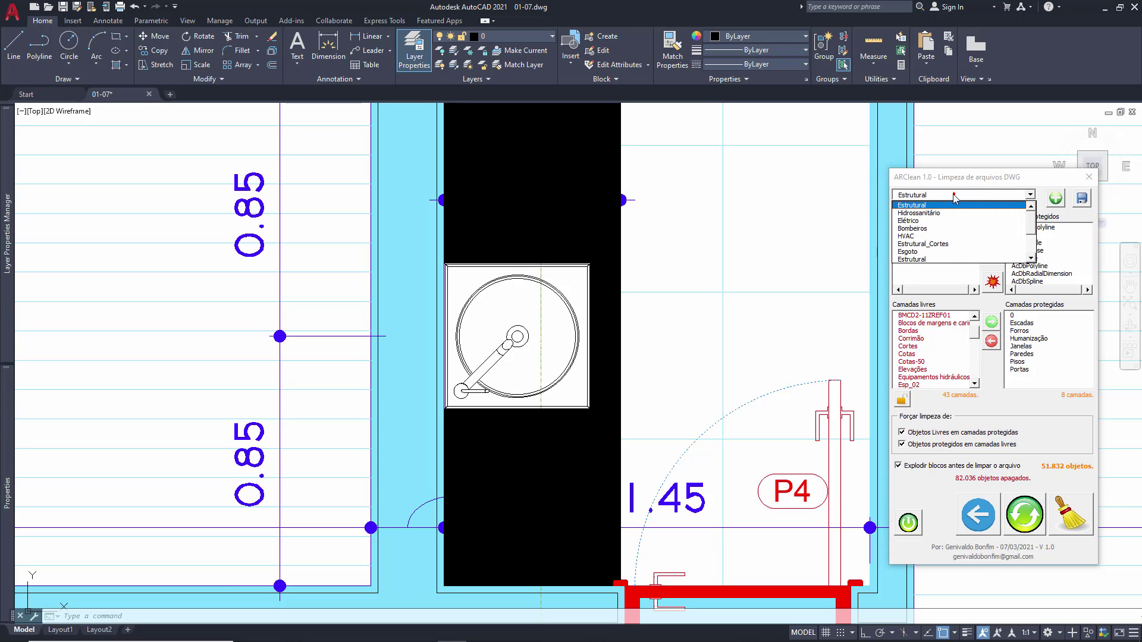
pyautogui.click(960, 252)
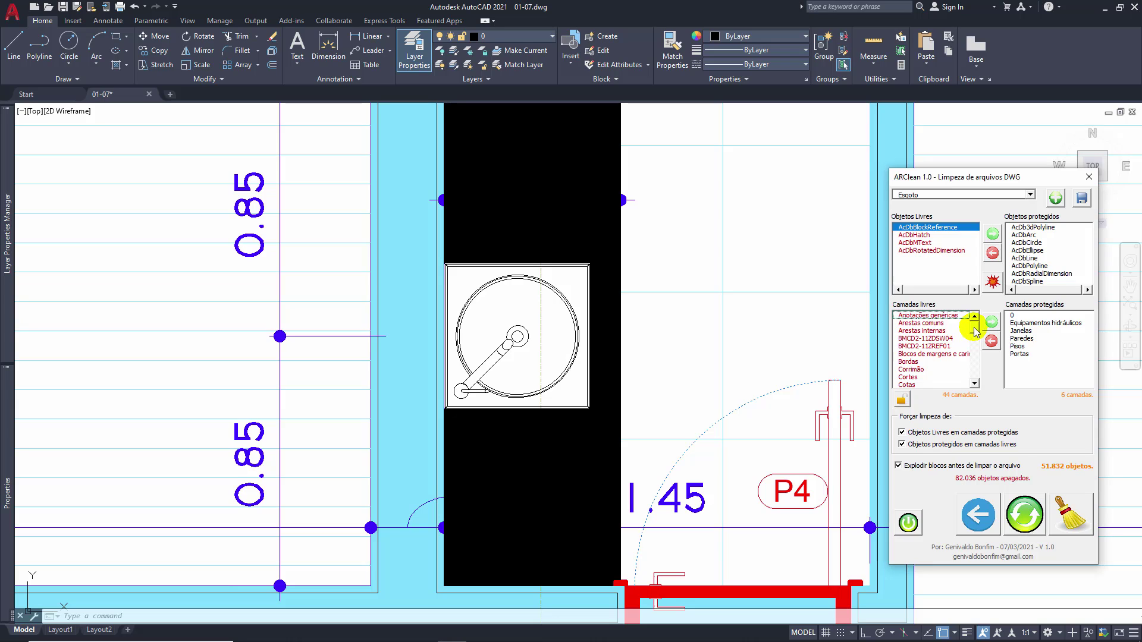
pyautogui.moveTo(975, 333); pyautogui.dragTo(973, 348)
pyautogui.click(927, 346)
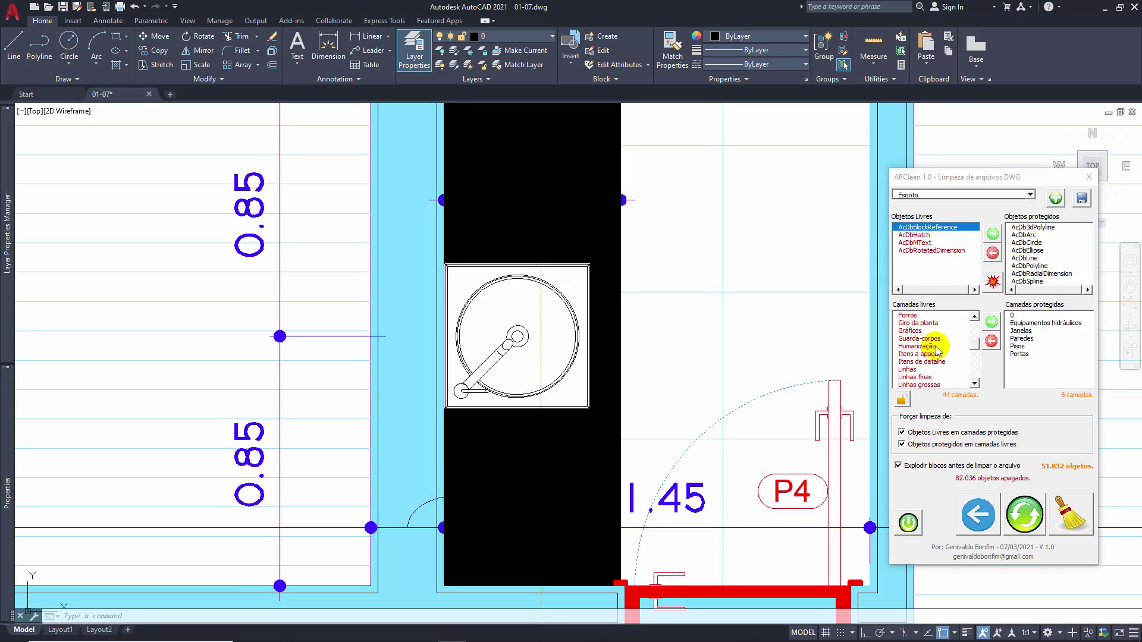
pyautogui.click(991, 323)
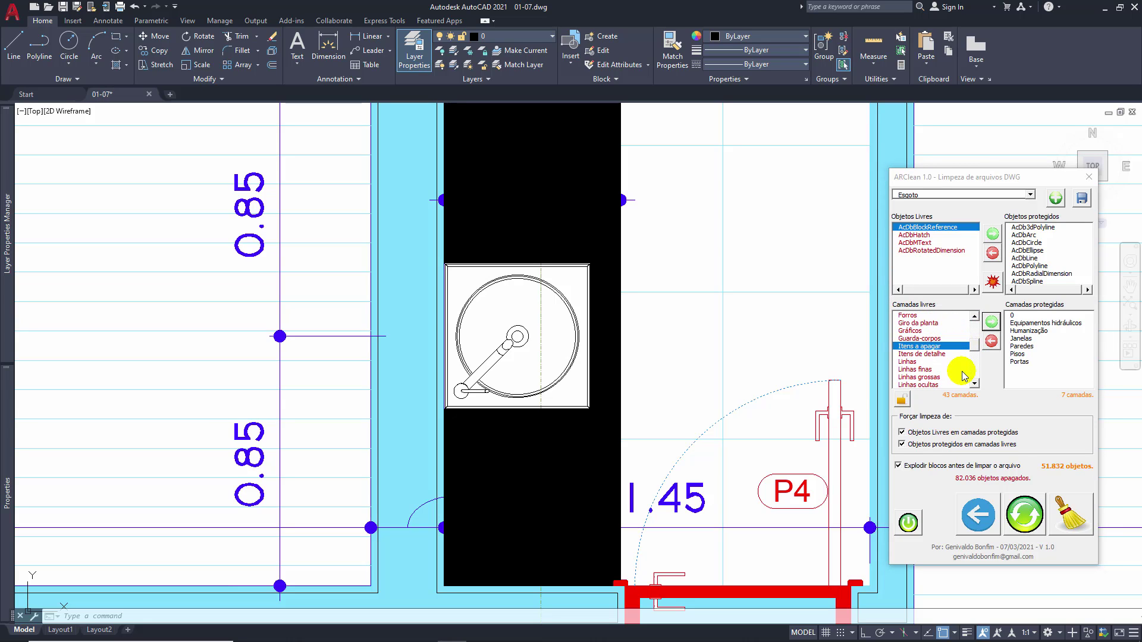
# Clean the drawing with the Humanização layer also protected
pyautogui.scroll(-5, 507, 360)
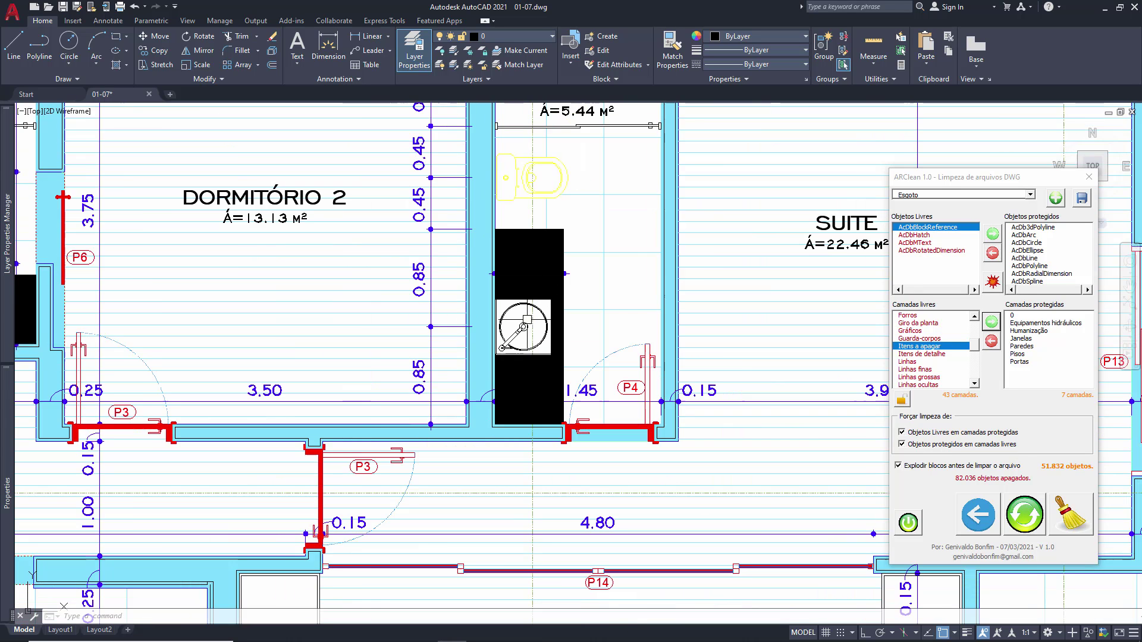
pyautogui.moveTo(525, 330); pyautogui.dragTo(545, 314, button='middle')
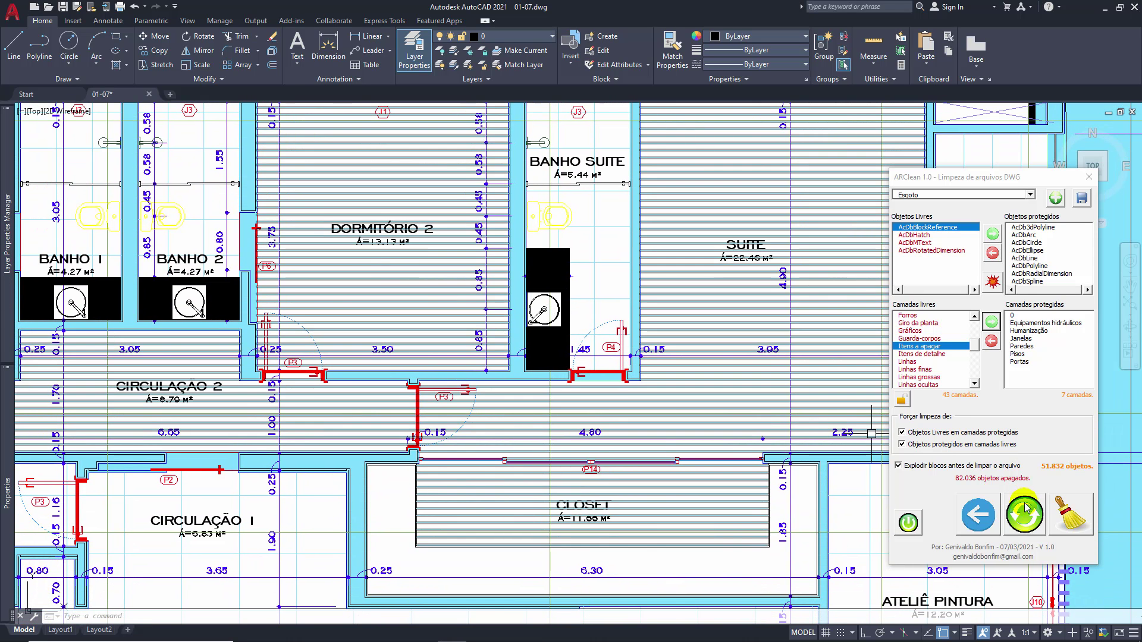
pyautogui.click(1066, 522)
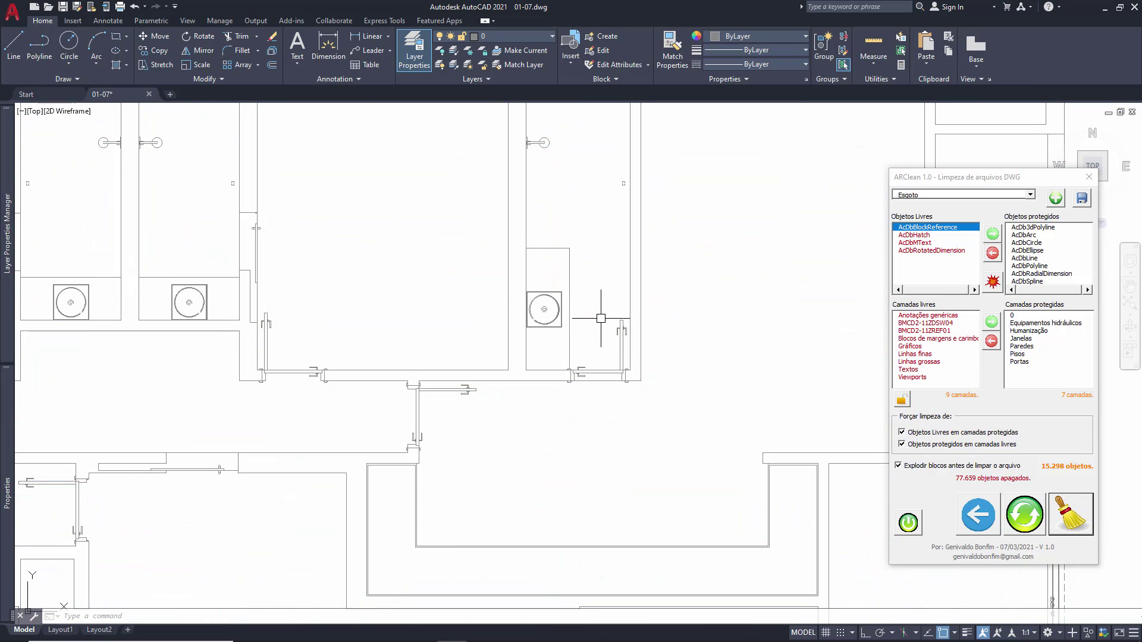
# Inspect the bathrooms and their fixtures in the cleaned plan, and undo the cleaning
pyautogui.scroll(-5, 601, 318)
pyautogui.moveTo(599, 399); pyautogui.dragTo(609, 327, button='middle')
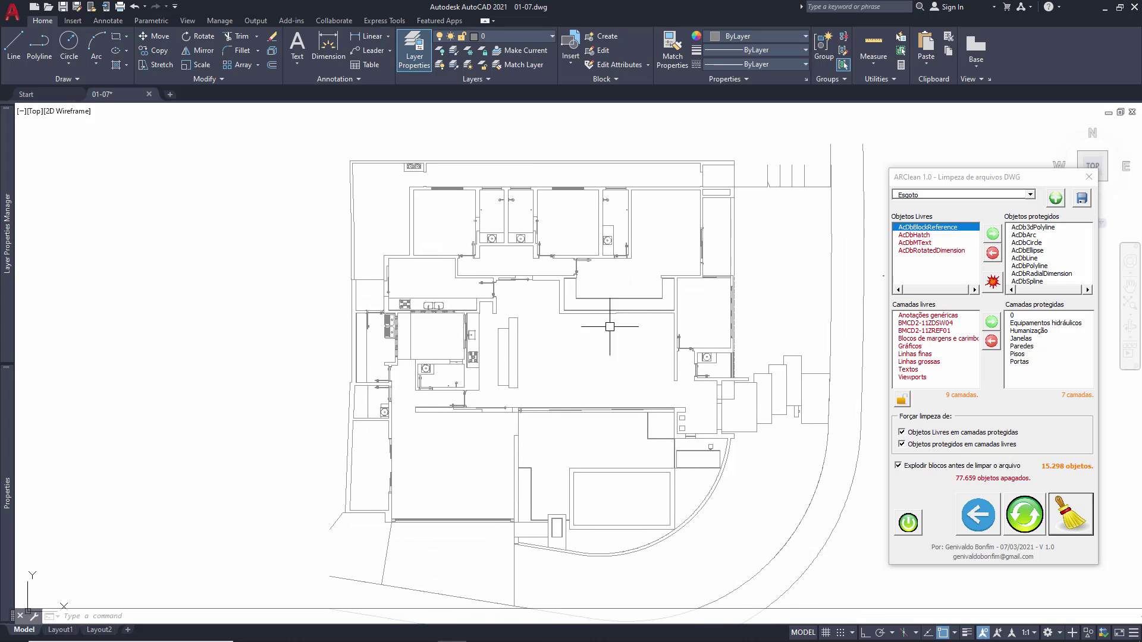
pyautogui.scroll(4, 535, 256)
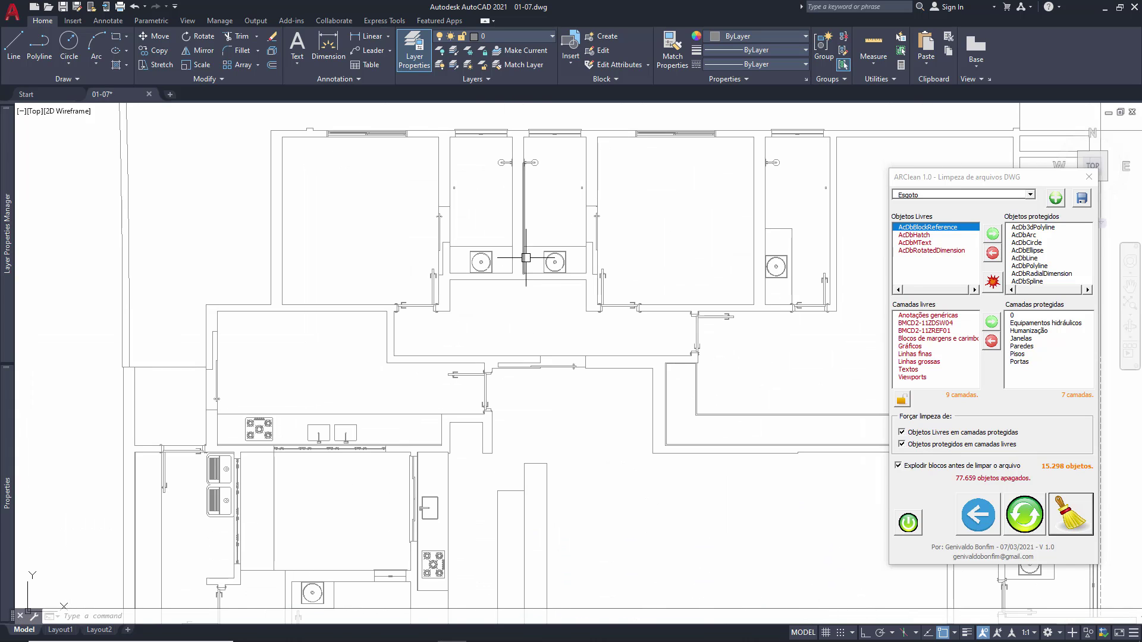
pyautogui.scroll(4, 600, 268)
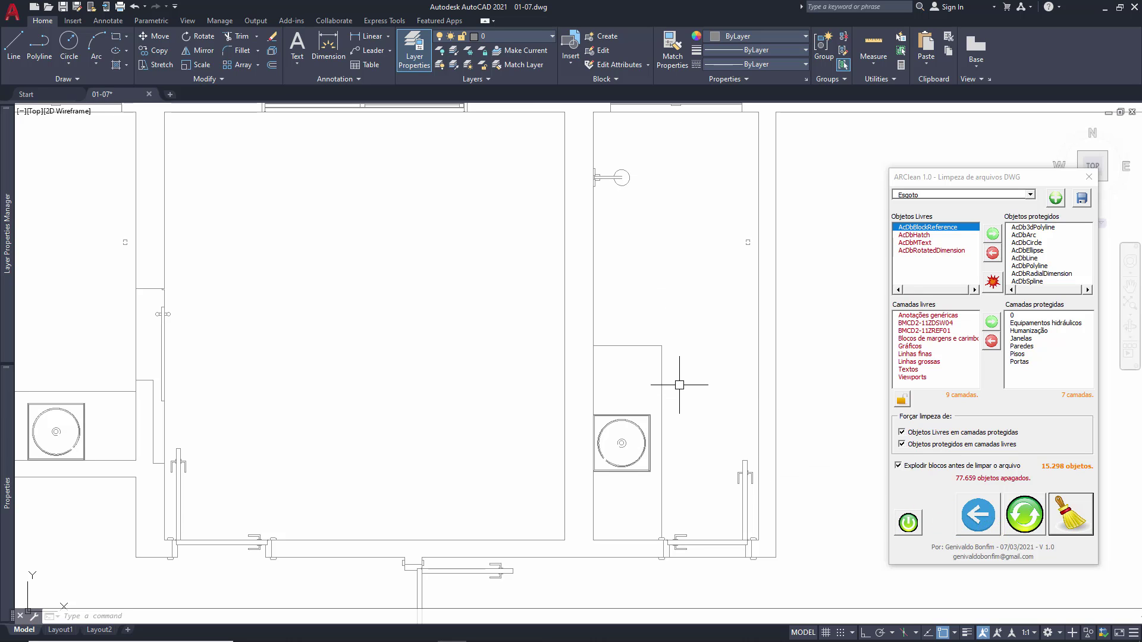
pyautogui.scroll(-3, 679, 385)
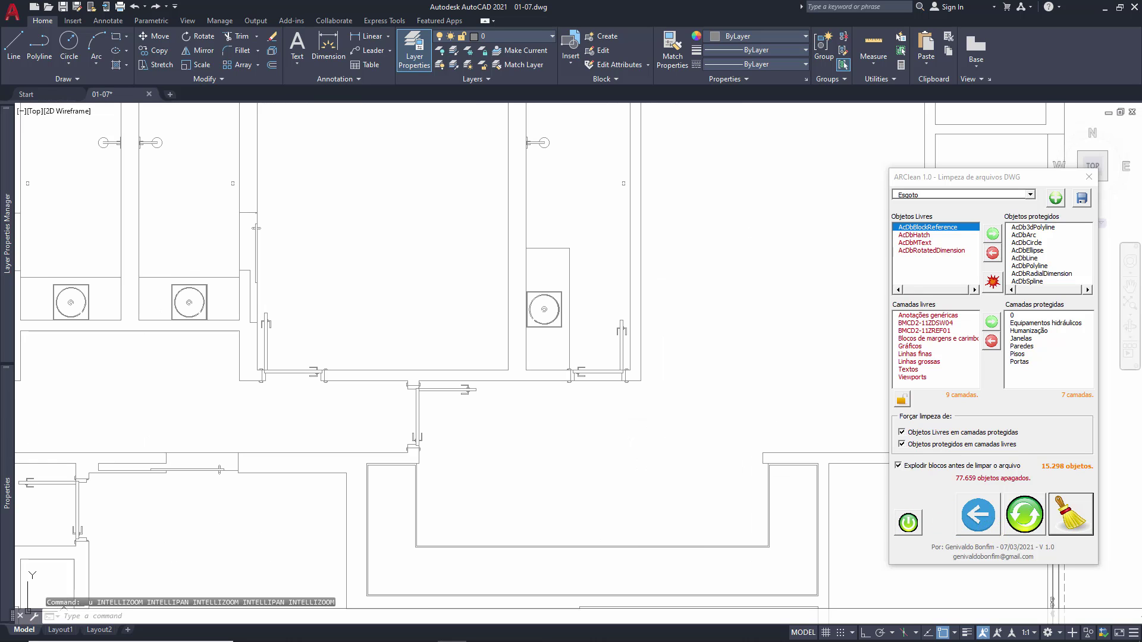
pyautogui.hotkey('ctrl', 'z')
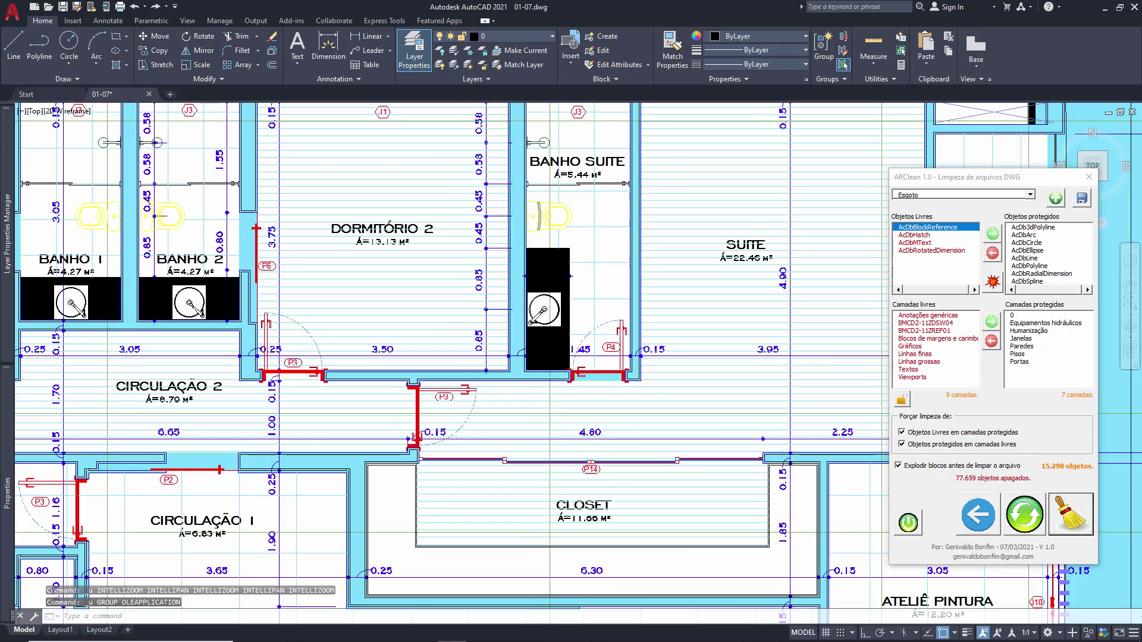
# Check which layer the toilet in Banho Suite belongs to, and clear the selection
pyautogui.scroll(8, 538, 204)
pyautogui.click(538, 198)
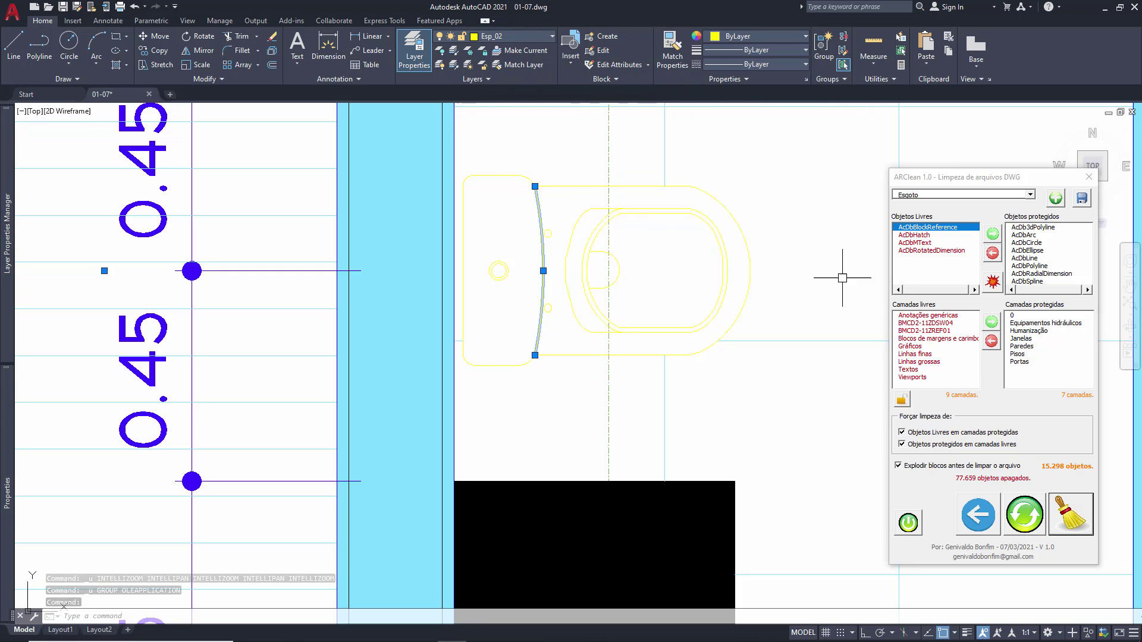
pyautogui.press('Escape')
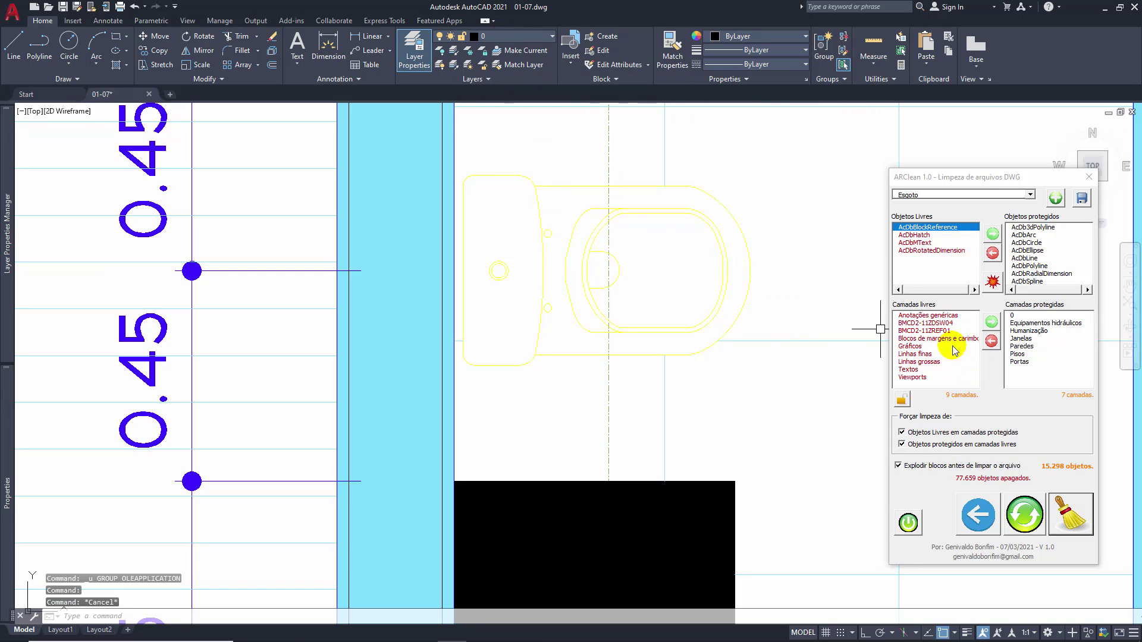
# Reload the drawing's layers, move Esp_02 to the protected layers of the Estrutural discipline and save the configuration
pyautogui.click(1024, 523)
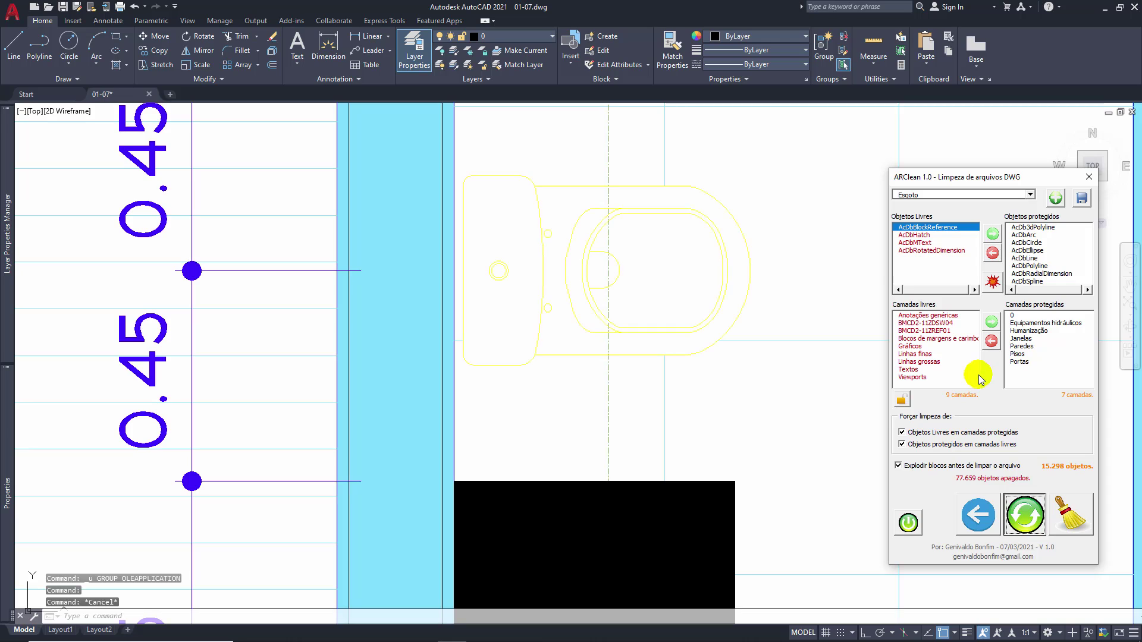
pyautogui.click(990, 343)
pyautogui.moveTo(973, 327); pyautogui.dragTo(975, 338)
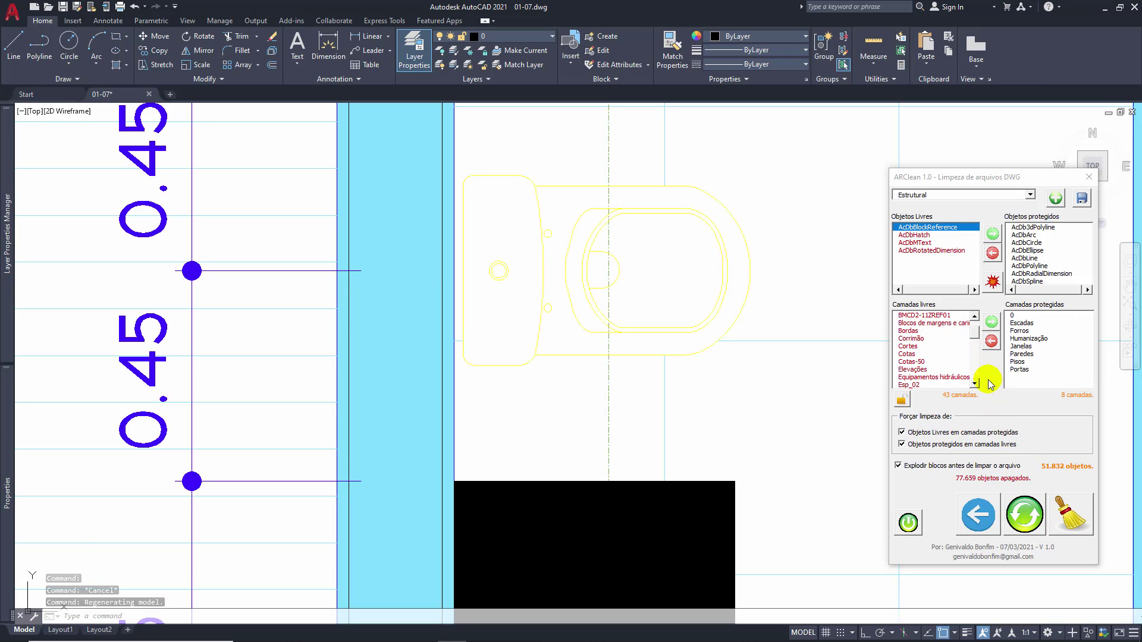
pyautogui.click(974, 384)
pyautogui.click(909, 377)
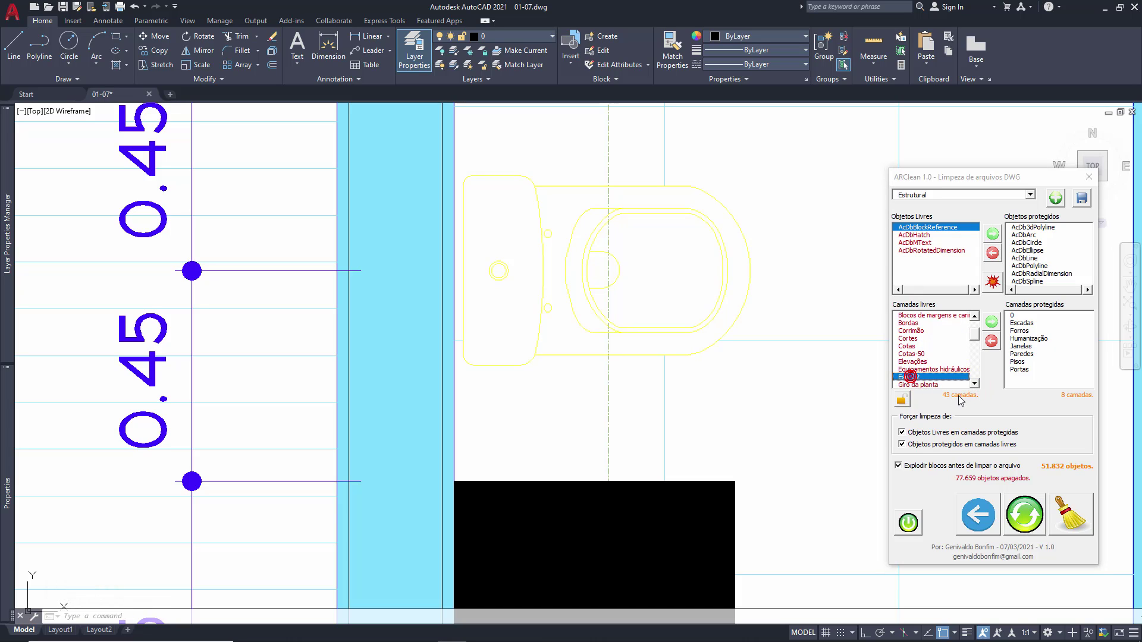
pyautogui.click(990, 321)
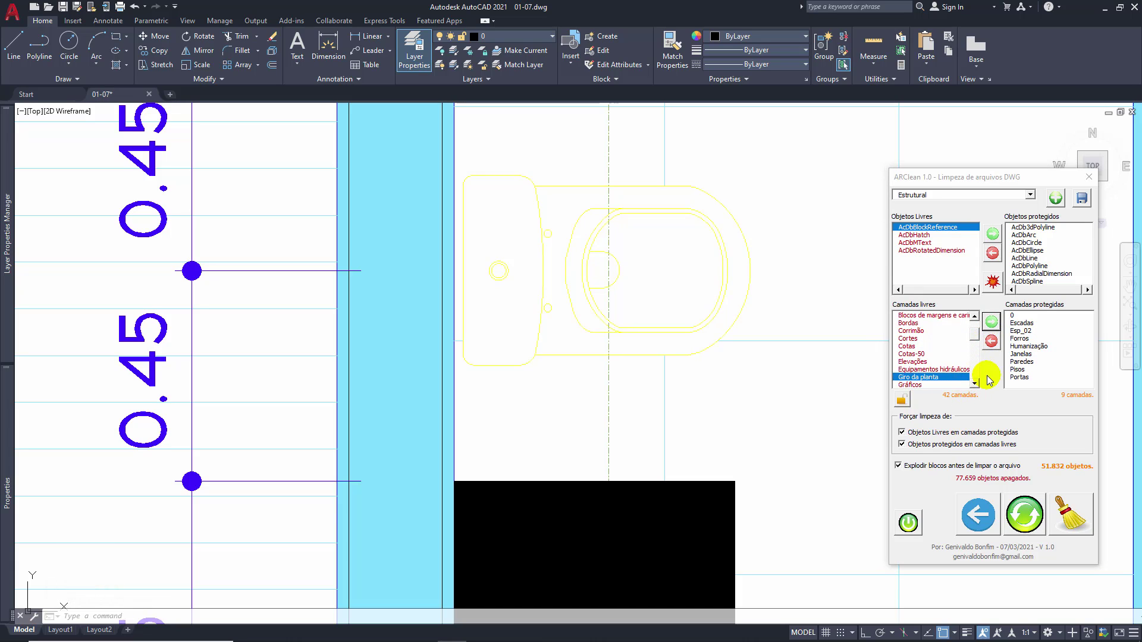
pyautogui.click(1081, 199)
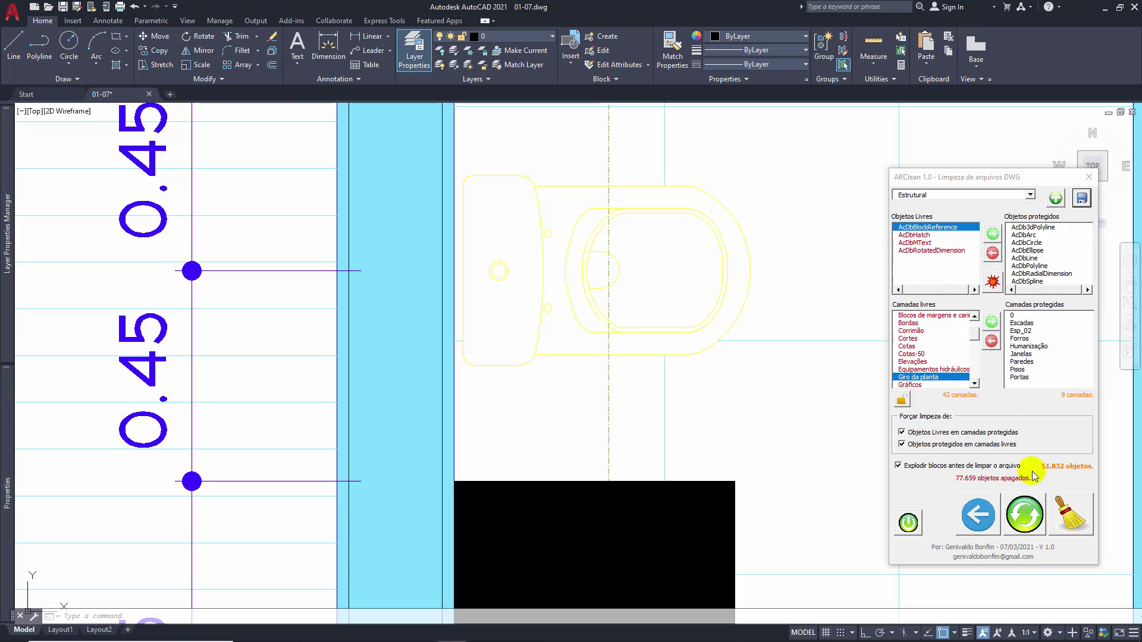
# Clean the drawing with the Esp_02 layer also protected, and look over the whole plan
pyautogui.scroll(-13, 665, 300)
pyautogui.moveTo(704, 360); pyautogui.dragTo(684, 305, button='middle')
pyautogui.click(1063, 516)
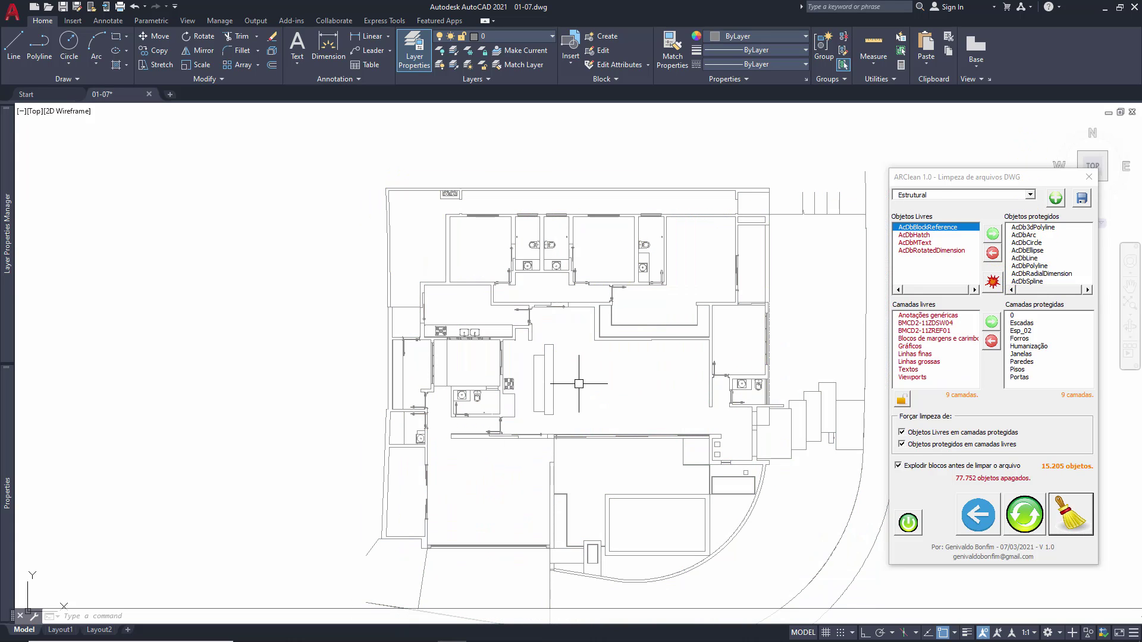
pyautogui.moveTo(676, 372); pyautogui.dragTo(644, 326, button='middle')
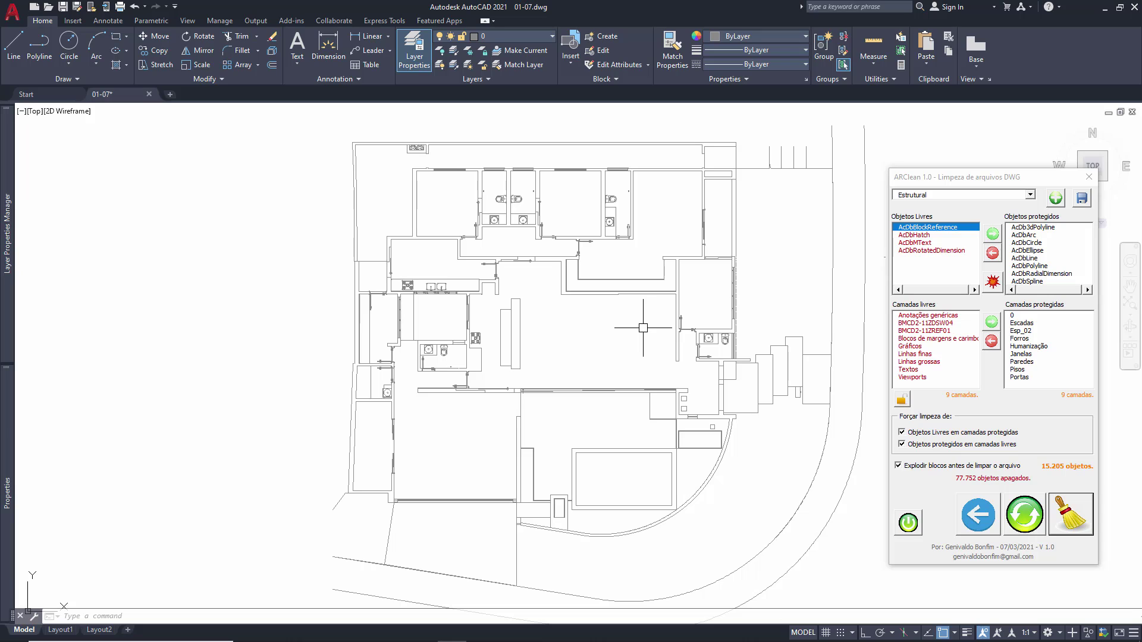
# Switch to the Esgoto discipline and reload the drawing's objects and layers
pyautogui.click(1029, 195)
pyautogui.click(927, 250)
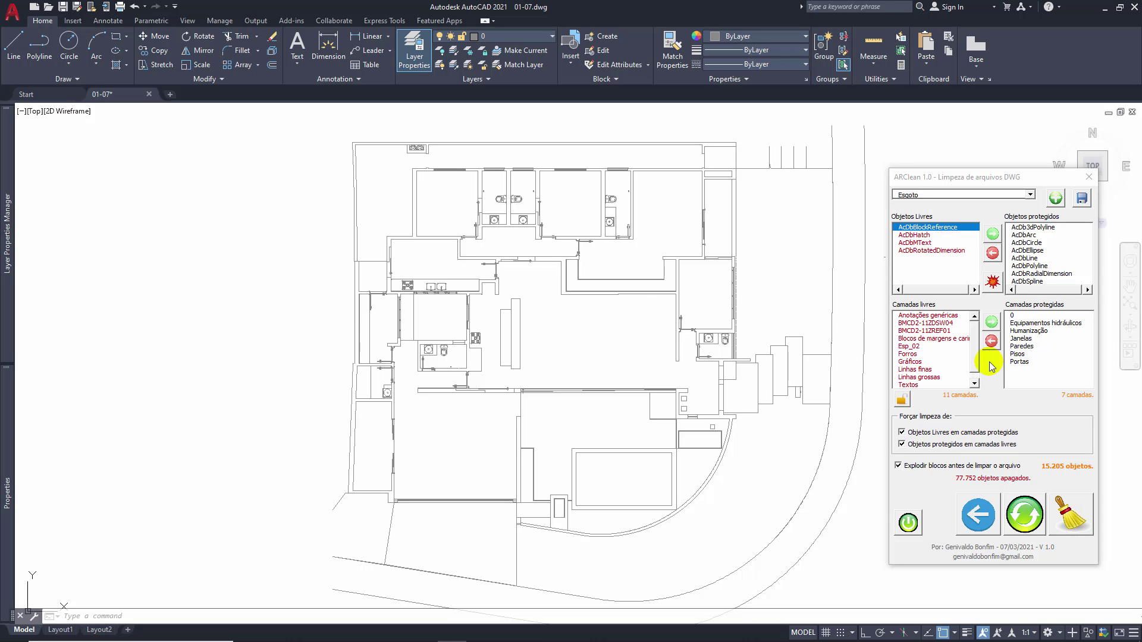
pyautogui.click(1023, 512)
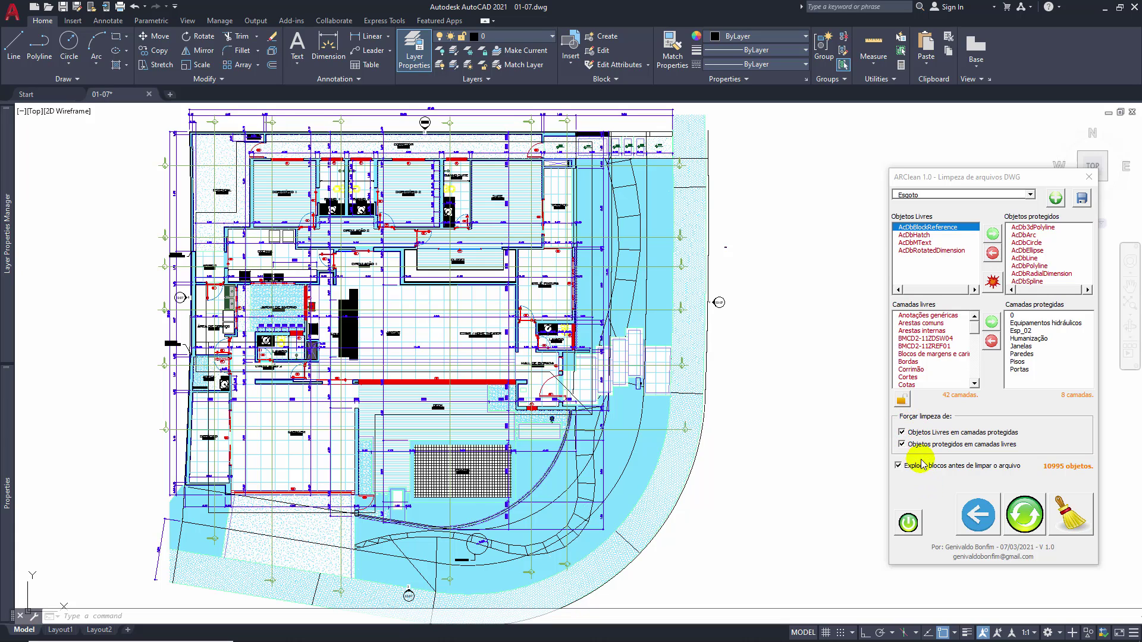
# Turn off both forced-cleaning options and the exploding of blocks before cleaning
pyautogui.click(902, 433)
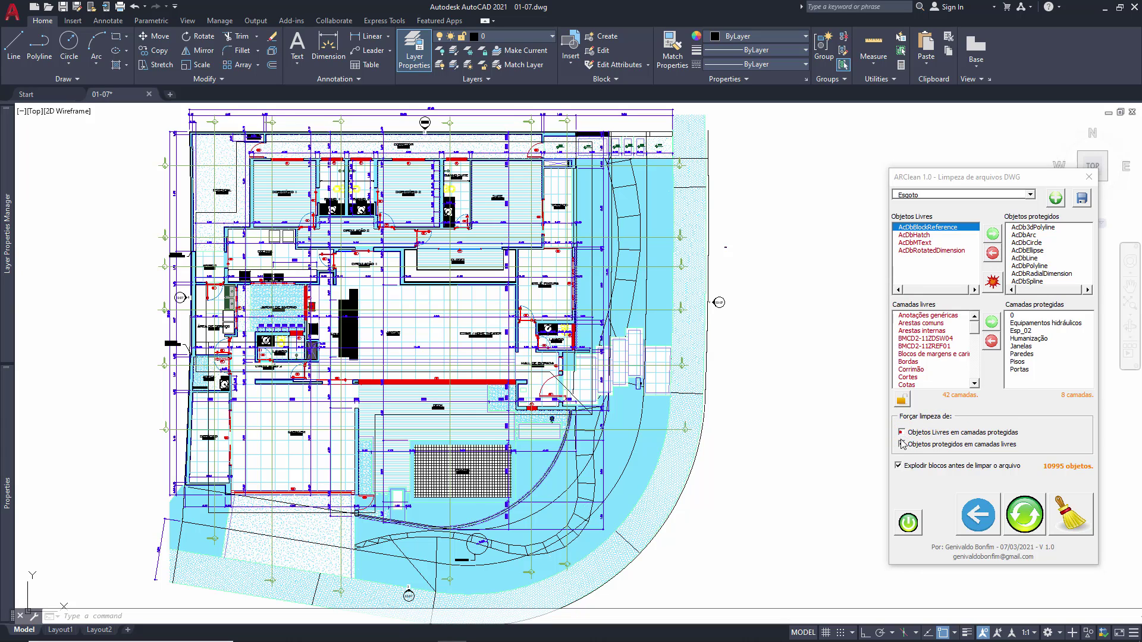
pyautogui.click(902, 445)
# Review the free object types, including AcDbHatch, AcDbMText and AcDbRotatedDimension, against the protected Pisos and Paredes layers
pyautogui.click(921, 235)
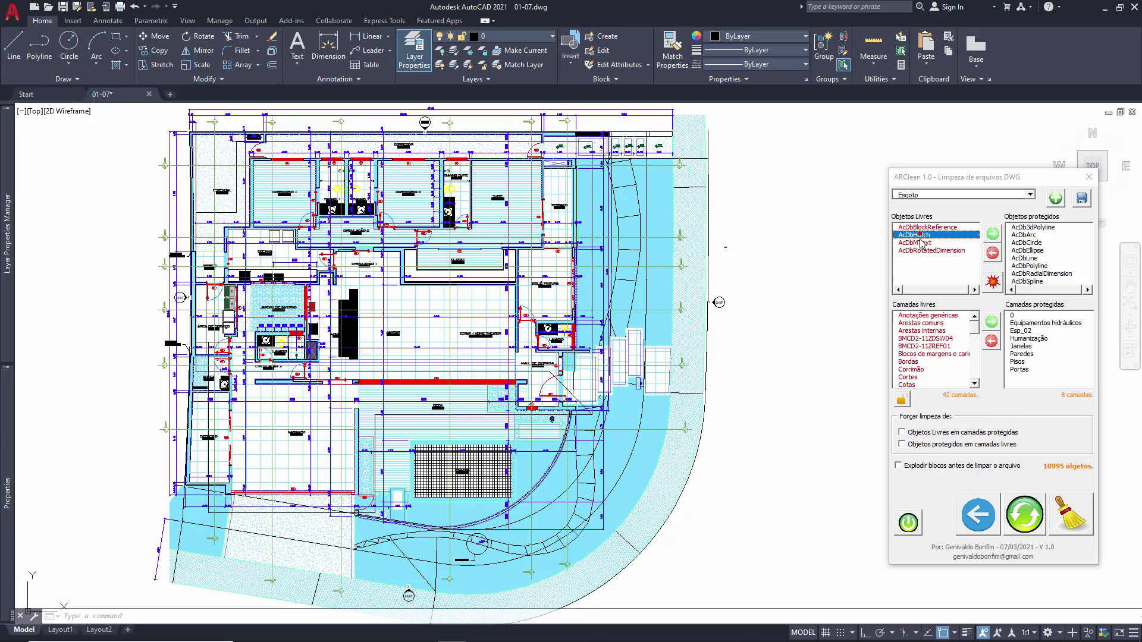
pyautogui.click(922, 243)
pyautogui.click(922, 250)
pyautogui.click(919, 227)
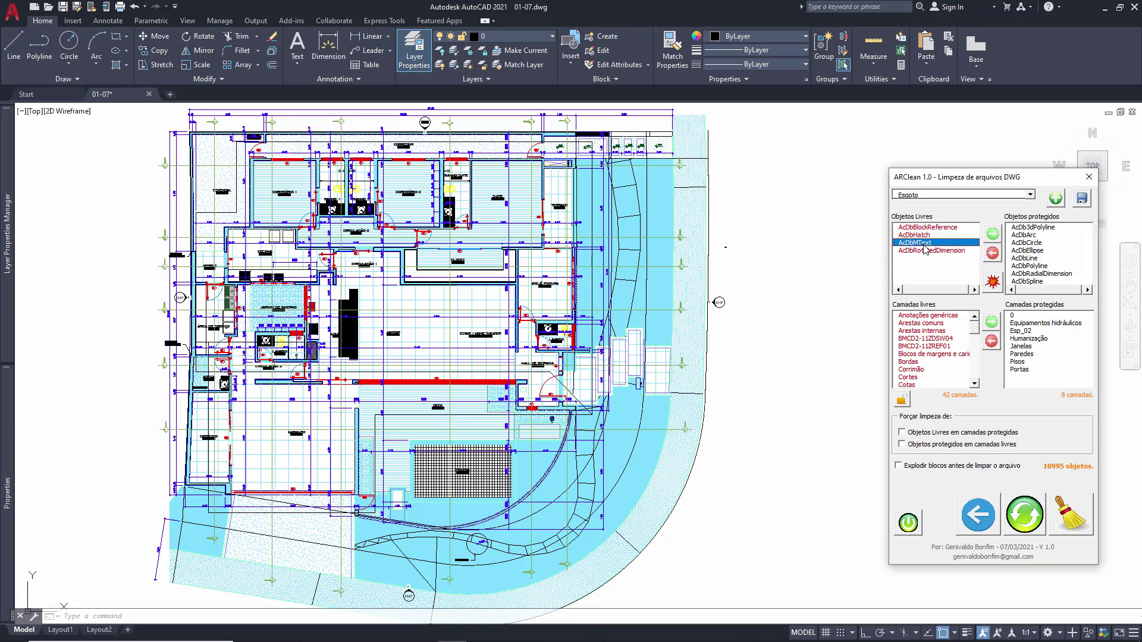
pyautogui.click(925, 250)
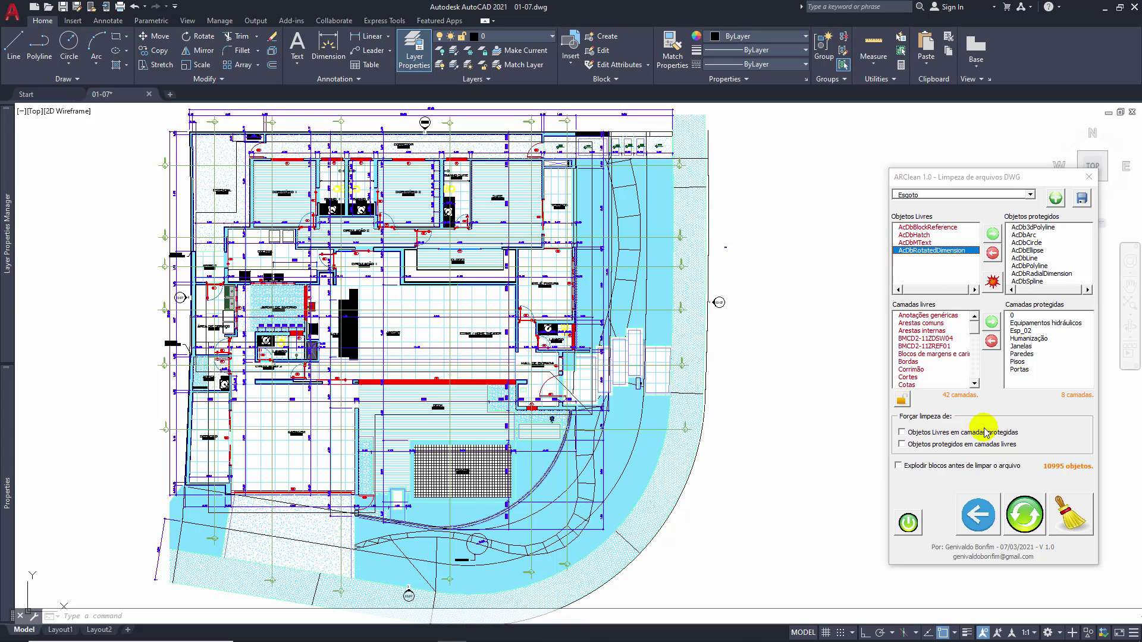
pyautogui.click(1016, 362)
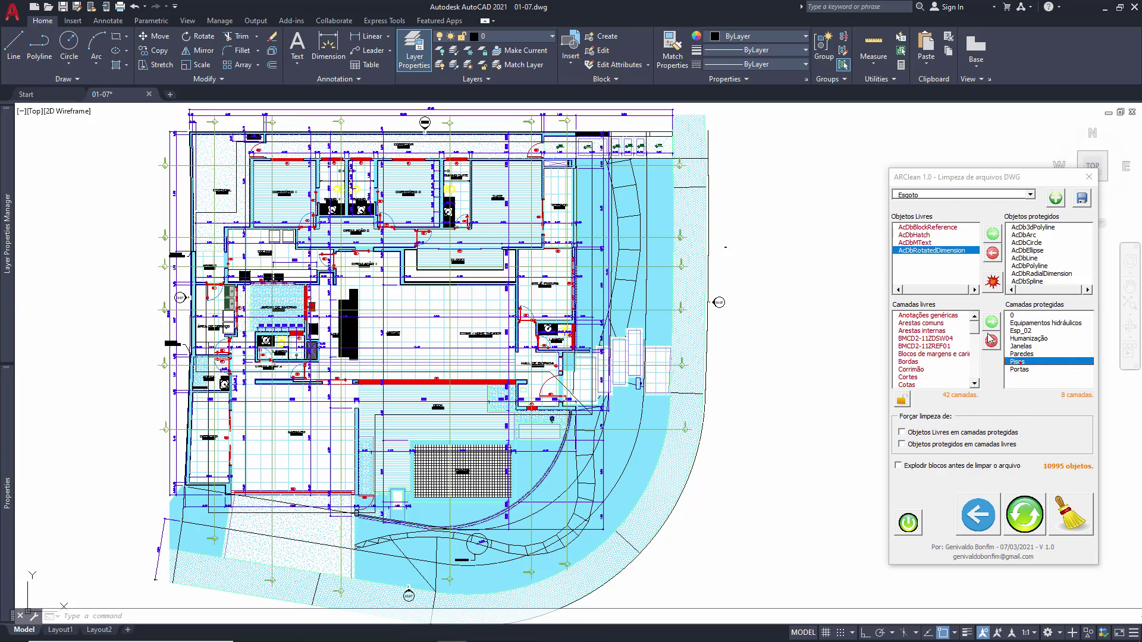
pyautogui.click(914, 235)
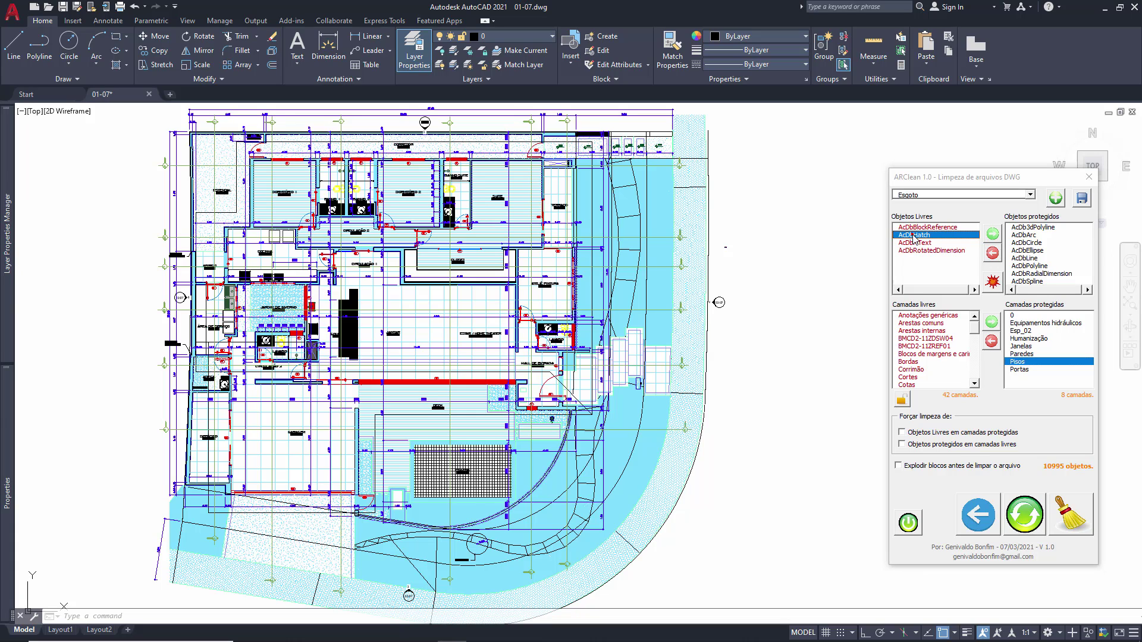
pyautogui.click(1020, 354)
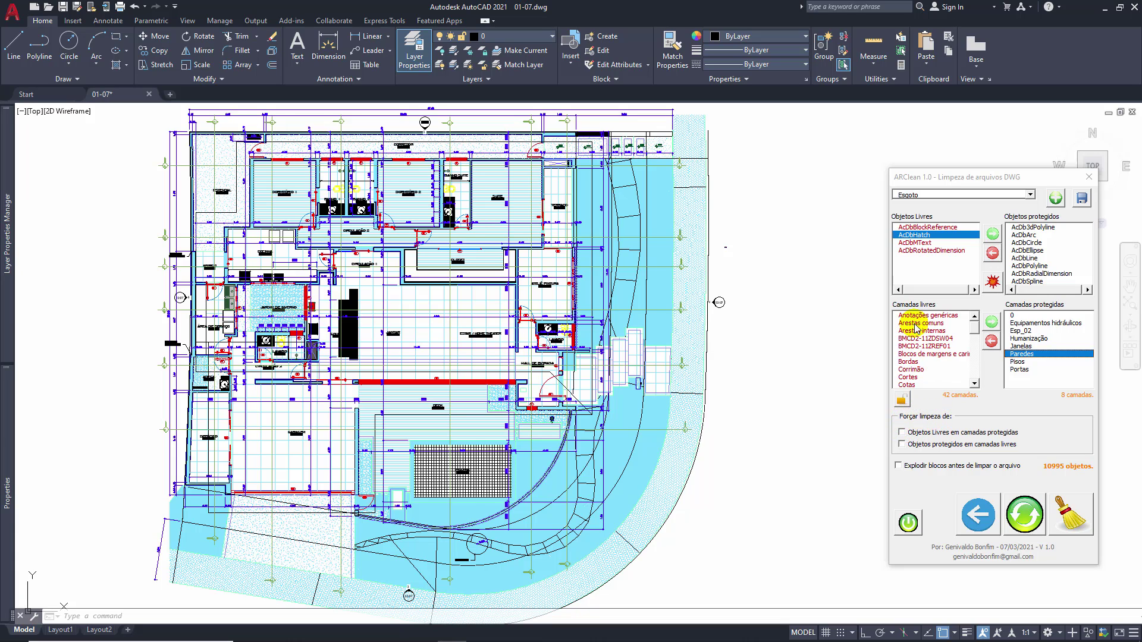
# Try cleaning the drawing with forced cleaning and block exploding off, inspect the windows and rooms, and undo the cleaning
pyautogui.click(1078, 519)
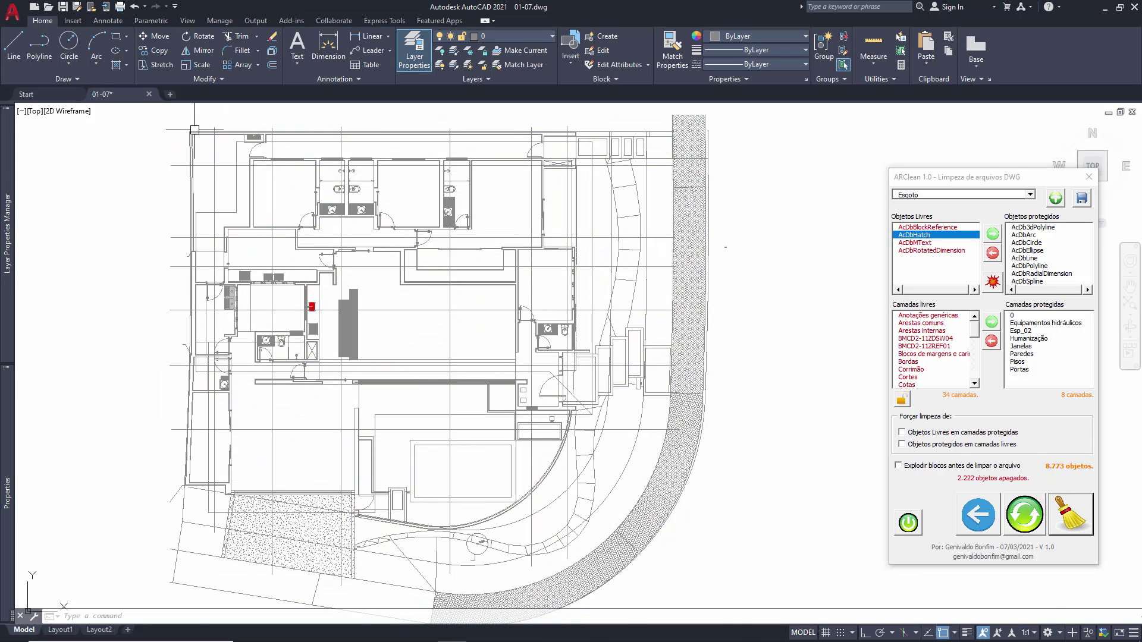
pyautogui.scroll(6, 195, 129)
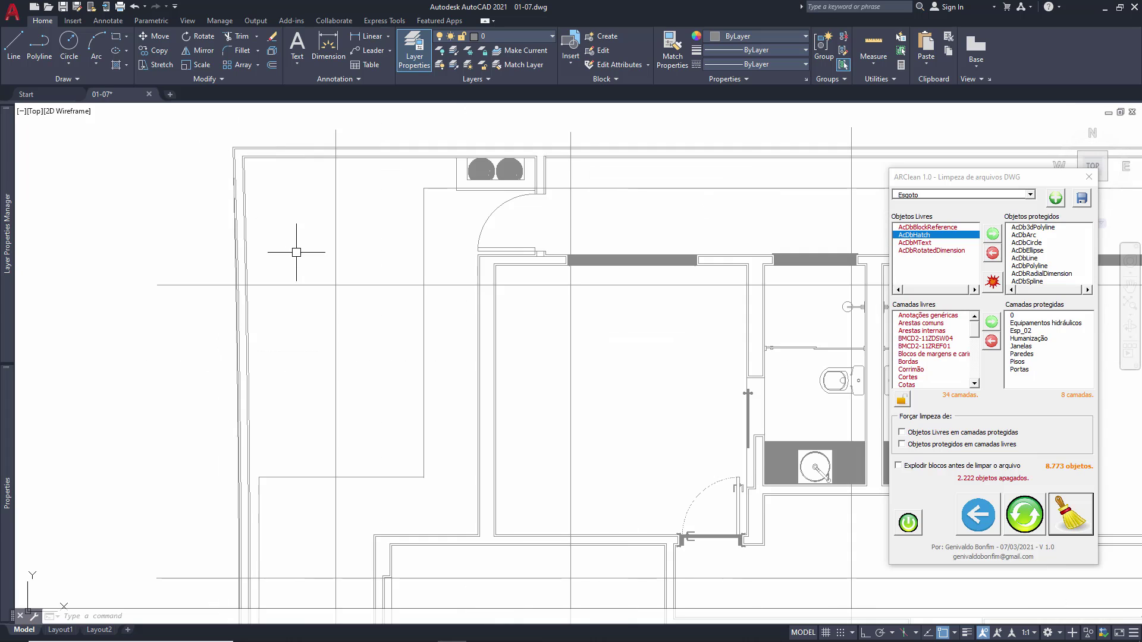
pyautogui.scroll(-1, 367, 333)
pyautogui.scroll(3, 542, 298)
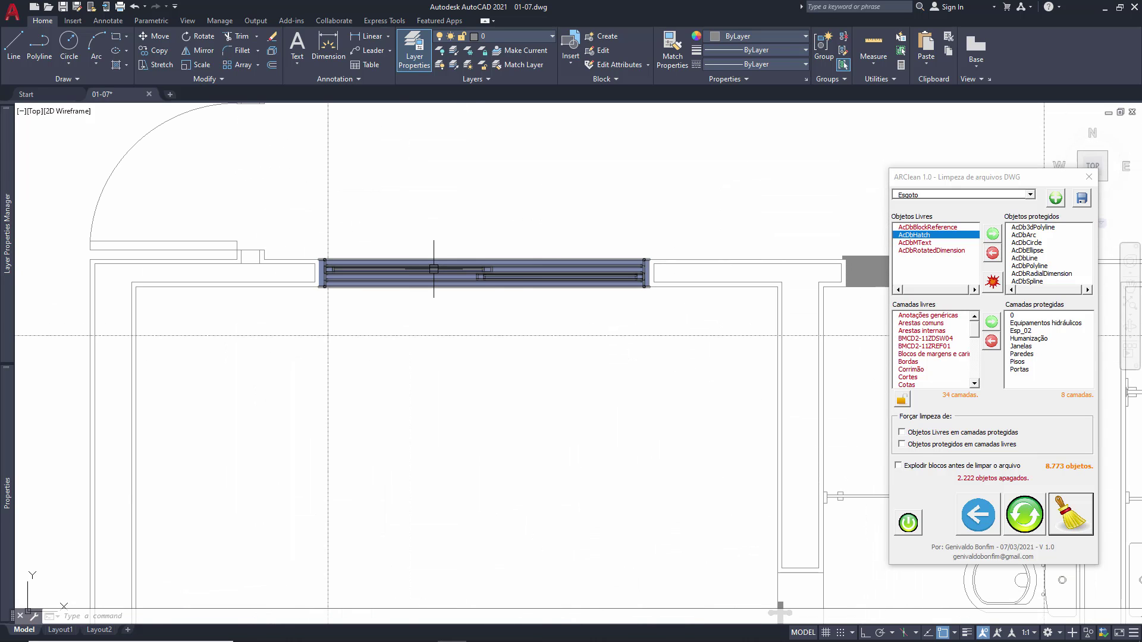
pyautogui.scroll(-3, 392, 272)
pyautogui.moveTo(556, 466); pyautogui.dragTo(539, 334, button='middle')
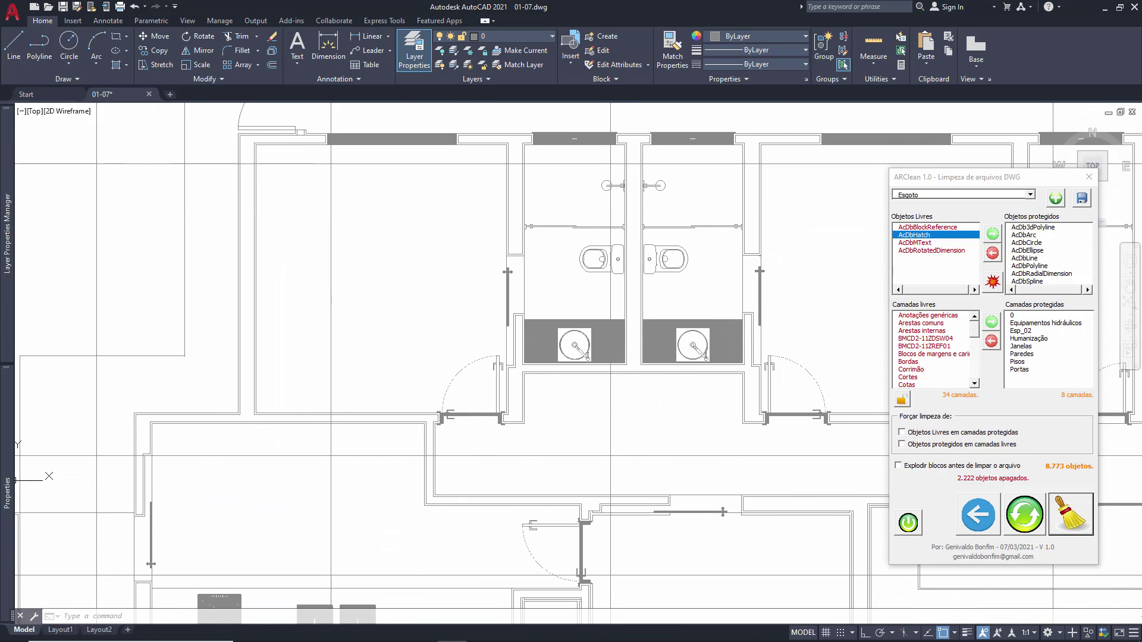
pyautogui.scroll(-2, 543, 334)
pyautogui.moveTo(551, 441)
pyautogui.mouseDown(button='middle')
pyautogui.moveTo(564, 306)
pyautogui.moveTo(561, 347)
pyautogui.mouseUp(button='middle')
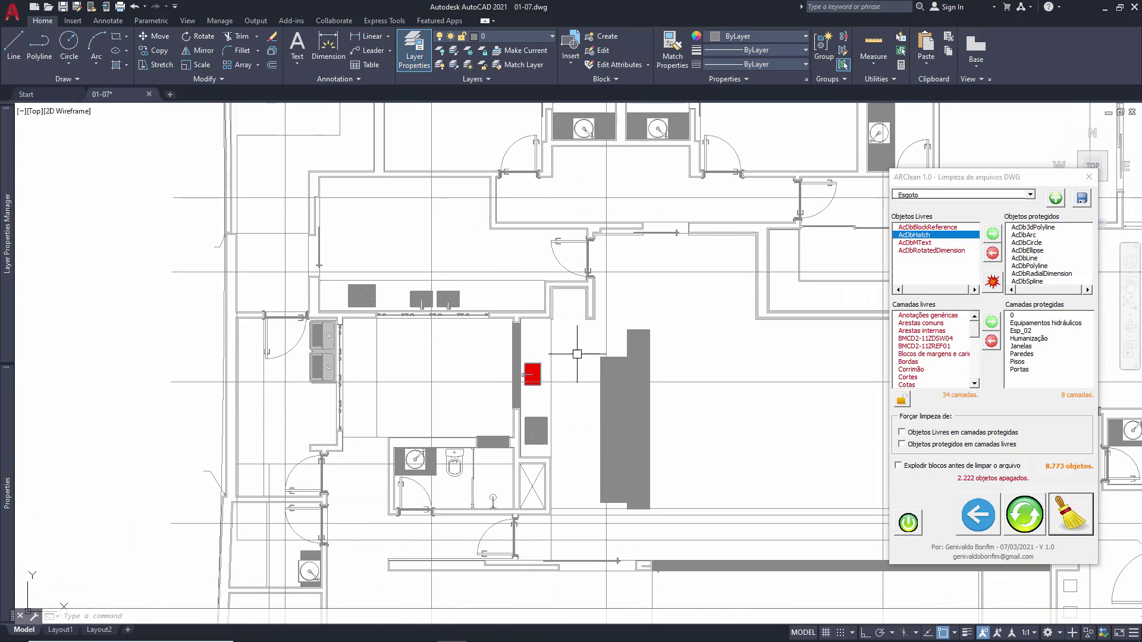
pyautogui.scroll(2, 608, 383)
pyautogui.scroll(-2, 748, 396)
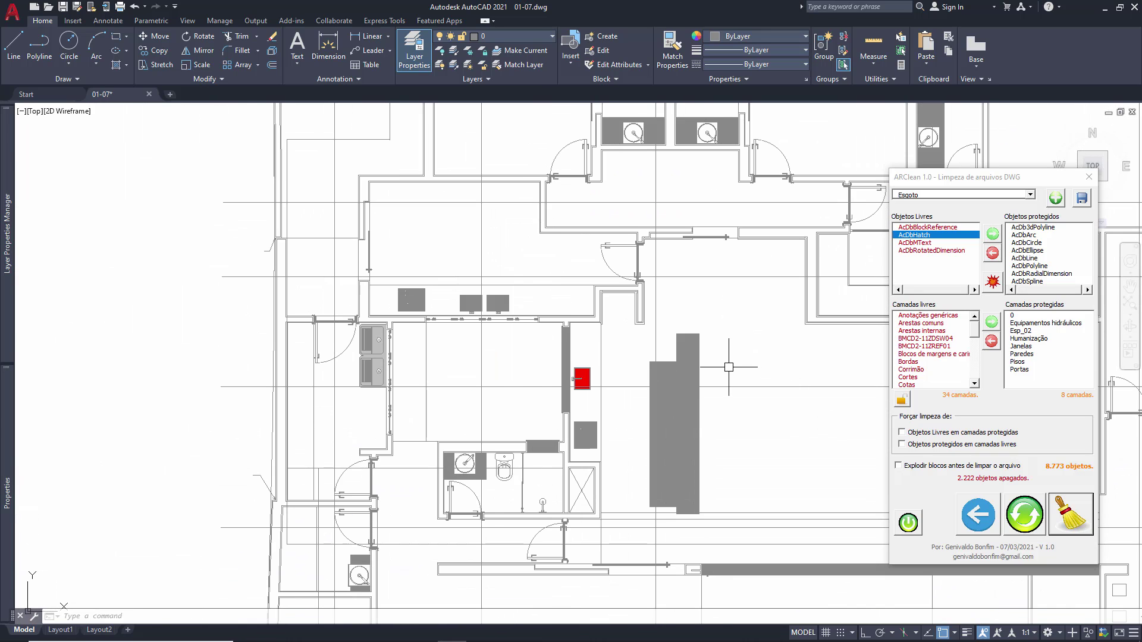
pyautogui.hotkey('ctrl', 'z')
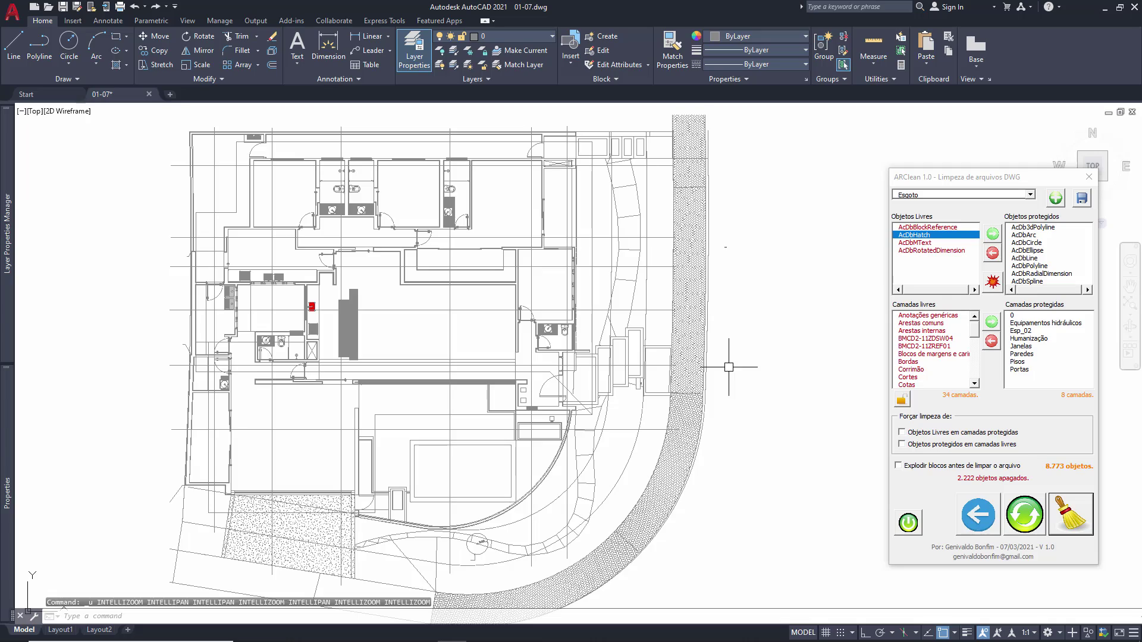
pyautogui.hotkey('ctrl', 'z')
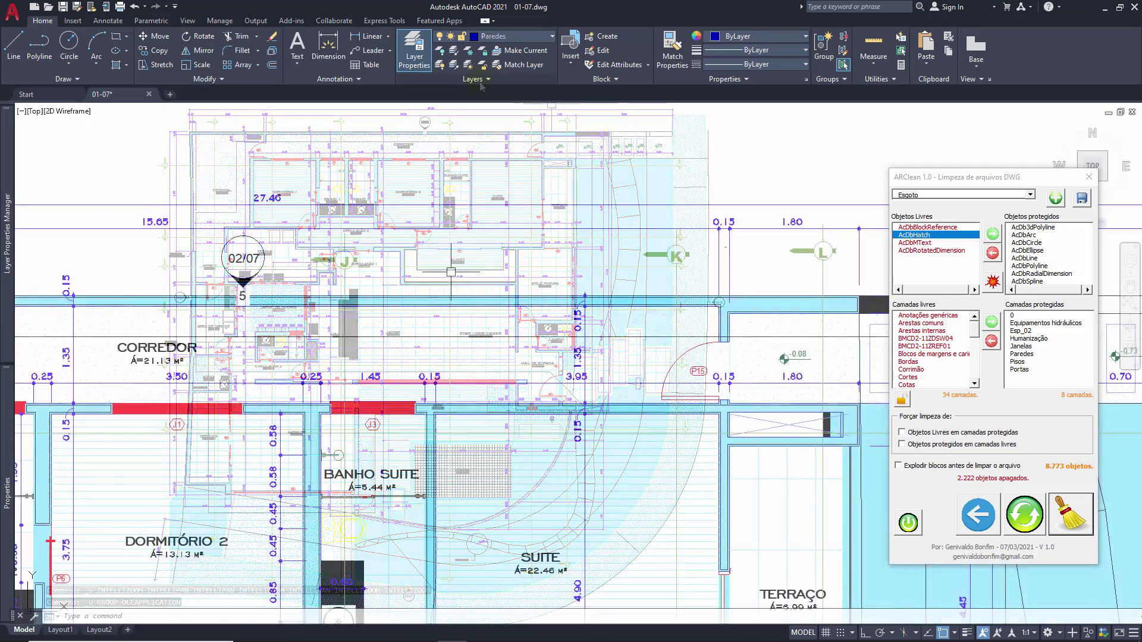
# Move the solid hatch inside the outer wall above the corridor onto the Paredes layer
pyautogui.scroll(6, 450, 291)
pyautogui.click(440, 327)
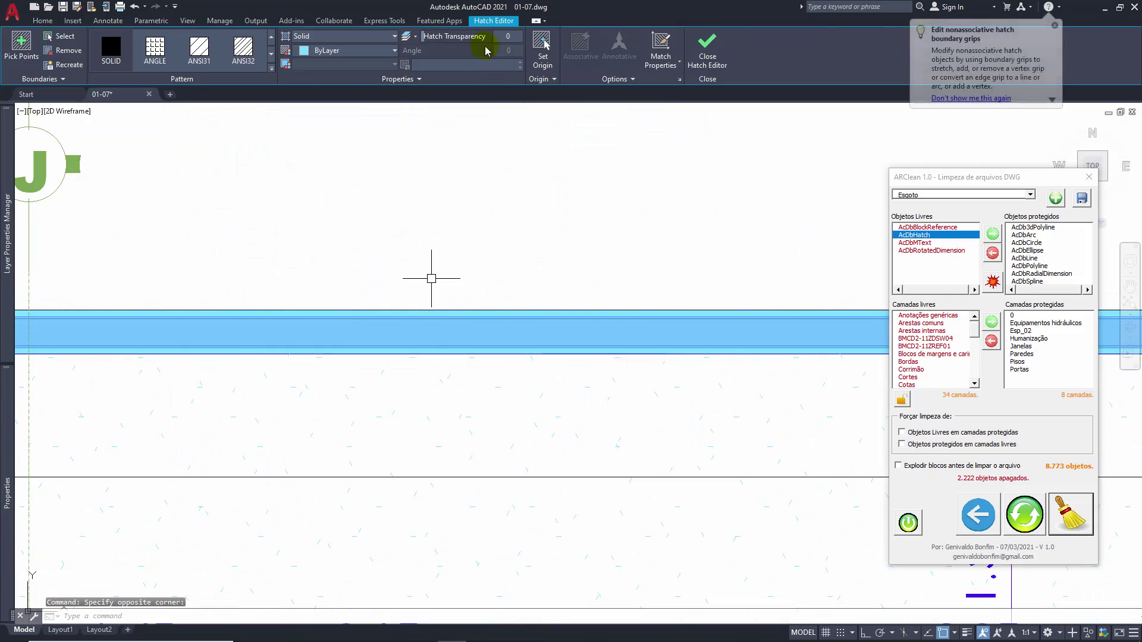
pyautogui.press('Escape')
pyautogui.click(499, 36)
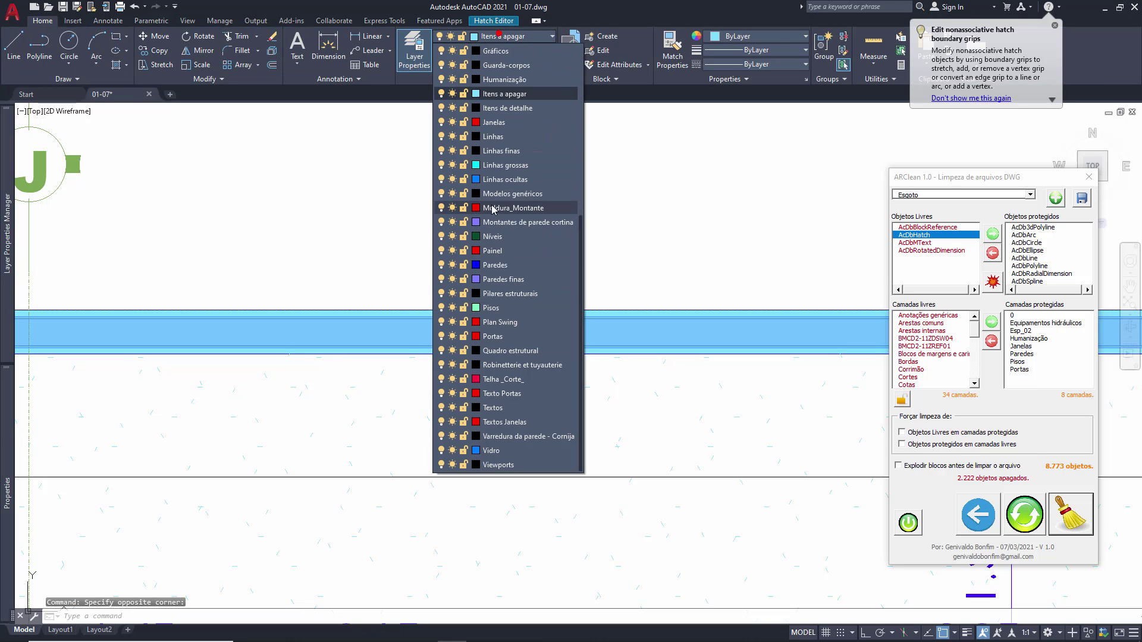
pyautogui.click(500, 265)
pyautogui.press('Escape')
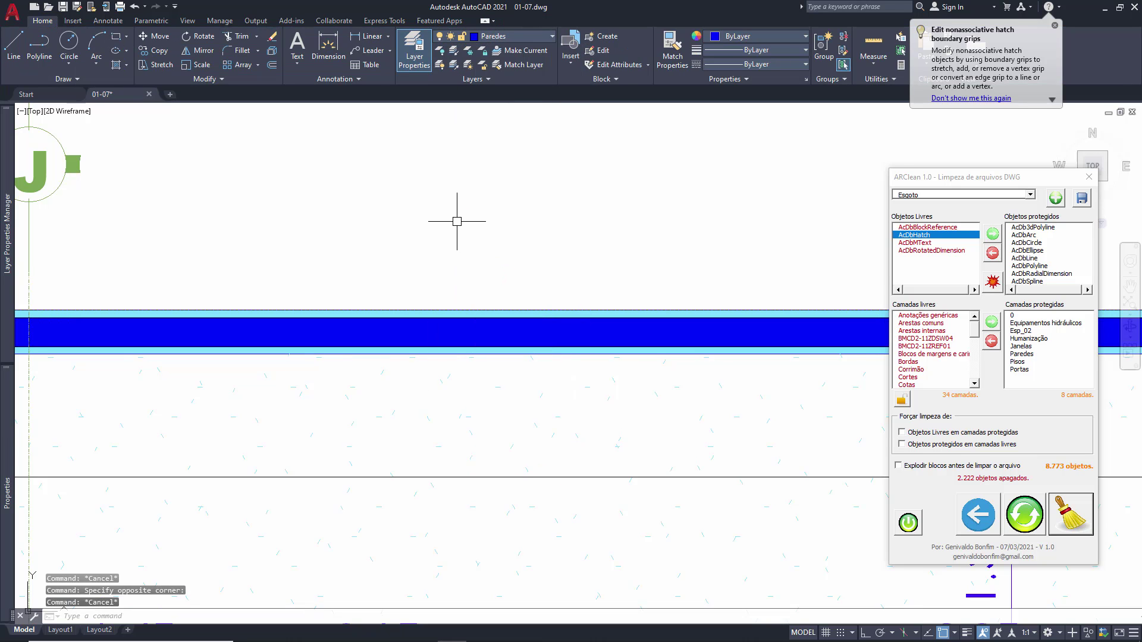
# Try cleaning the drawing with the wall hatch on the protected Paredes layer, check the hatch, and undo the cleaning
pyautogui.scroll(-5, 456, 221)
pyautogui.scroll(4, 526, 231)
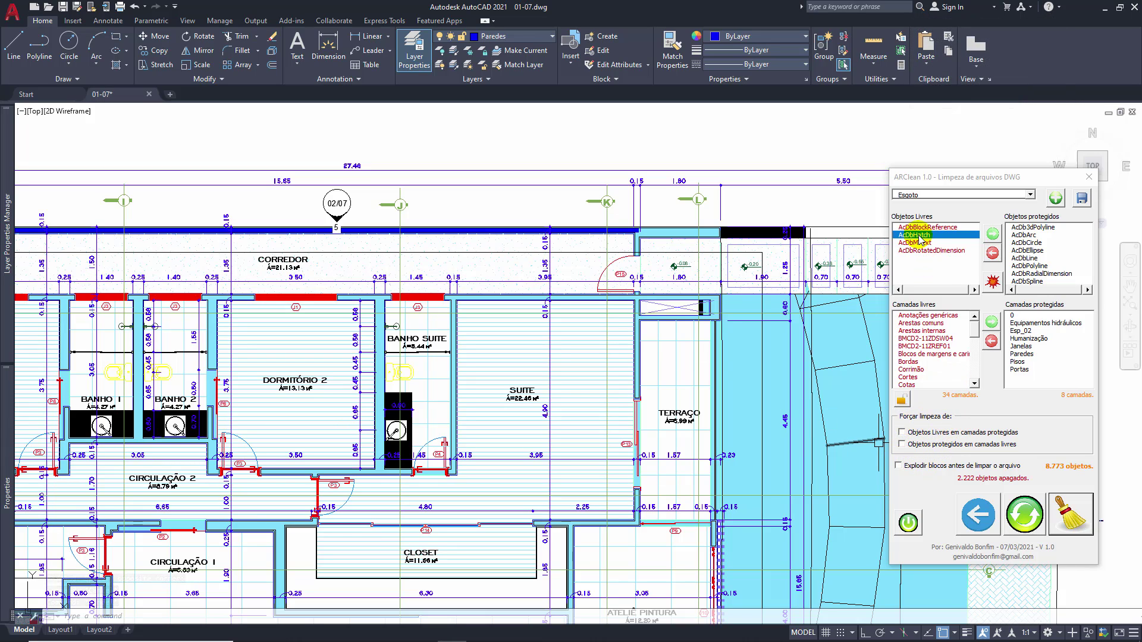
pyautogui.click(1024, 355)
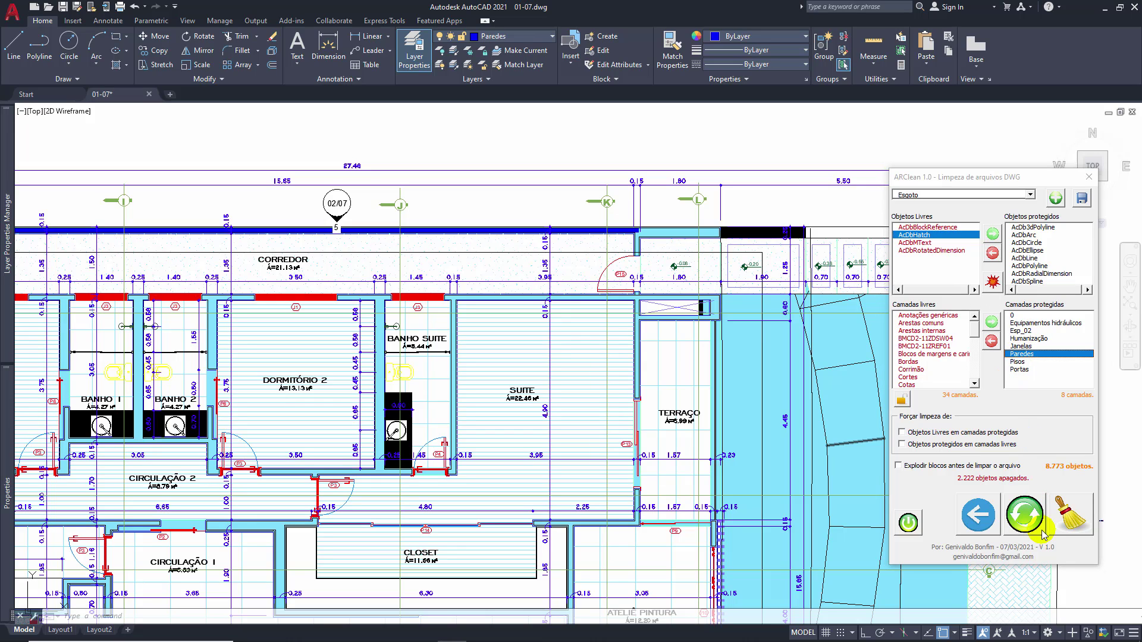
pyautogui.click(1059, 519)
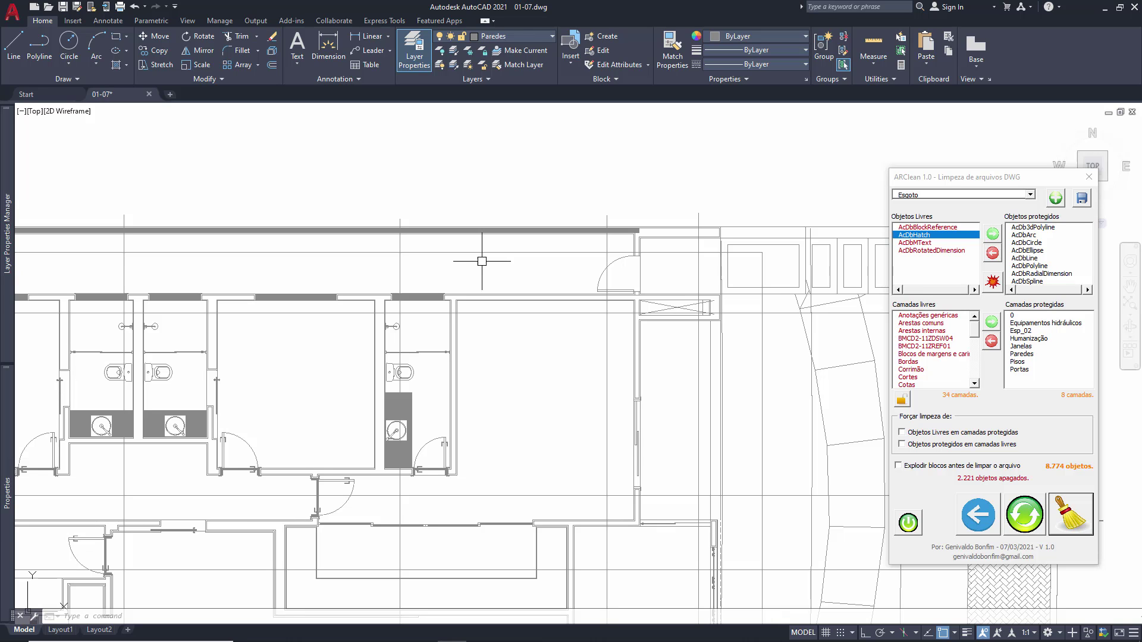
pyautogui.click(978, 515)
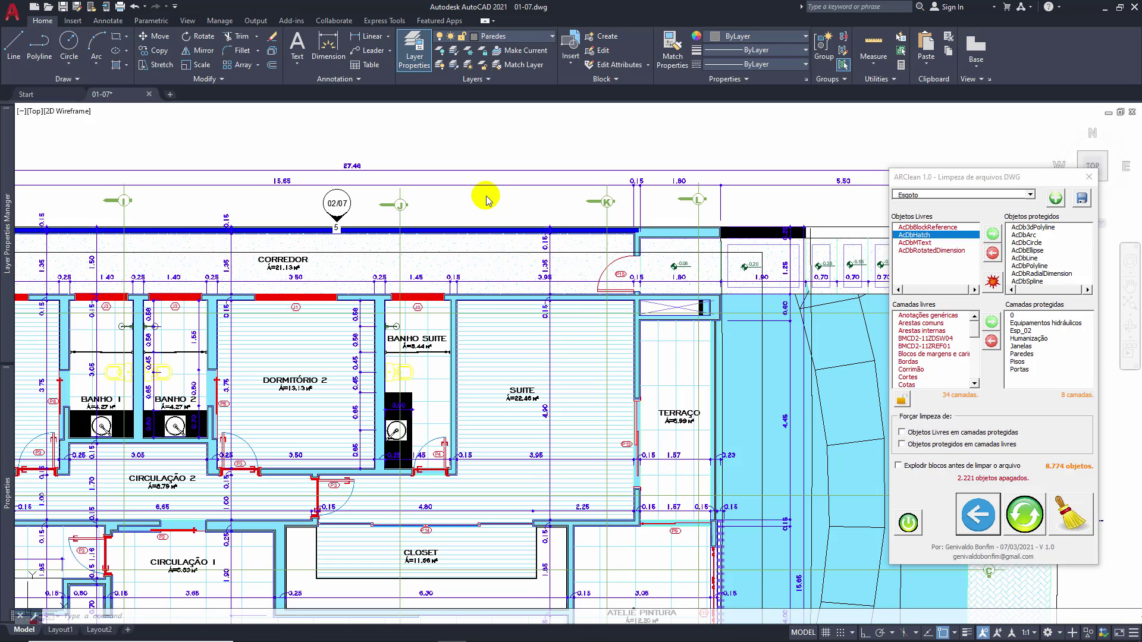
# Place a horizontal linear dimension about 1.675 long above the plan's top dimension chain on the Paredes layer
pyautogui.click(480, 205)
pyautogui.click(462, 209)
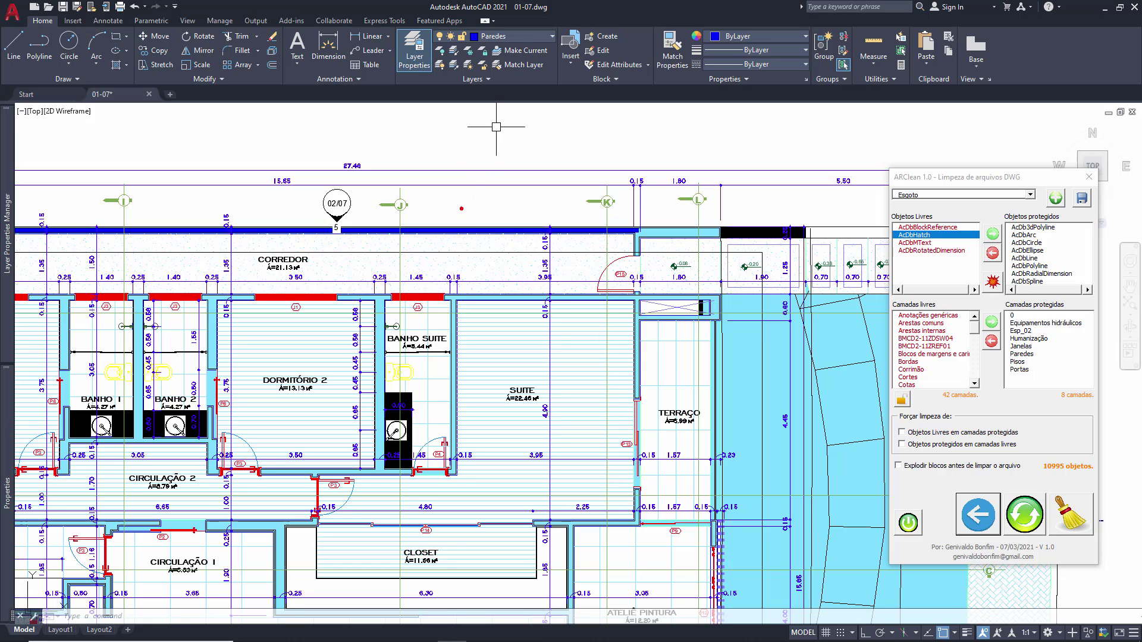
pyautogui.write('dli')
pyautogui.press('Return')
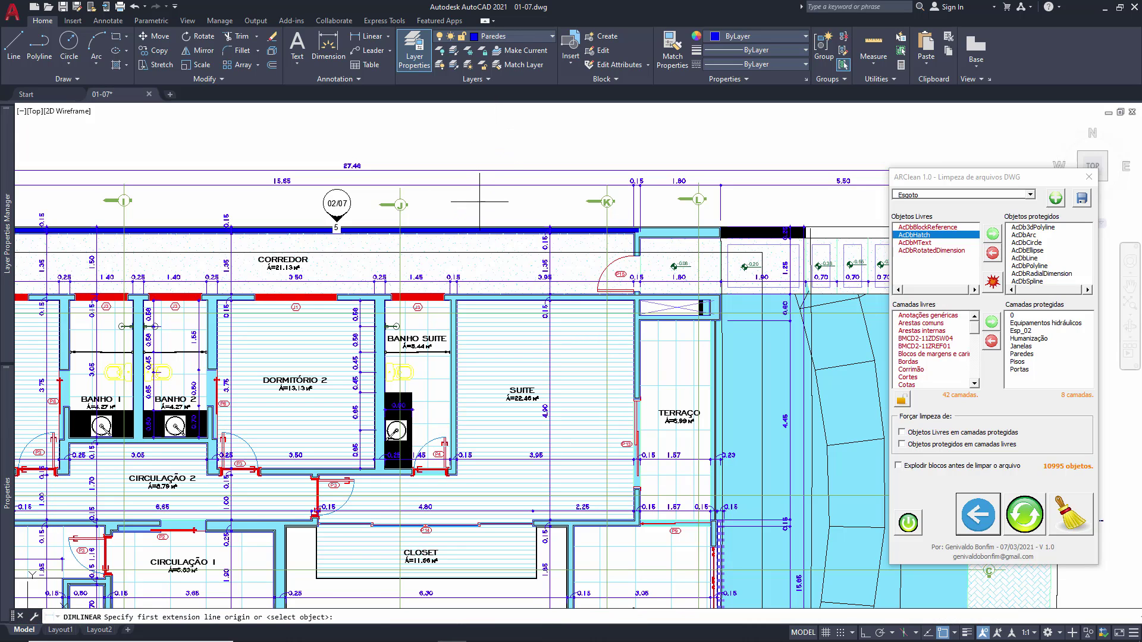
pyautogui.click(477, 204)
pyautogui.click(552, 160)
pyautogui.click(506, 148)
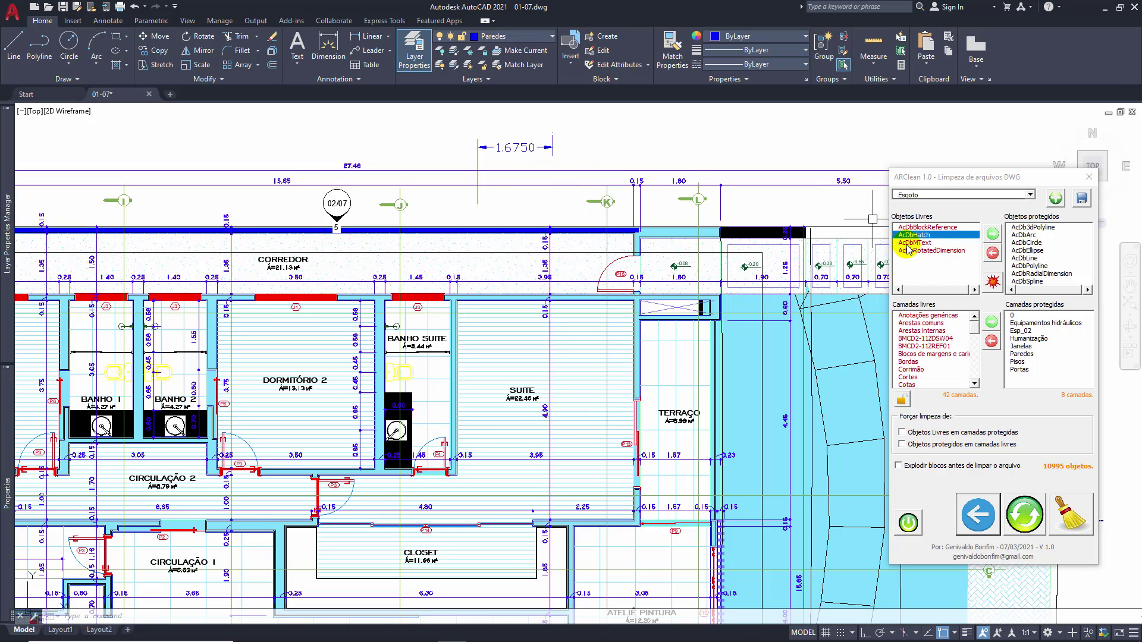
# Clean the drawing with forced cleaning off and compare the free AcDbRotatedDimension type with the protected Paredes layer
pyautogui.click(1070, 514)
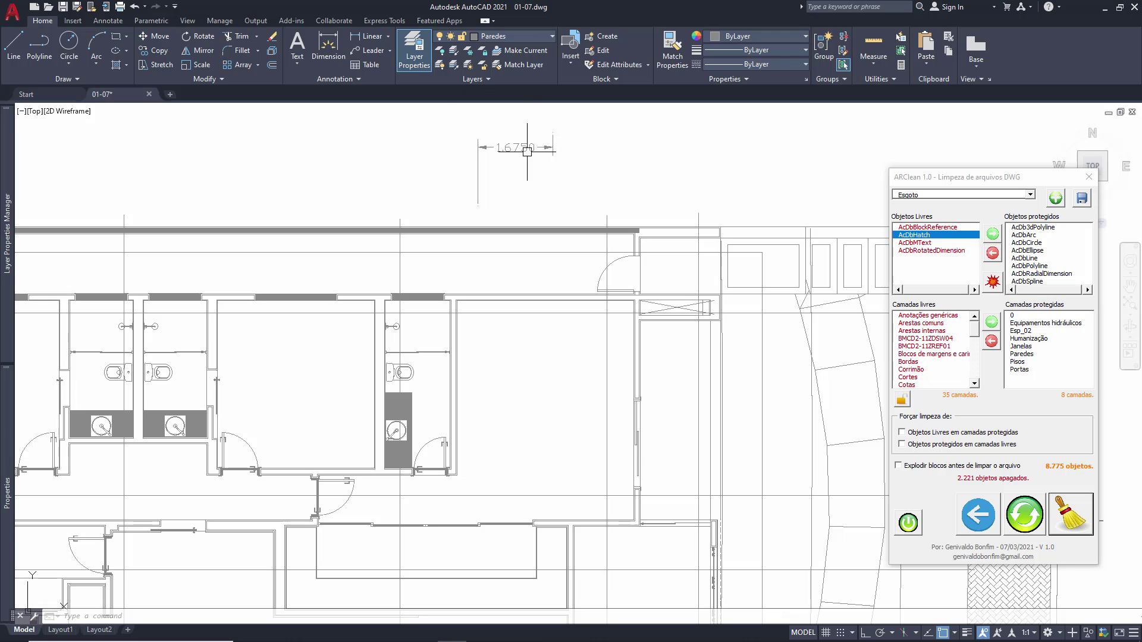
pyautogui.click(950, 250)
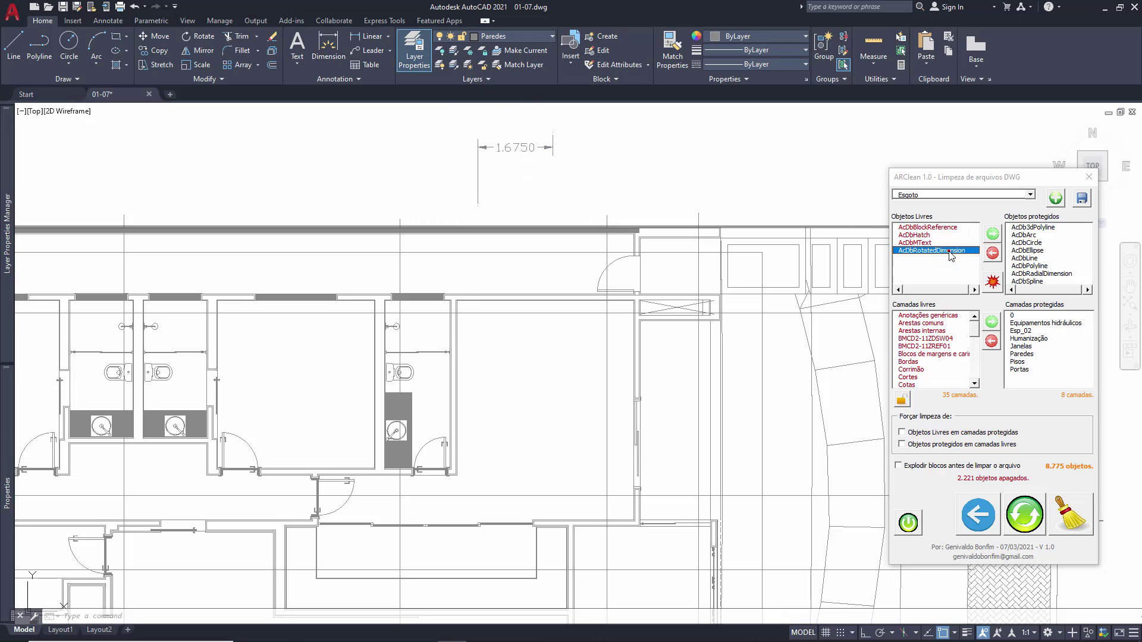
pyautogui.click(1028, 356)
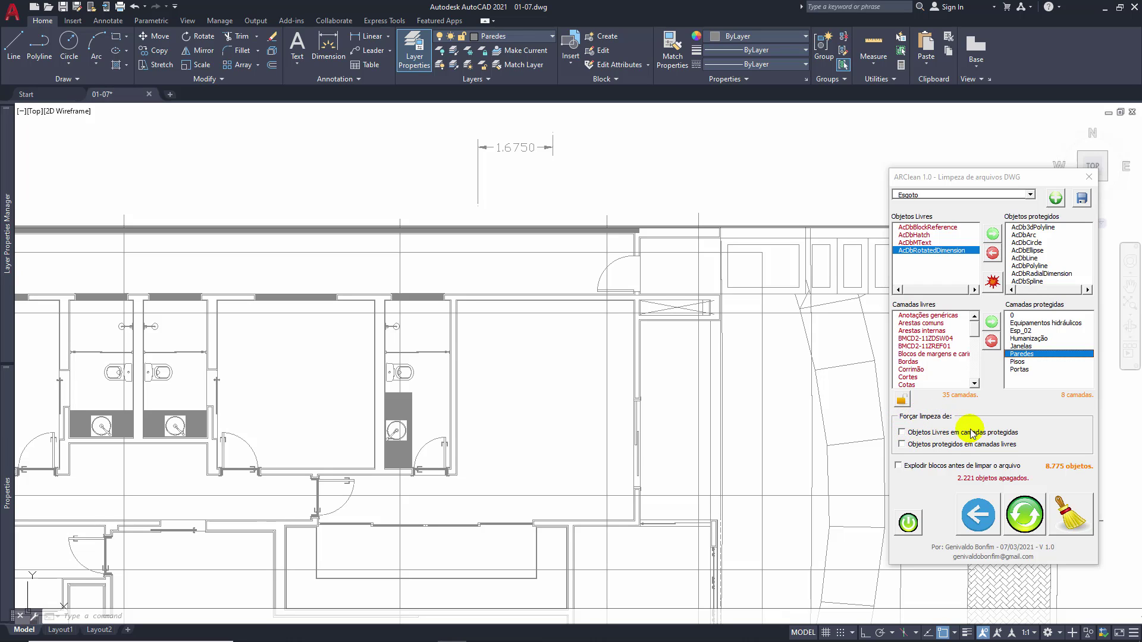
# Turn on forced cleaning of Objetos Livres em camadas protegidas and undo the last cleaning
pyautogui.click(902, 432)
pyautogui.click(910, 498)
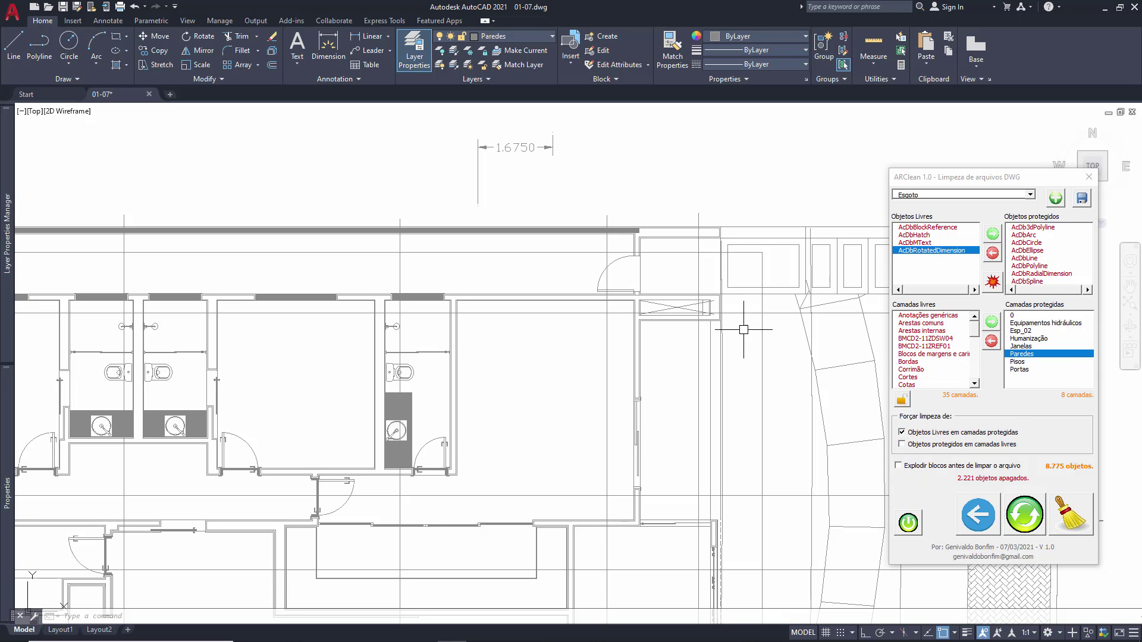
pyautogui.click(960, 517)
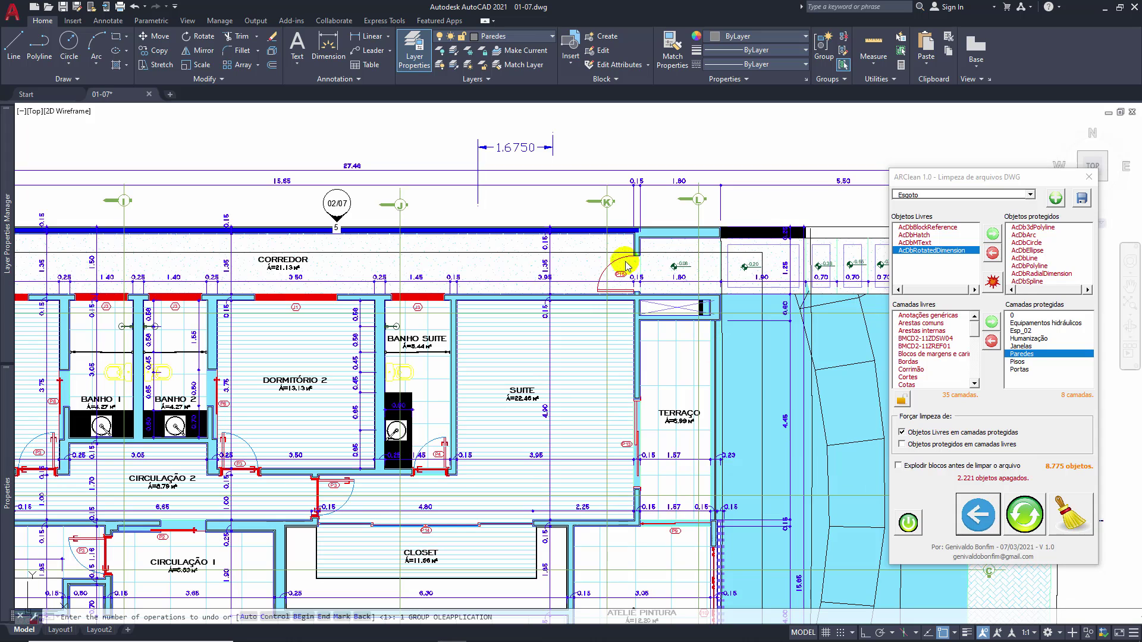
# Repeat and undo the cleaning without forced options, and save the Esgoto discipline with Objetos Livres em camadas protegidas enabled
pyautogui.click(1076, 520)
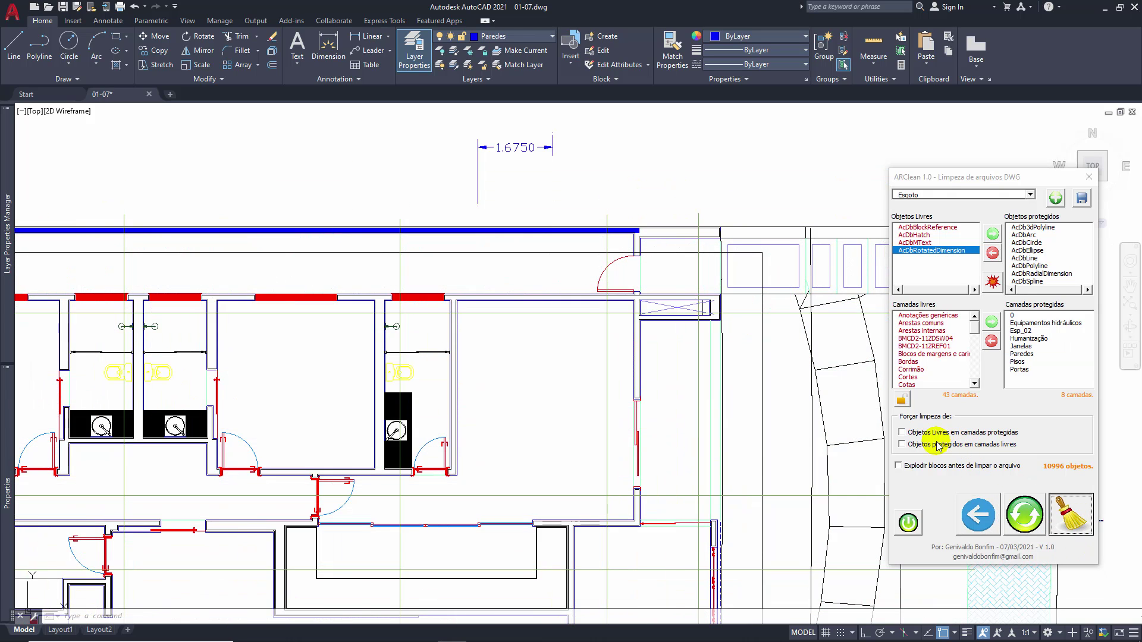
pyautogui.click(980, 517)
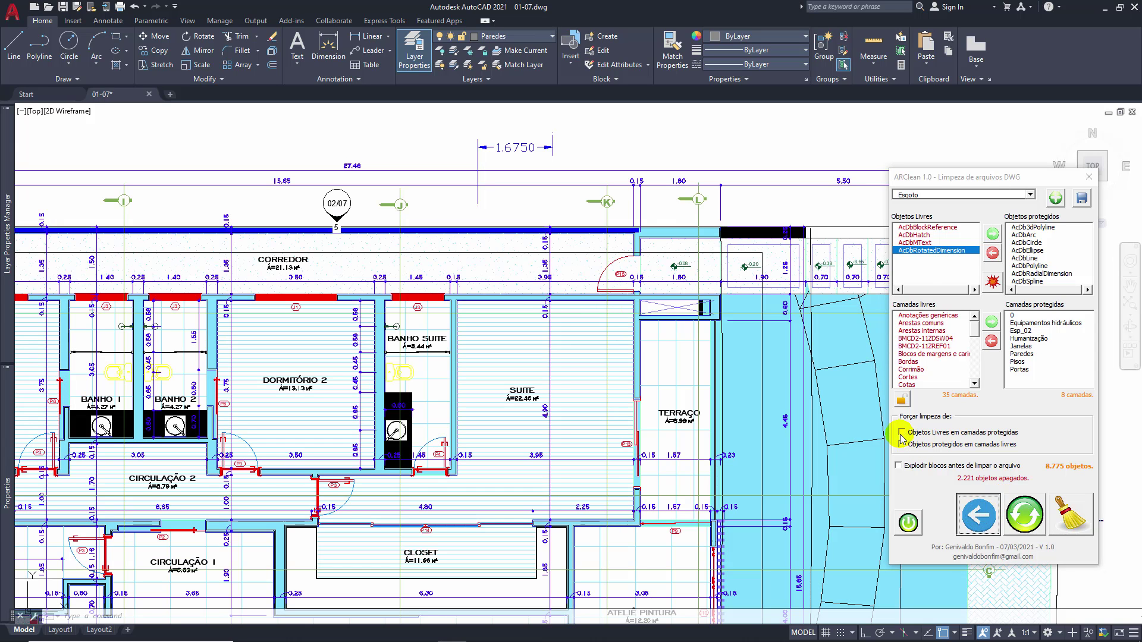
pyautogui.click(1083, 198)
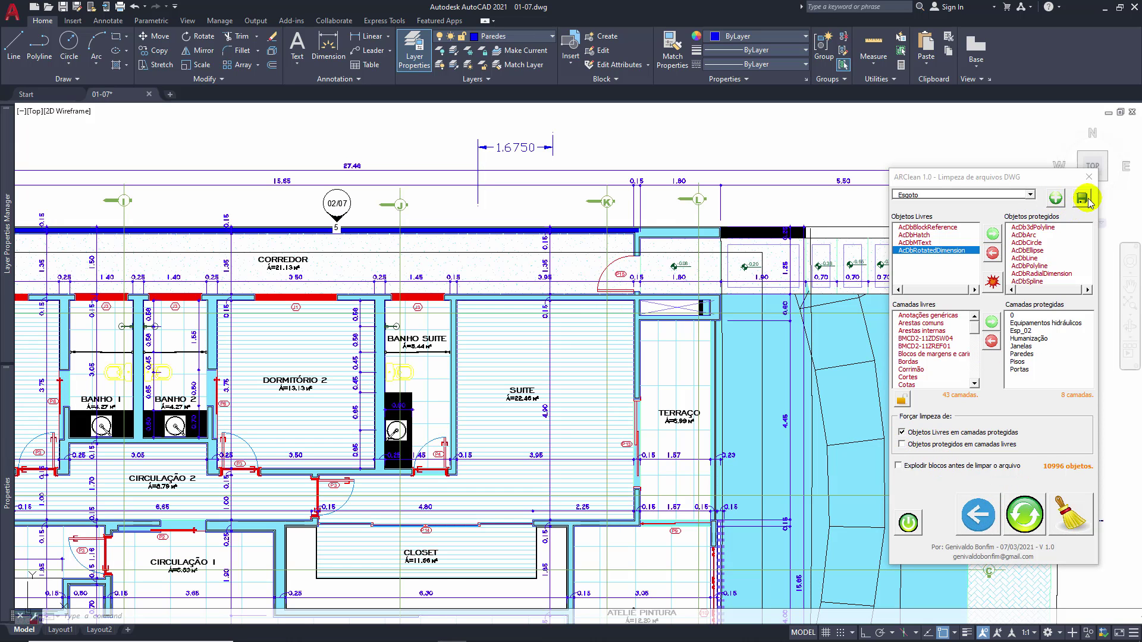
# Clean the drawing with free objects on protected layers forced, and compare a remaining Cortes line with the protected AcDbLine type
pyautogui.click(1064, 518)
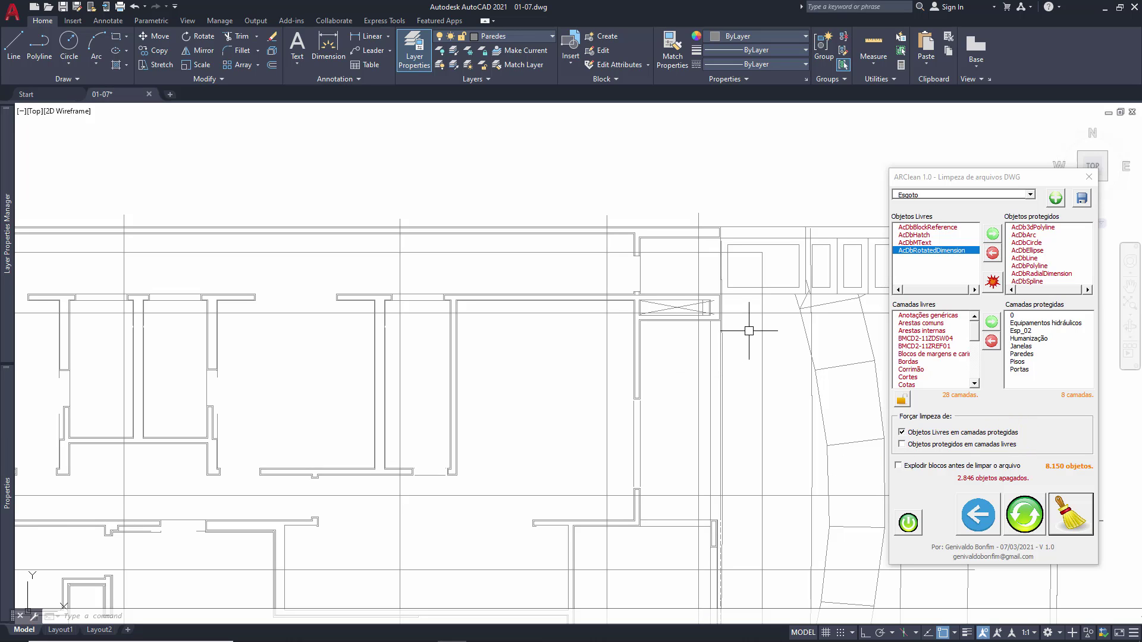
pyautogui.click(605, 334)
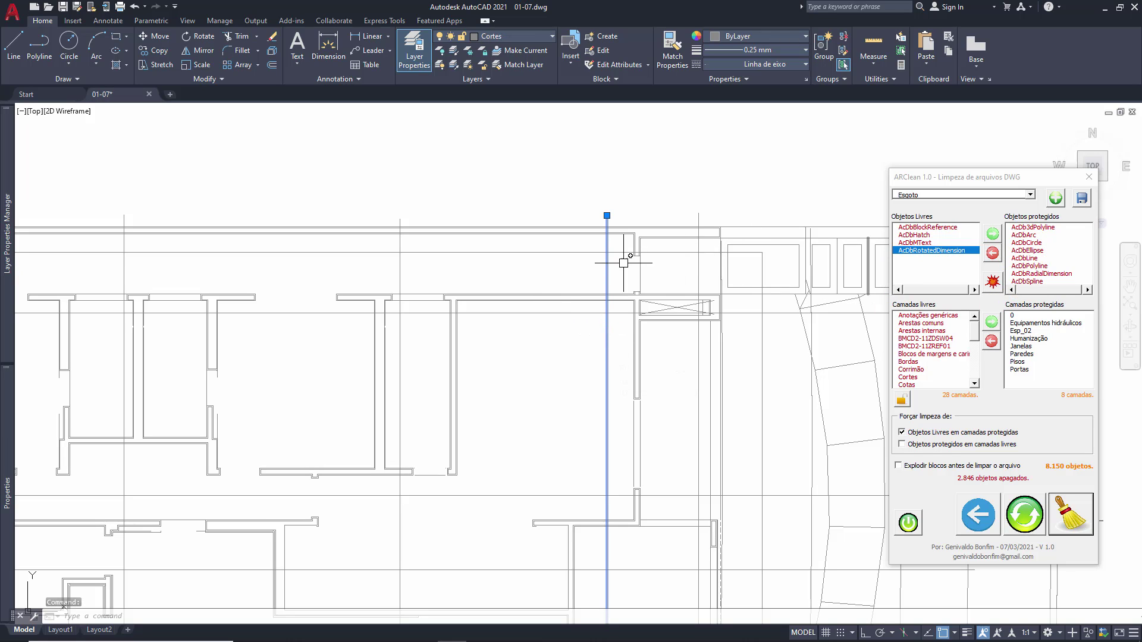
pyautogui.click(1036, 260)
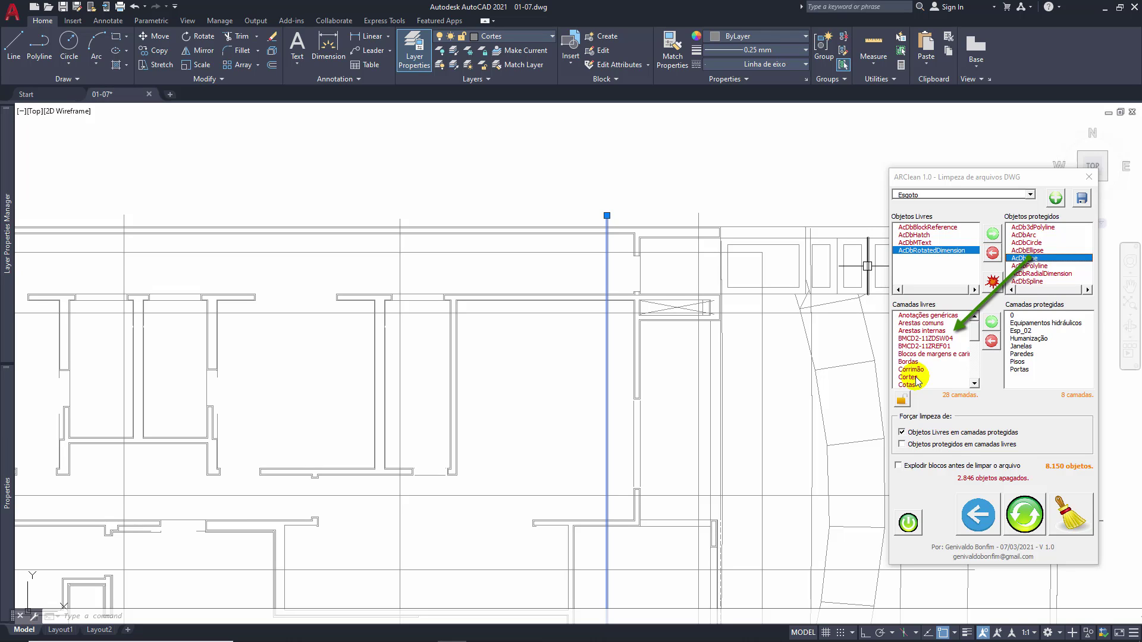
# Also force the cleaning of Objetos protegidos em camadas livres, undo the last cleaning, and clean the drawing again
pyautogui.click(901, 445)
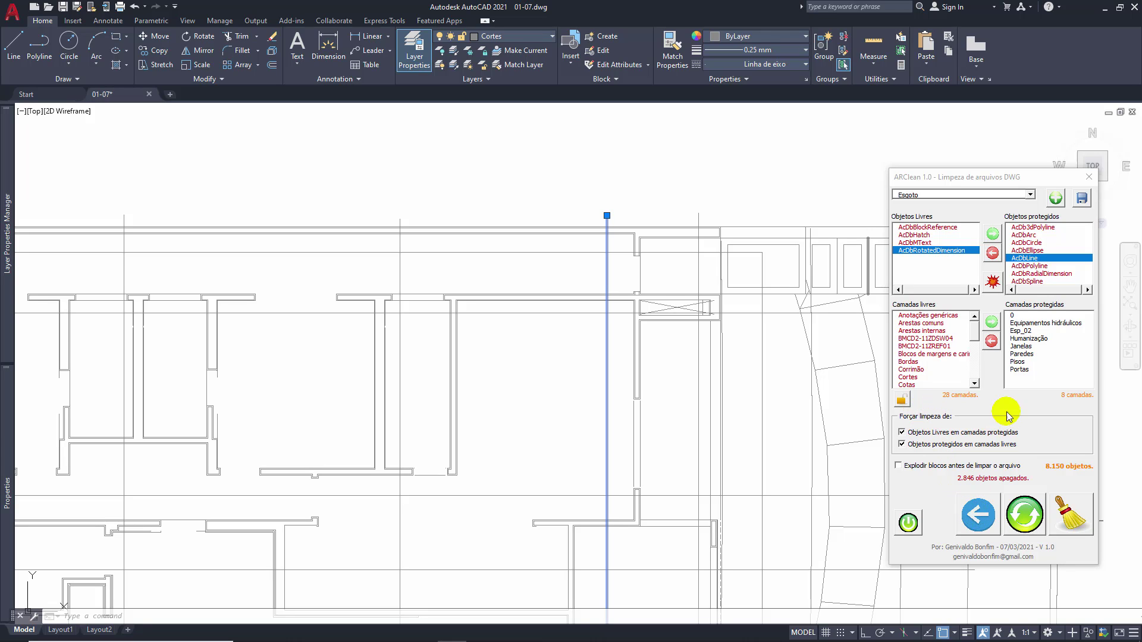
pyautogui.click(990, 504)
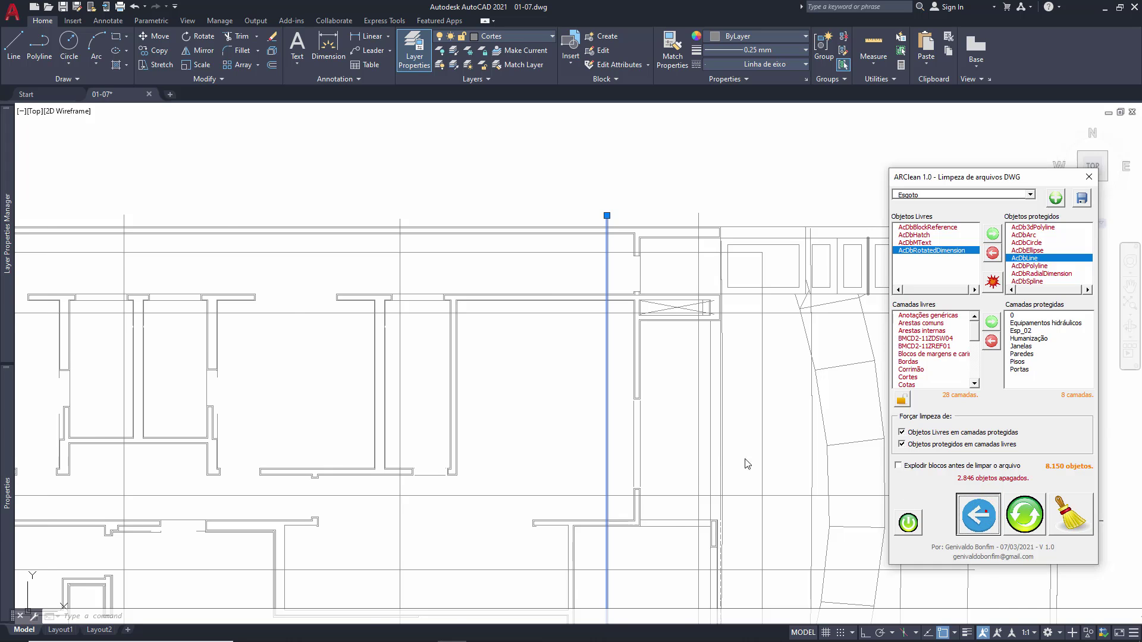
pyautogui.click(1068, 519)
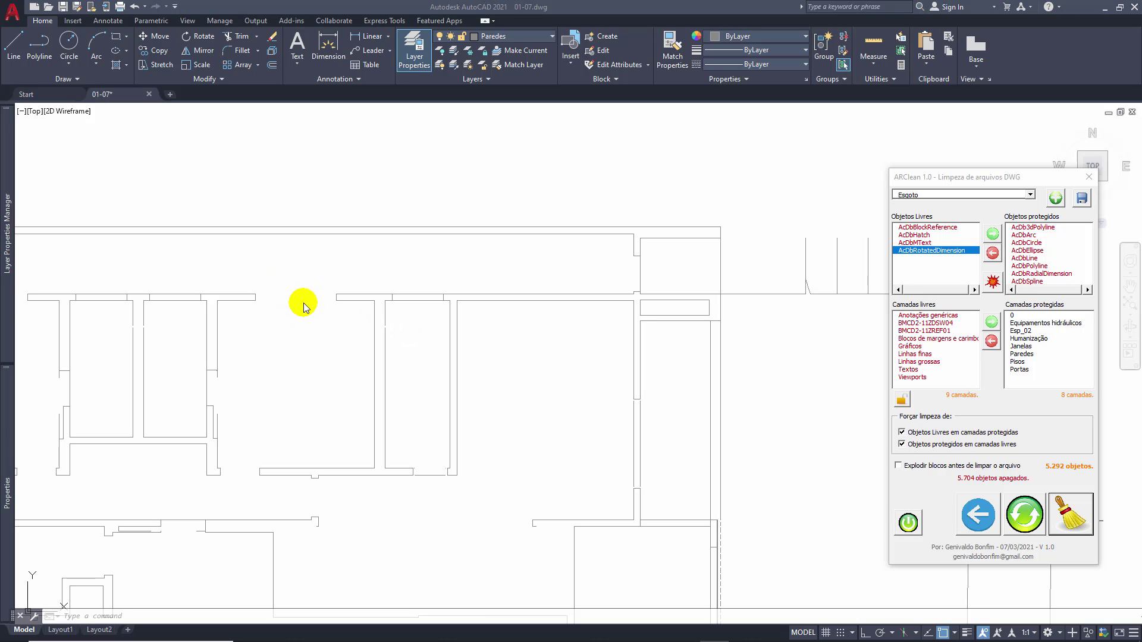
# Compare the protected Janelas layer with the free AcDbBlockReference type and undo the cleaning
pyautogui.click(1021, 347)
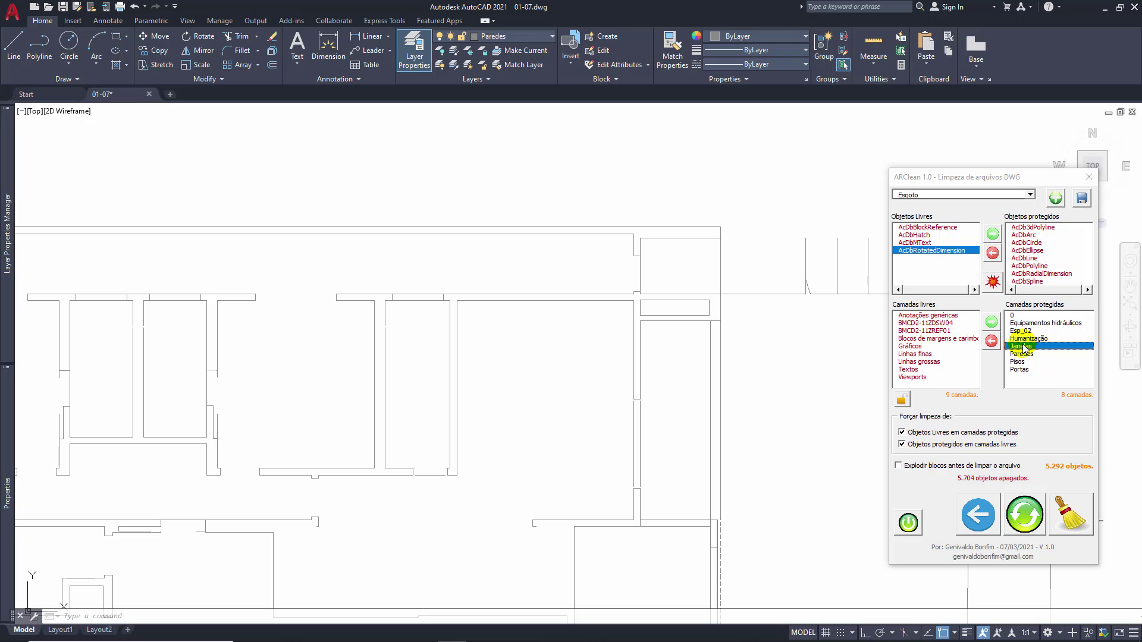
pyautogui.click(925, 227)
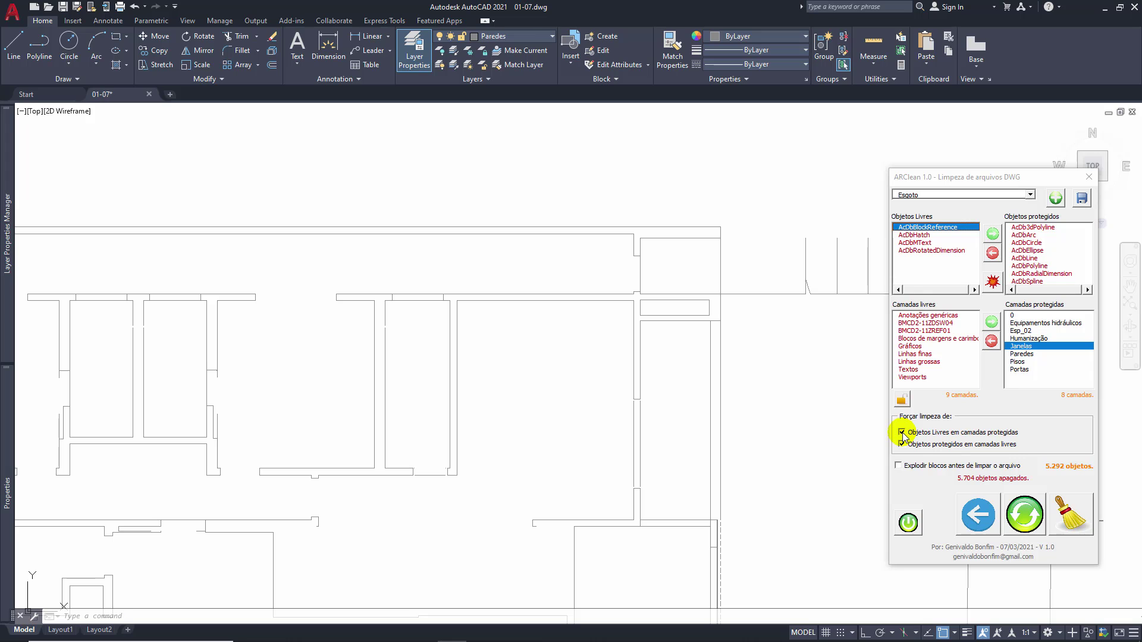
pyautogui.click(975, 515)
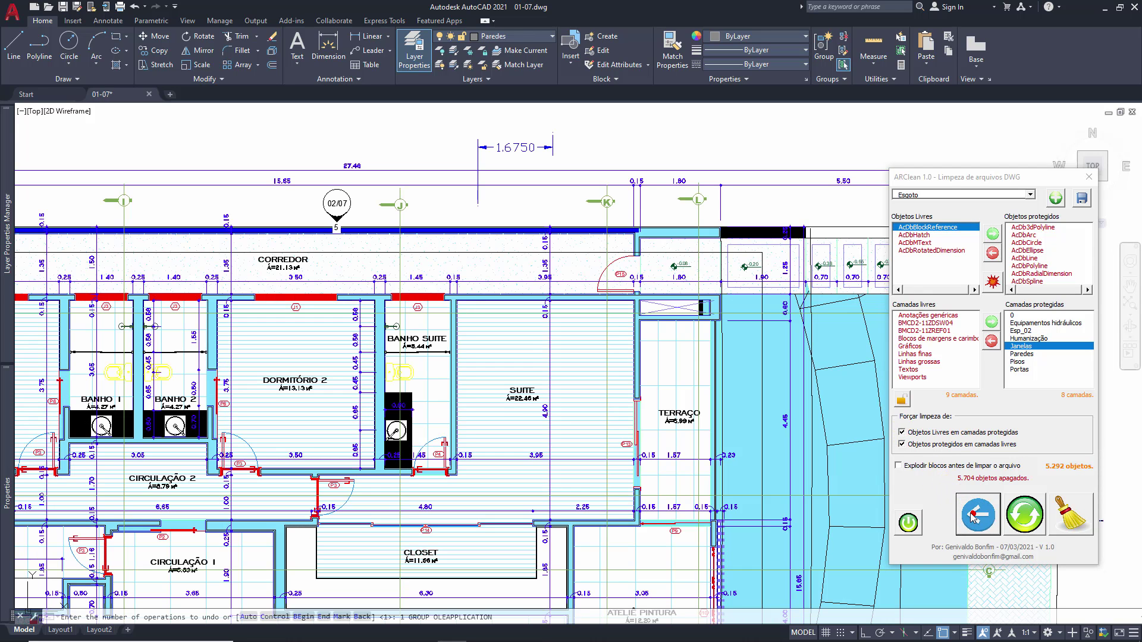
# Clean the drawing with Objetos Livres em camadas protegidas turned off, and undo the cleaning
pyautogui.click(901, 432)
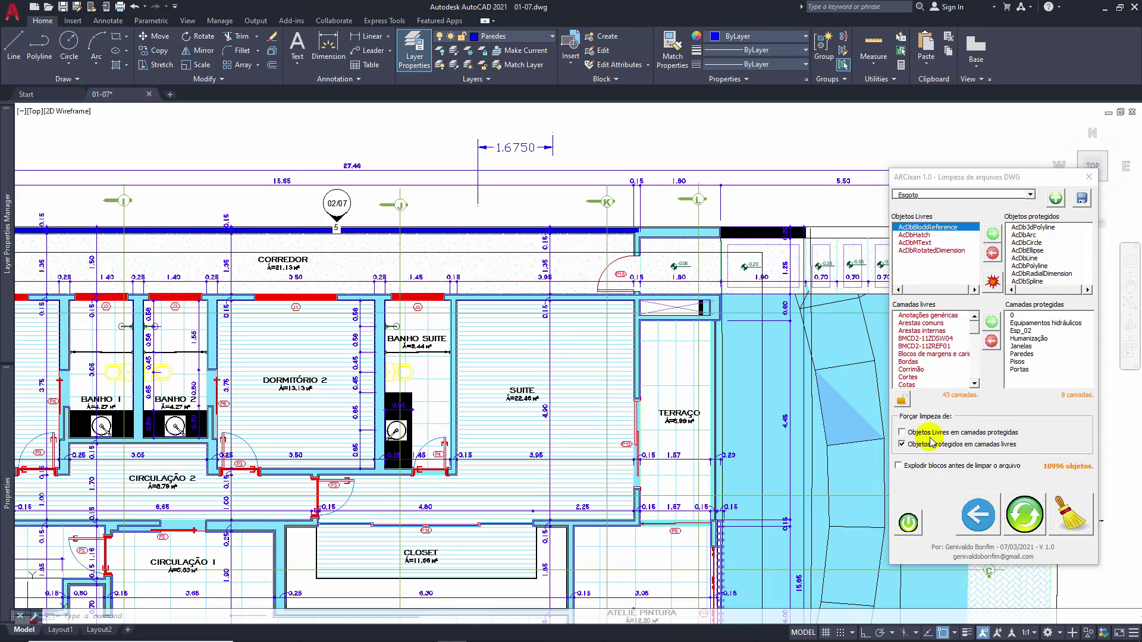
pyautogui.click(1077, 521)
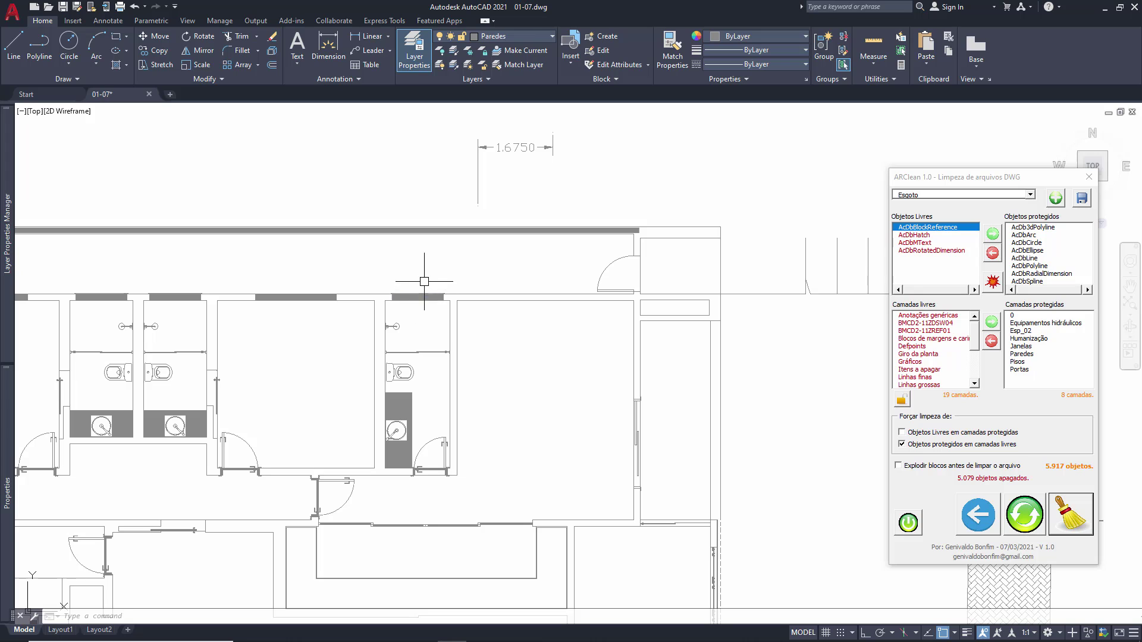
pyautogui.click(978, 515)
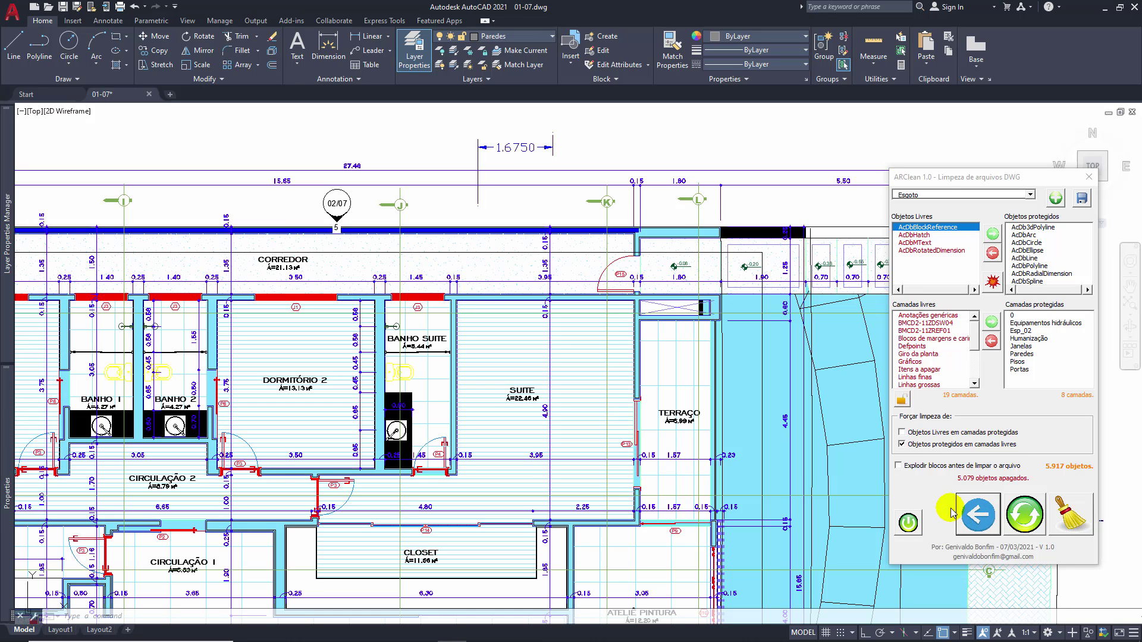
# Re-enable Objetos Livres em camadas protegidas, clean the drawing with both forced options, and undo the cleaning
pyautogui.click(902, 432)
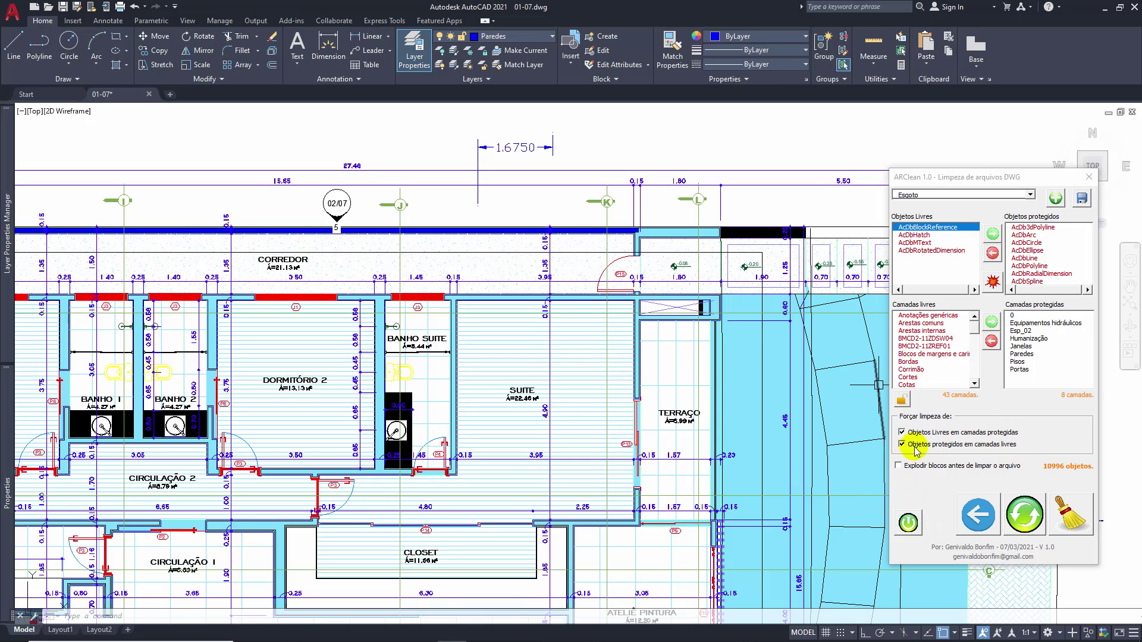
pyautogui.click(1070, 514)
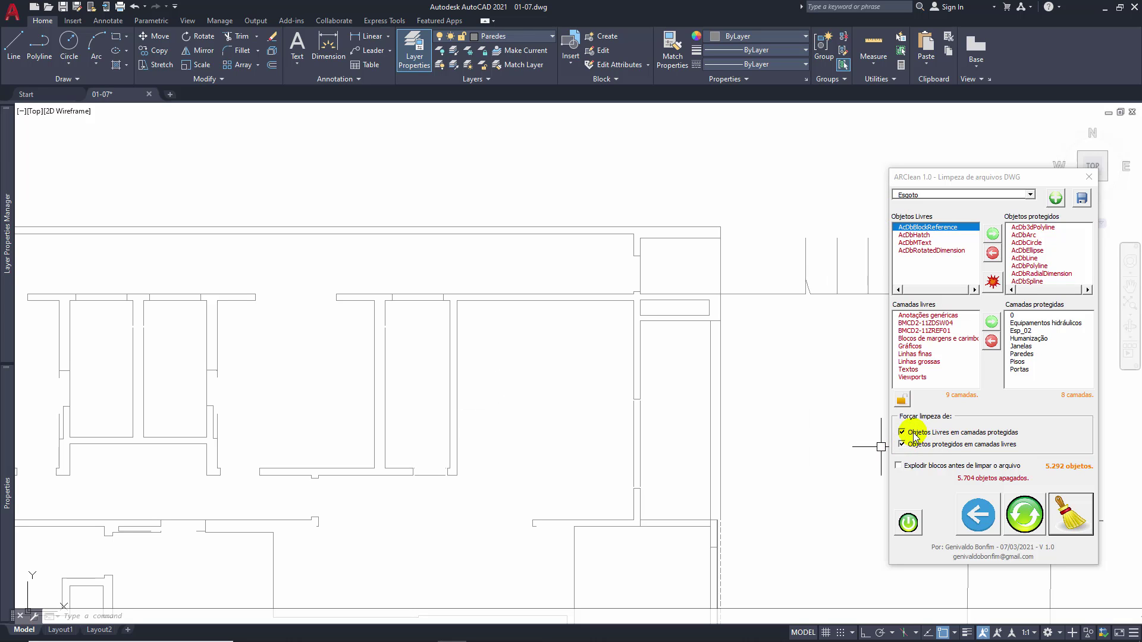
pyautogui.click(978, 515)
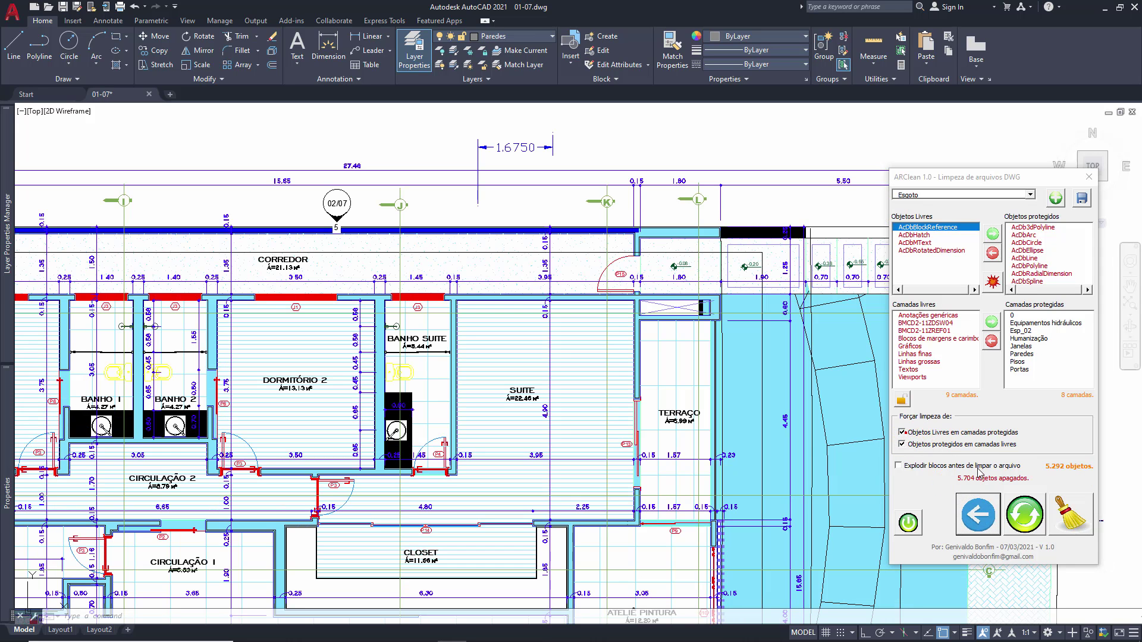
# Clean again without forcing free objects on protected layers, and check the remaining window, countertop and toilet blocks by selecting them
pyautogui.click(1068, 515)
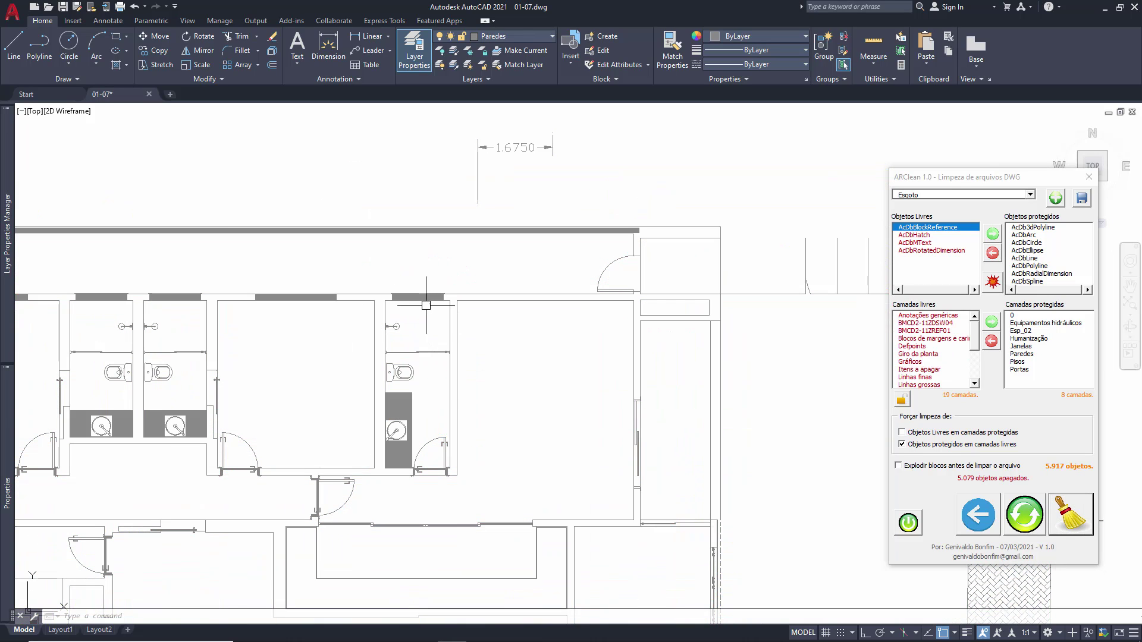
pyautogui.click(423, 298)
pyautogui.click(410, 399)
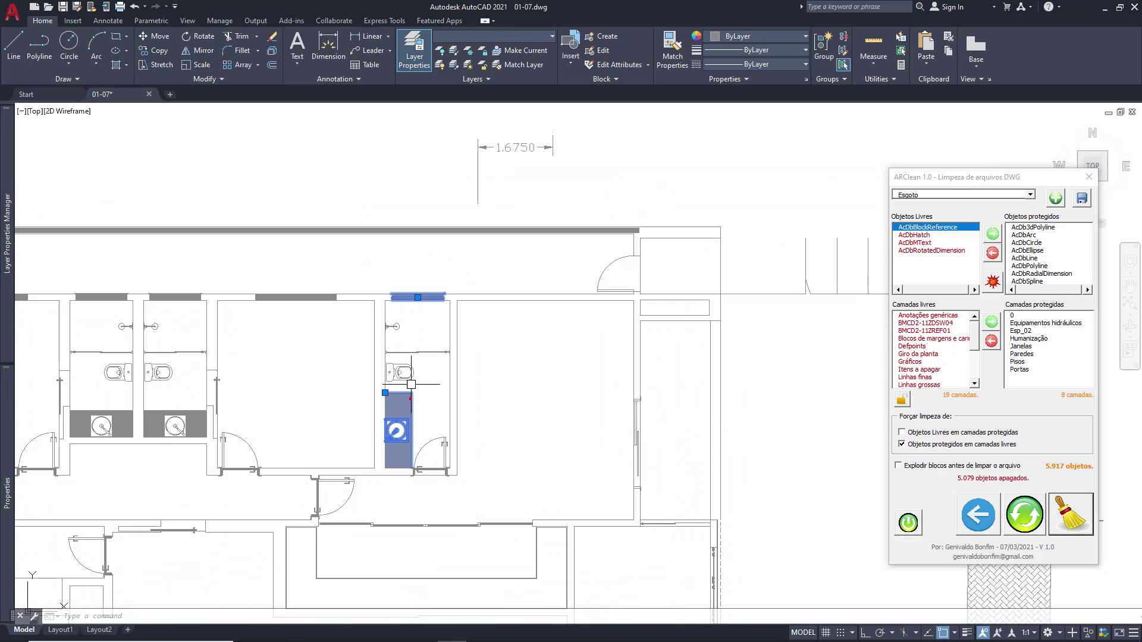
pyautogui.click(402, 372)
pyautogui.click(157, 423)
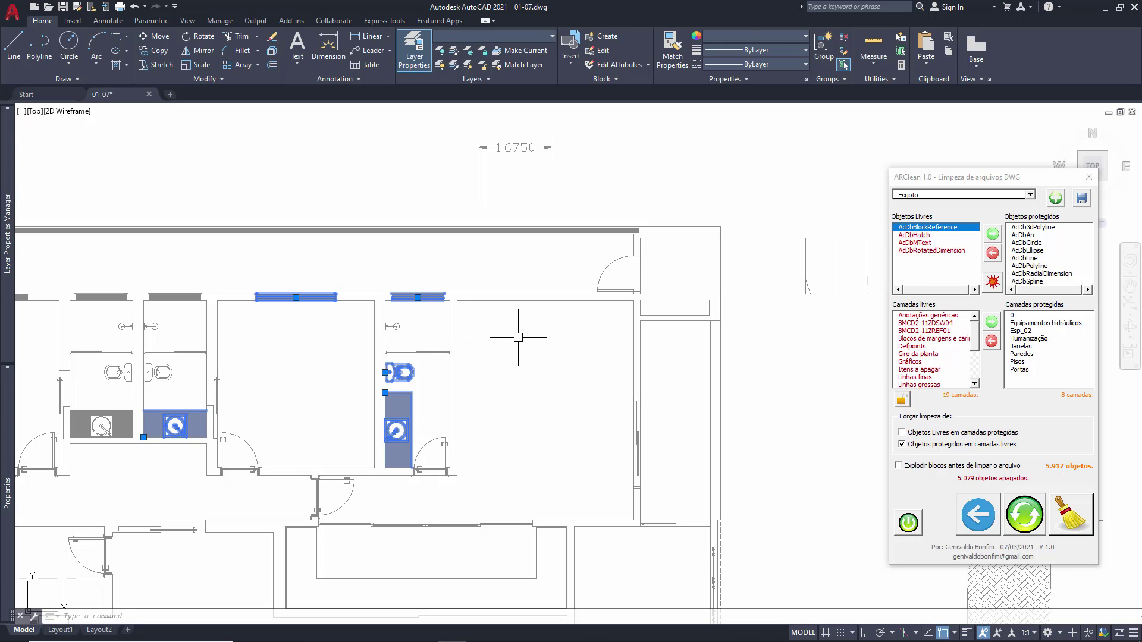
pyautogui.press('Escape')
# Examine the remaining washbasin, laundry sink and kitchen fixture blocks across the cleaned floor plan
pyautogui.scroll(-5, 518, 337)
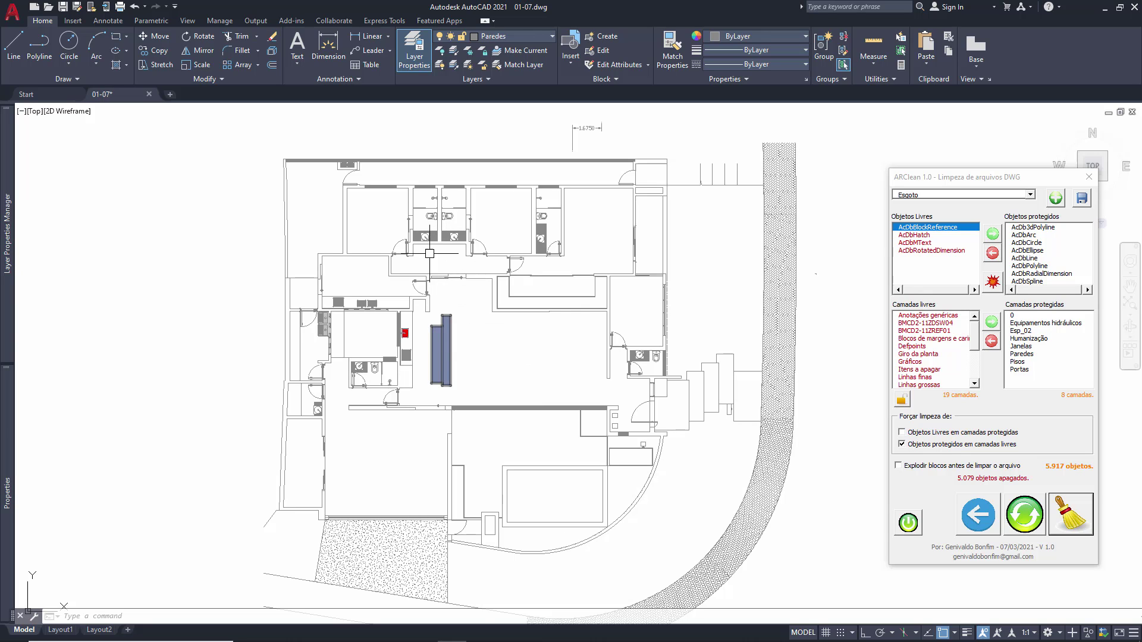
pyautogui.scroll(6, 432, 238)
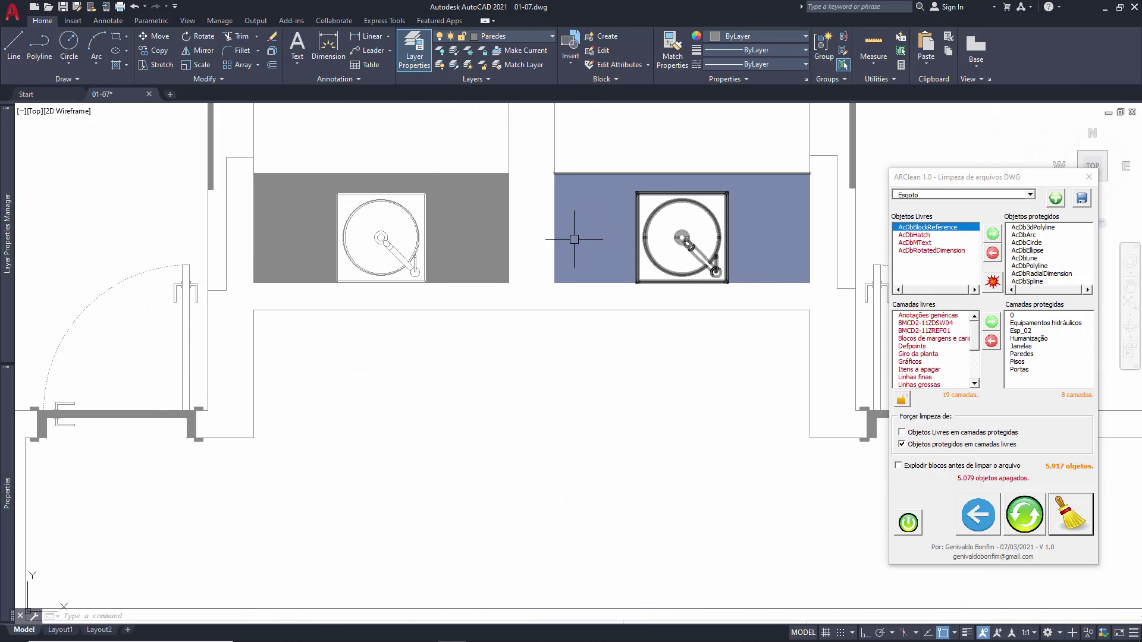
pyautogui.scroll(-5, 573, 237)
pyautogui.scroll(5, 354, 316)
pyautogui.scroll(2, 354, 317)
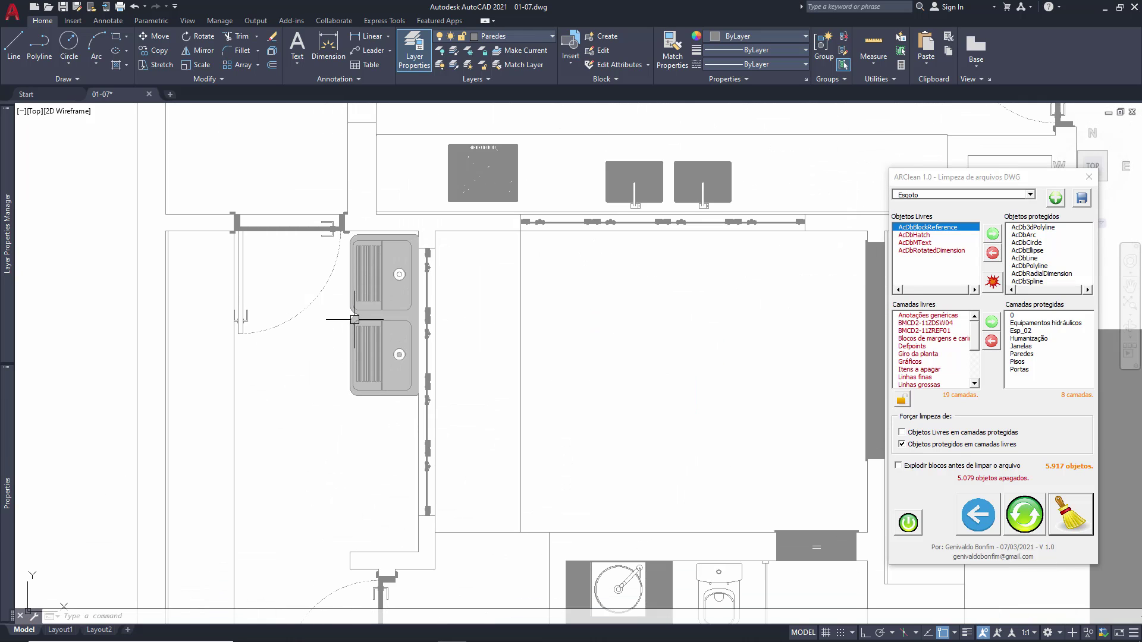
pyautogui.scroll(2, 391, 298)
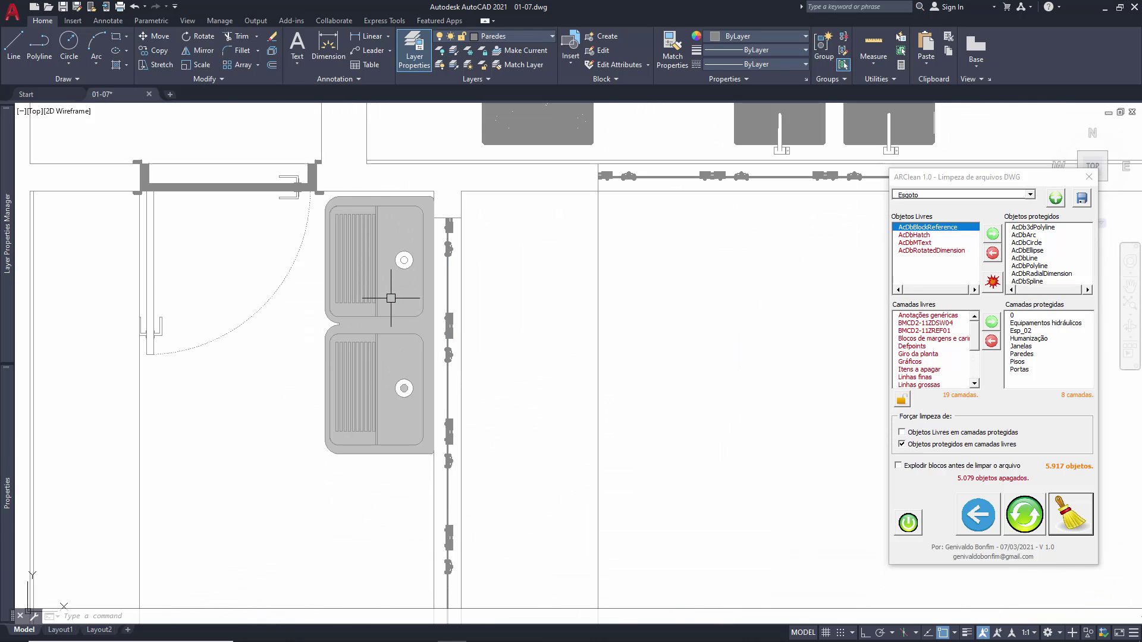
pyautogui.click(390, 297)
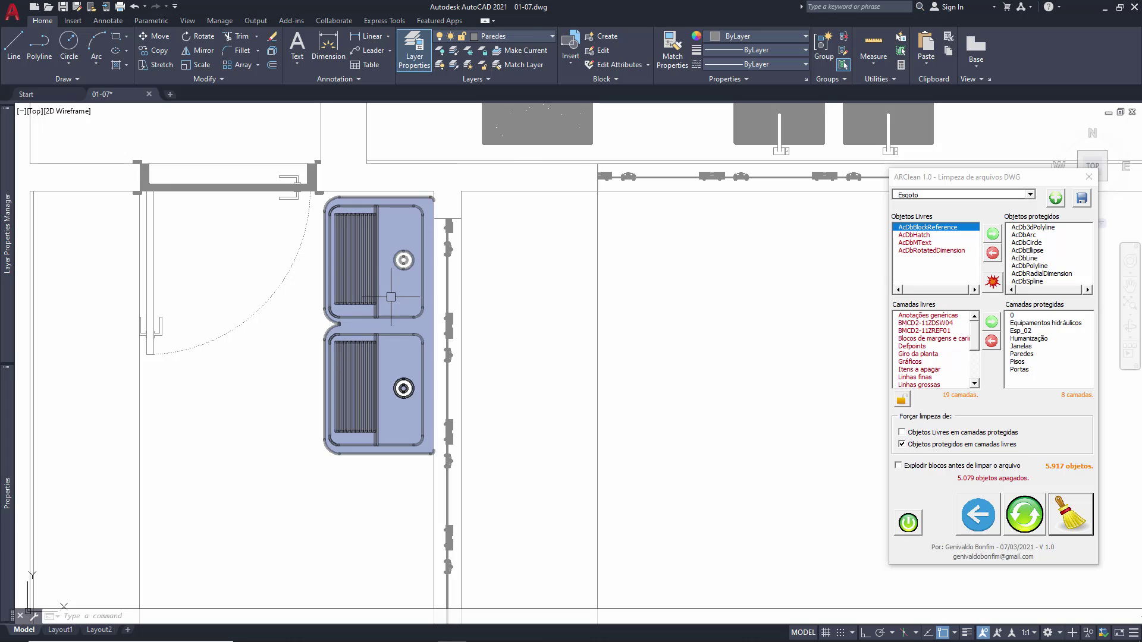
pyautogui.scroll(2, 396, 306)
pyautogui.scroll(-6, 396, 306)
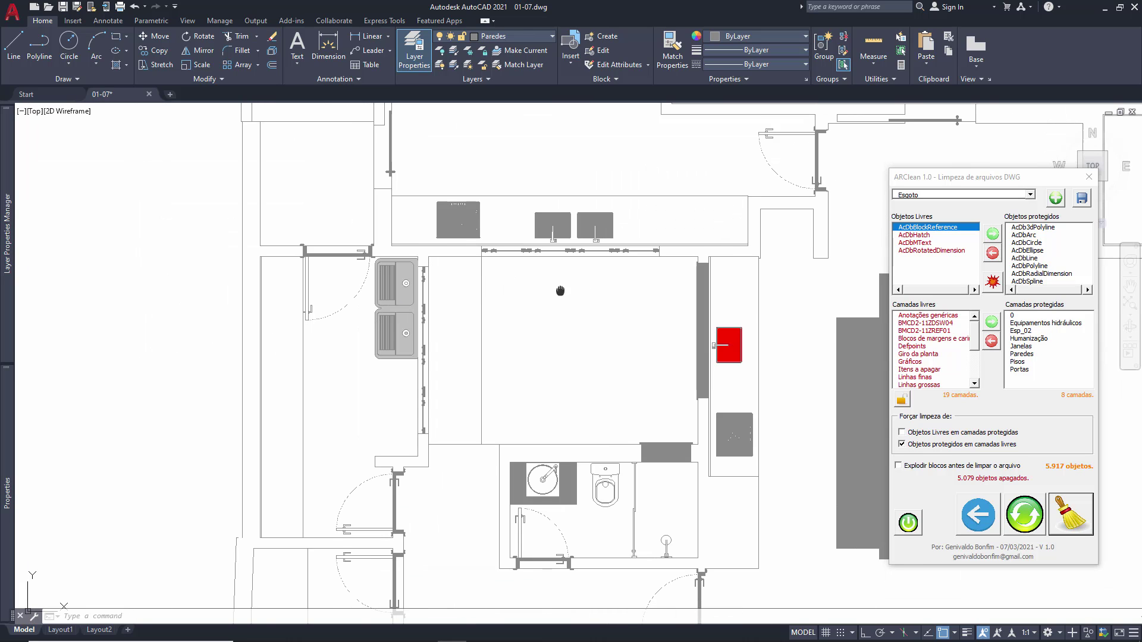
pyautogui.moveTo(561, 291); pyautogui.dragTo(480, 289, button='middle')
pyautogui.moveTo(563, 332); pyautogui.dragTo(513, 313, button='middle')
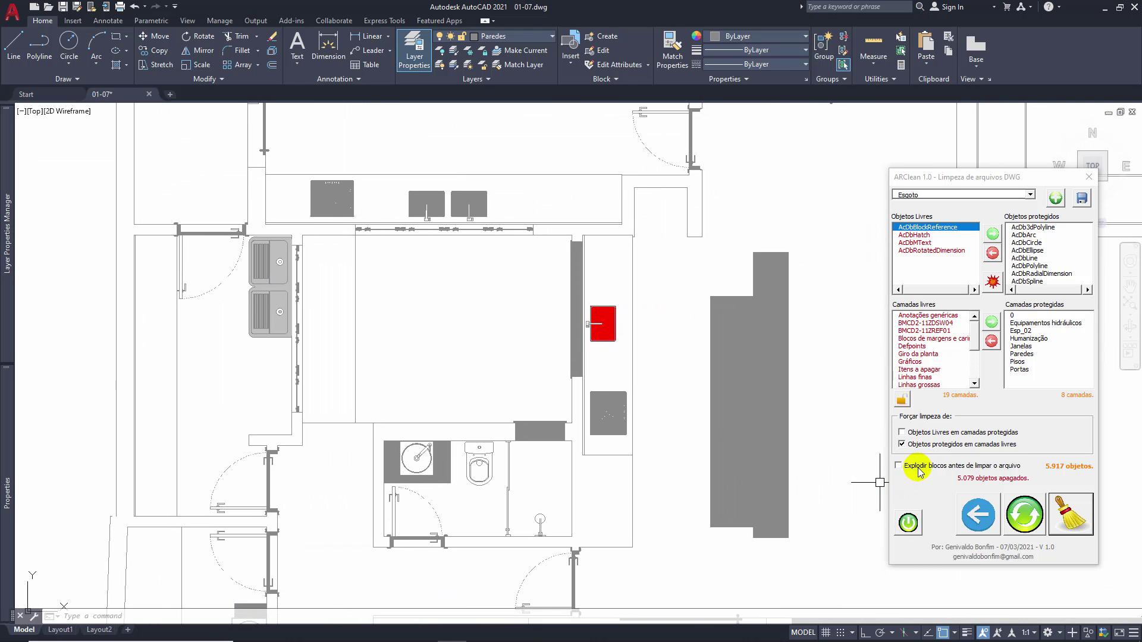
# Enable Objetos Livres em camadas protegidas and Explodir blocos antes de limpar o arquivo, and compare the protected AcDbLine type with the Janelas layer
pyautogui.click(901, 433)
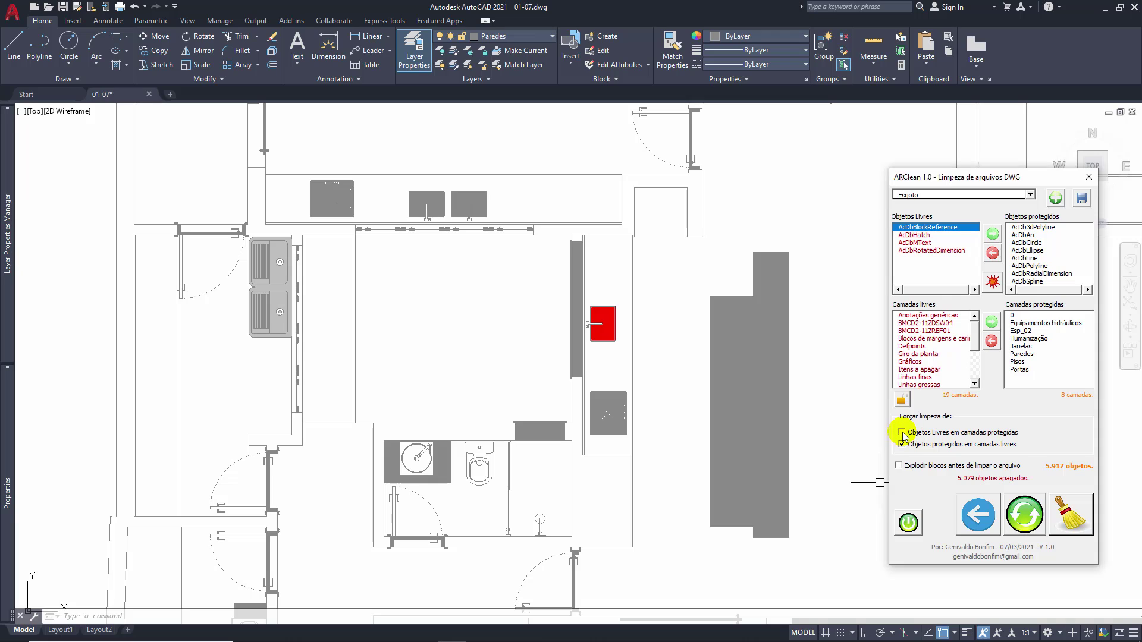
pyautogui.click(899, 467)
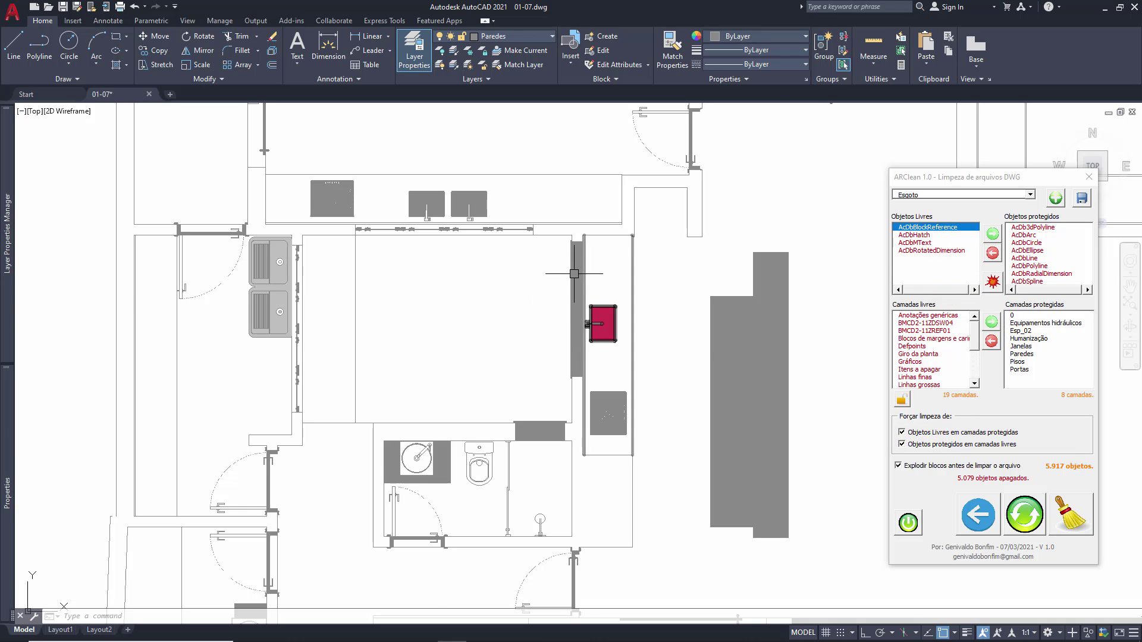
pyautogui.scroll(2, 570, 274)
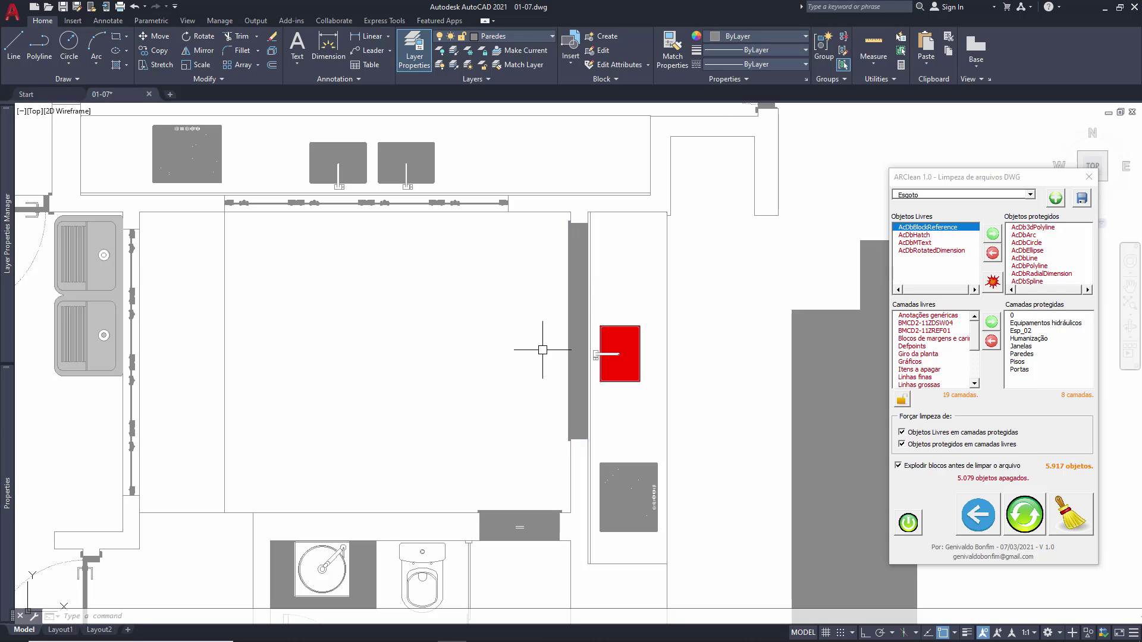
pyautogui.scroll(2, 574, 297)
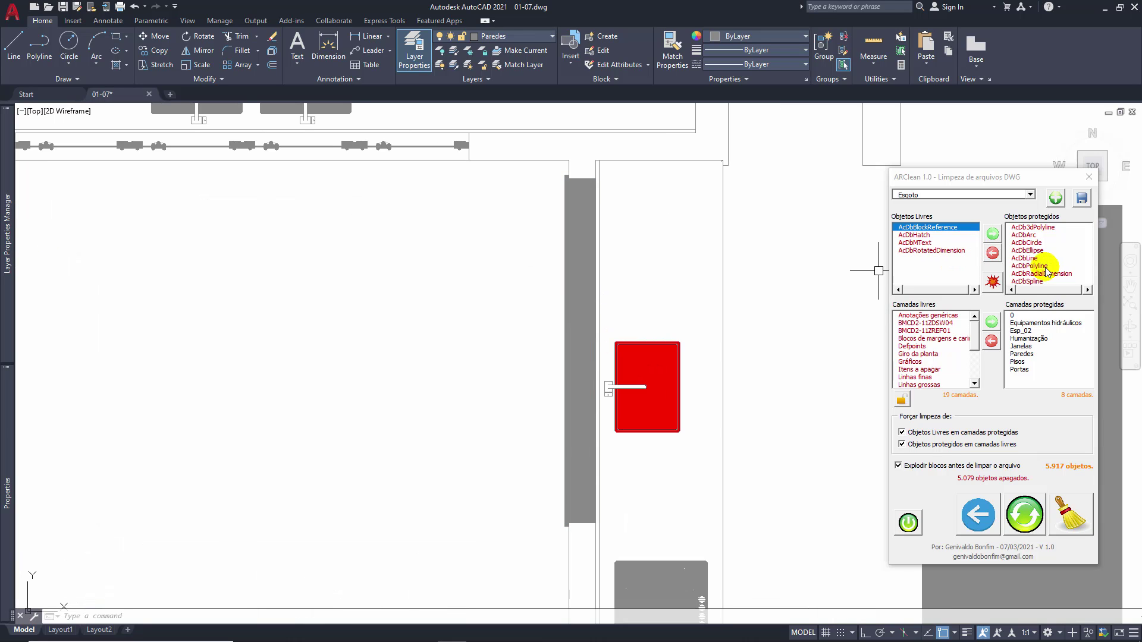
pyautogui.click(1029, 259)
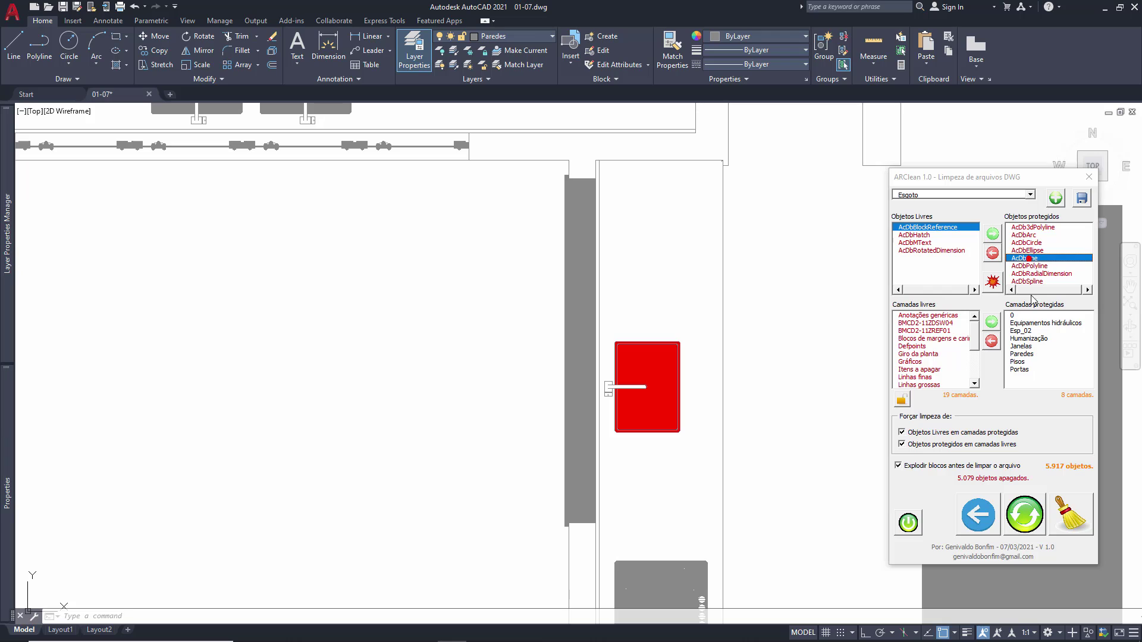
pyautogui.click(1030, 346)
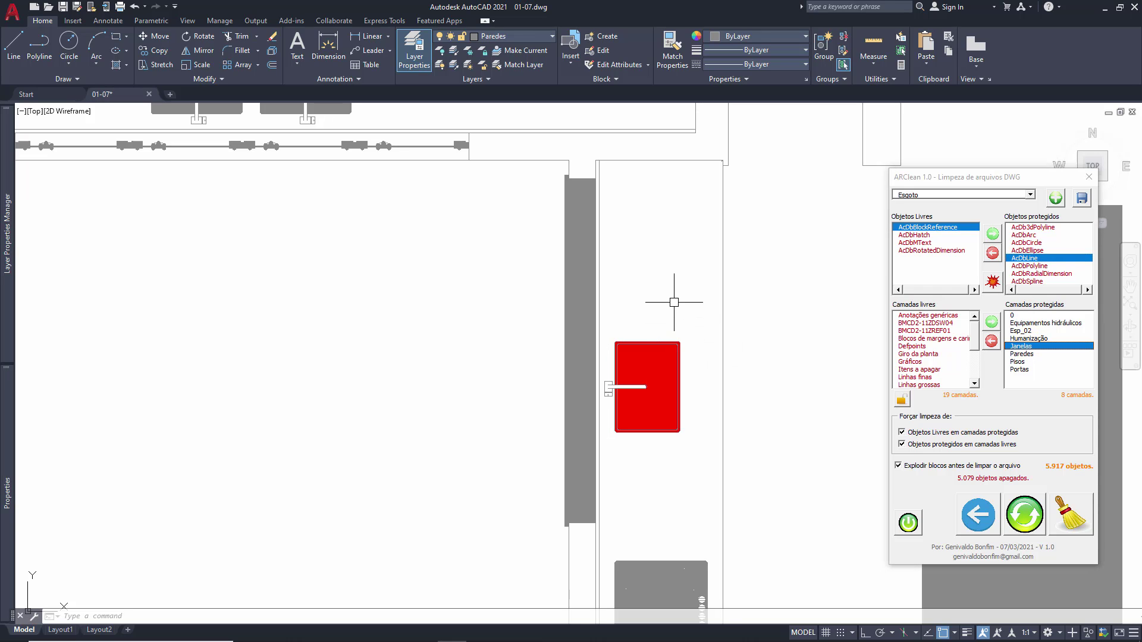
# Undo the last cleaning and clean the full drawing with blocks exploded first and both forced options enabled
pyautogui.scroll(-6, 673, 301)
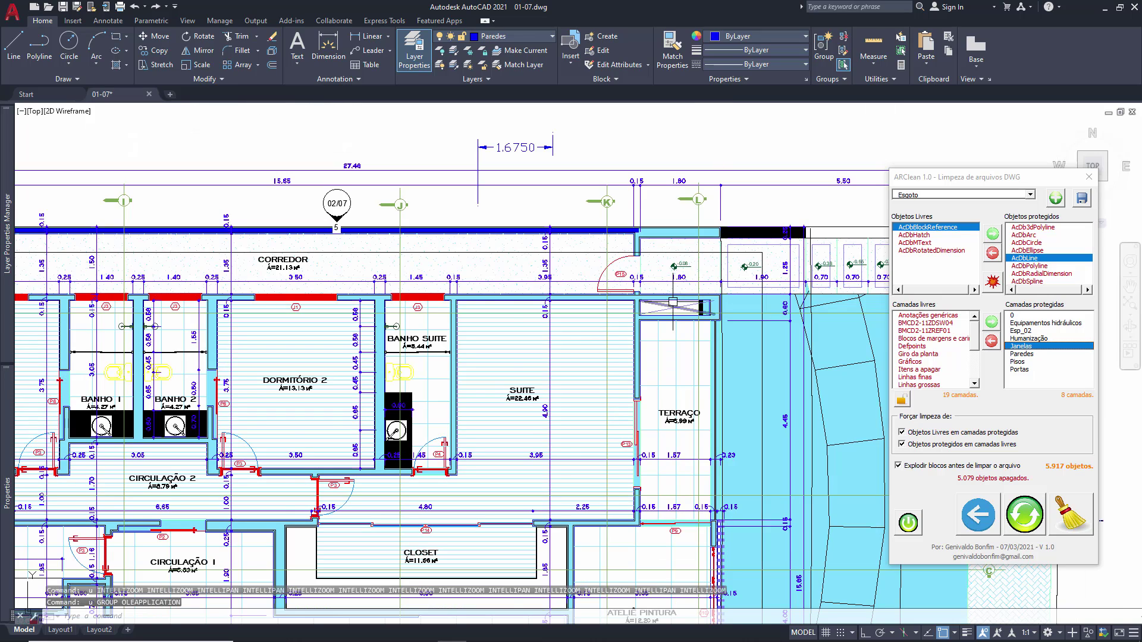
pyautogui.scroll(-4, 673, 302)
pyautogui.moveTo(647, 327)
pyautogui.mouseDown(button='middle')
pyautogui.moveTo(636, 302)
pyautogui.moveTo(644, 240)
pyautogui.mouseUp(button='middle')
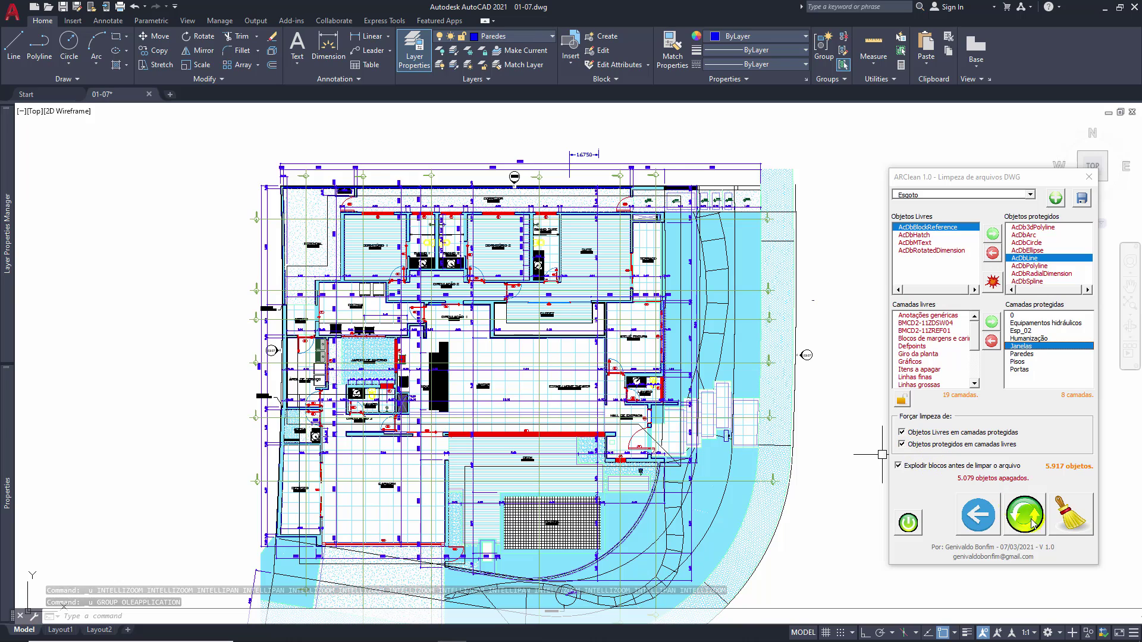
pyautogui.click(1078, 519)
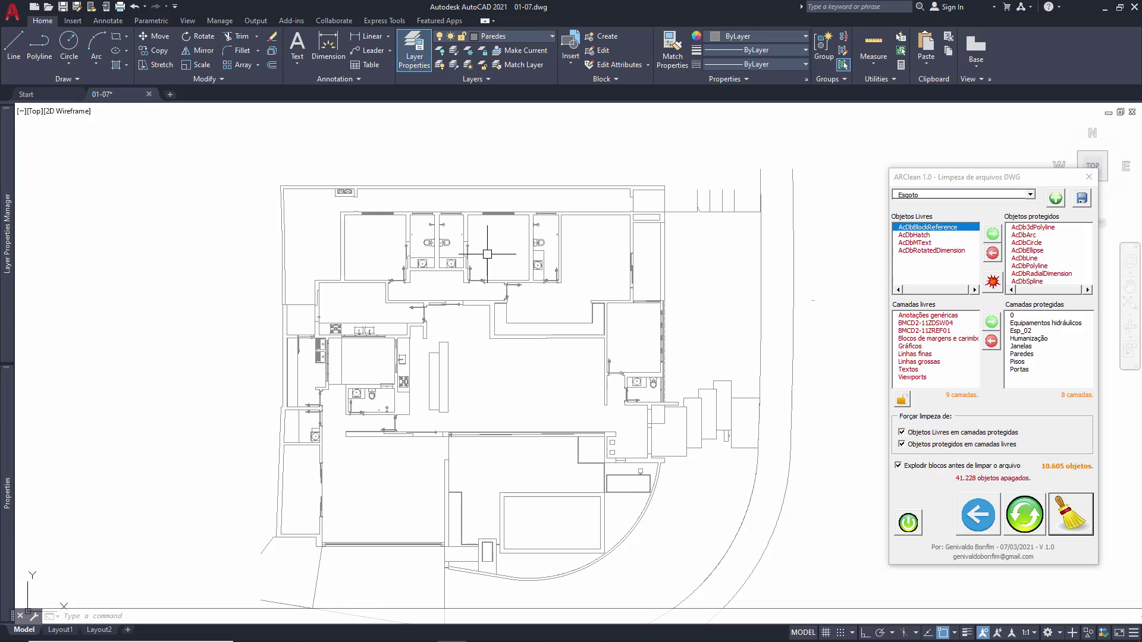
# Inspect the separate lines of the exploded suite-bathroom toilet, and review the whole cleaned floor plan
pyautogui.scroll(10, 535, 247)
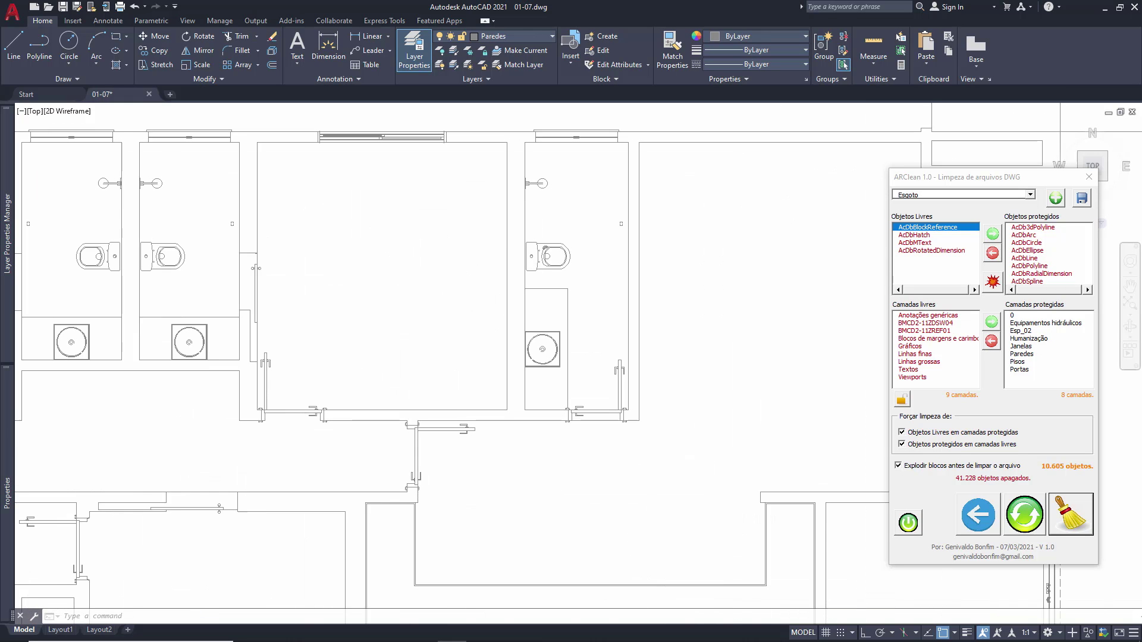
pyautogui.click(549, 239)
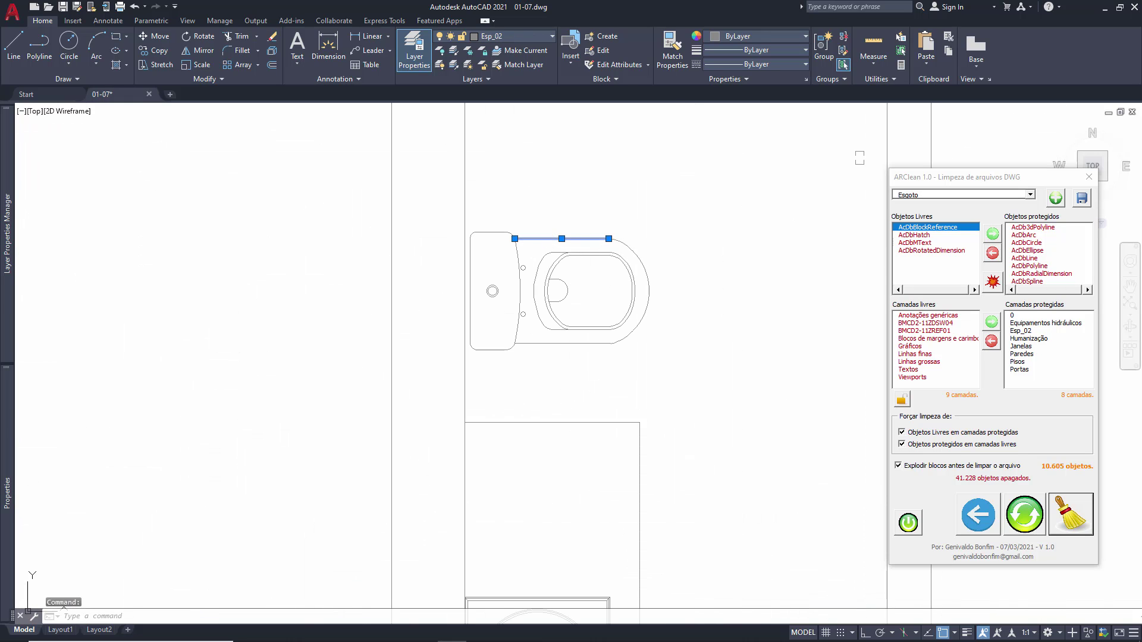
pyautogui.click(624, 245)
pyautogui.click(617, 240)
pyautogui.press('Escape')
pyautogui.click(523, 257)
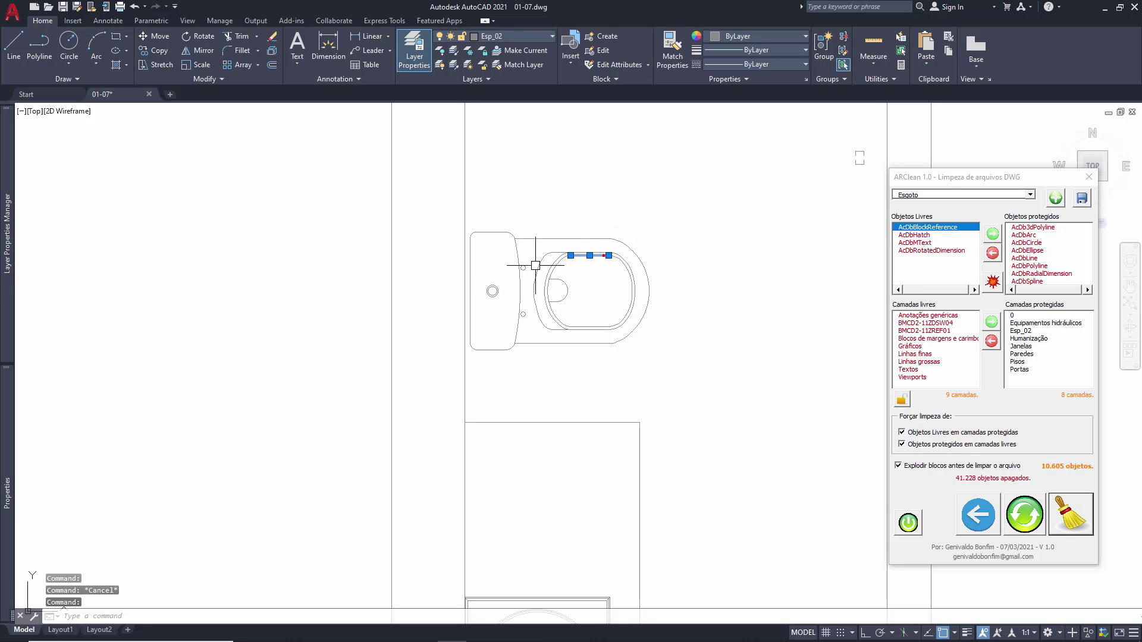
pyautogui.press('Escape')
pyautogui.scroll(-10, 575, 271)
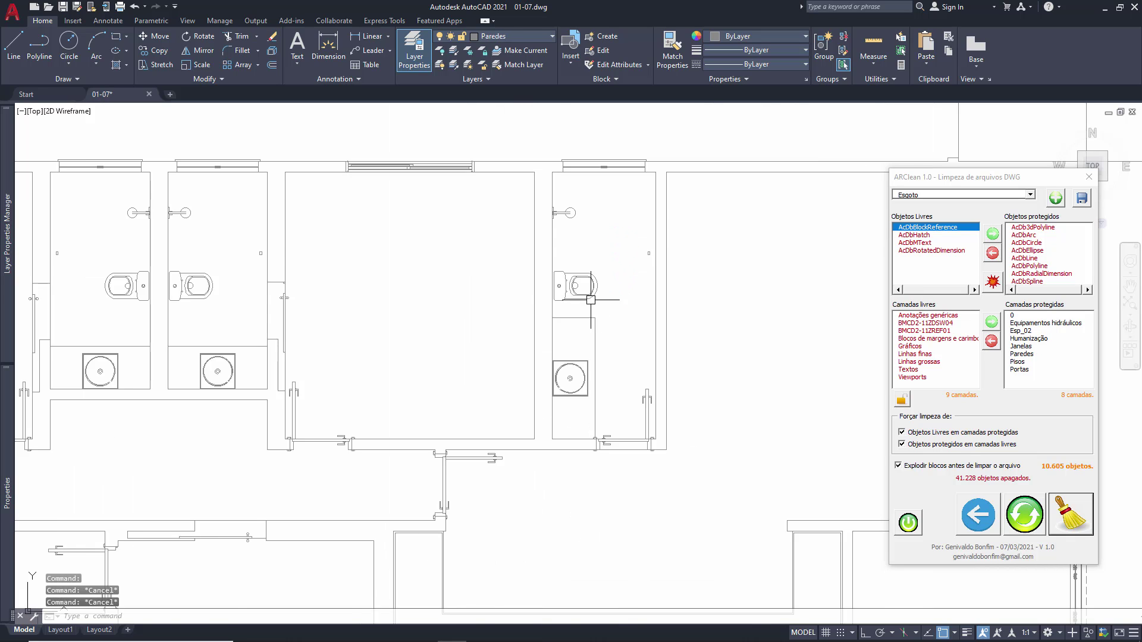
pyautogui.scroll(-3, 557, 265)
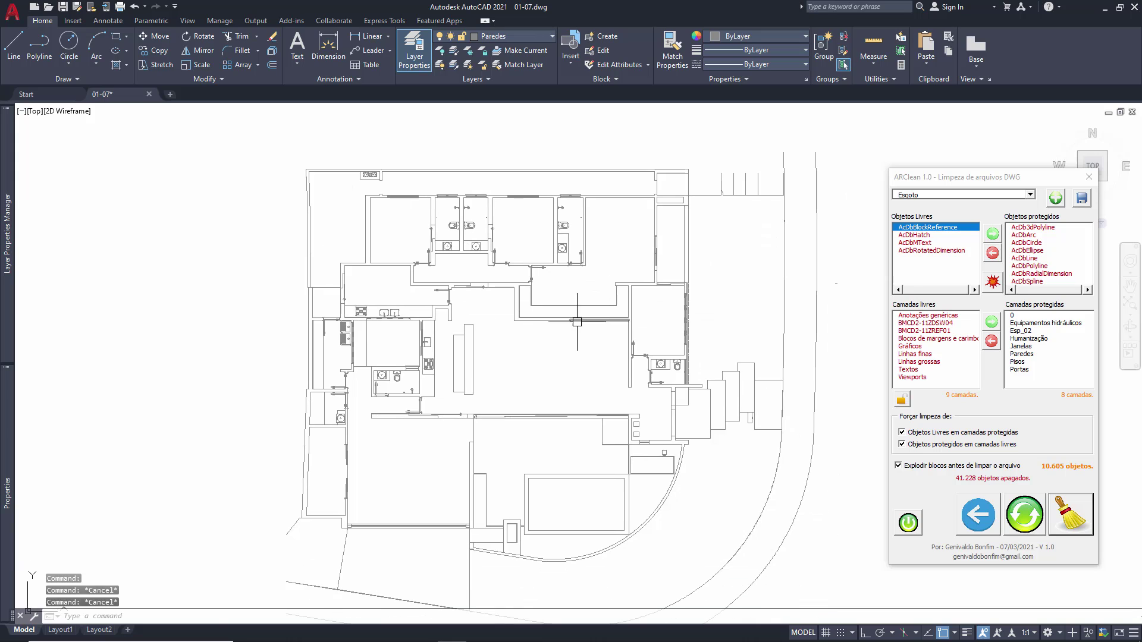
pyautogui.scroll(3, 558, 289)
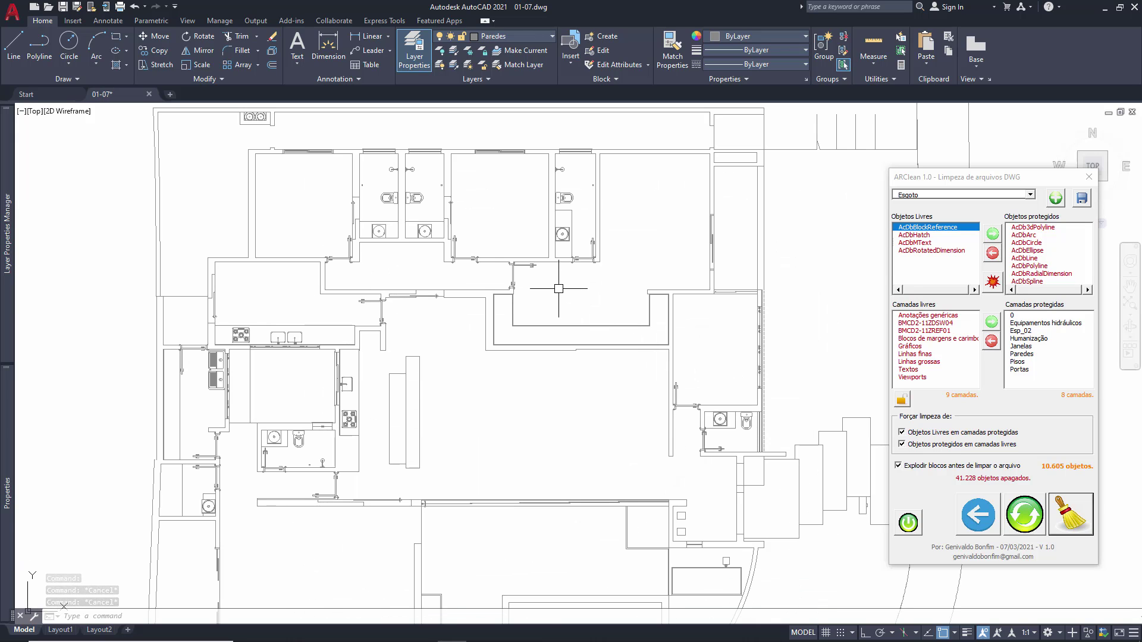
# Undo the last Esgoto cleaning to restore the full drawing 01-07
pyautogui.click(922, 235)
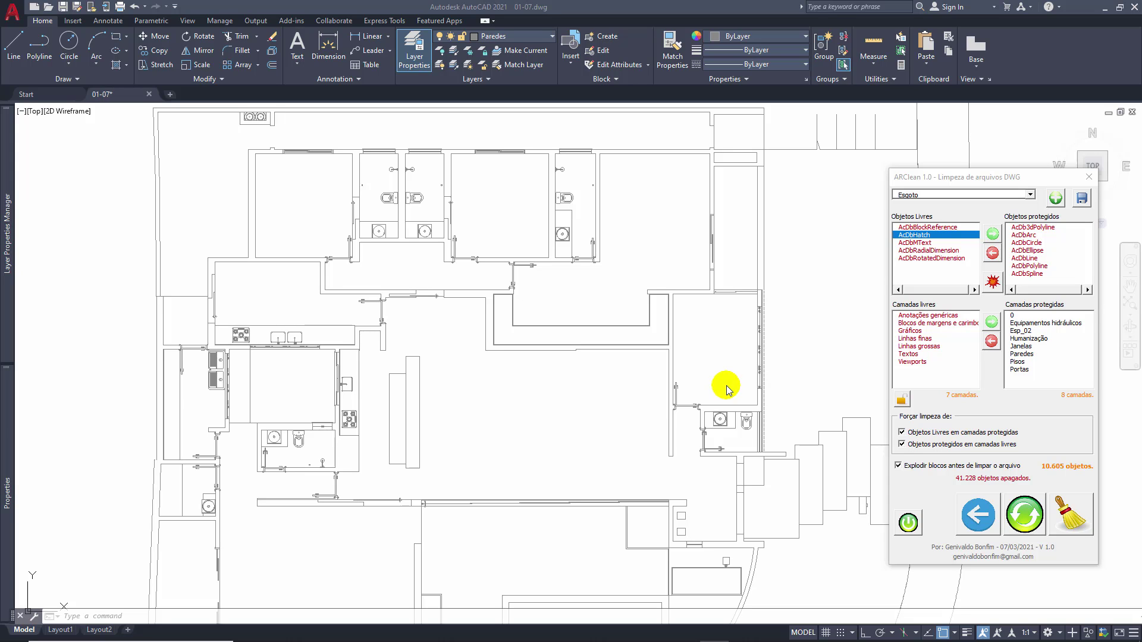
pyautogui.moveTo(6, 247)
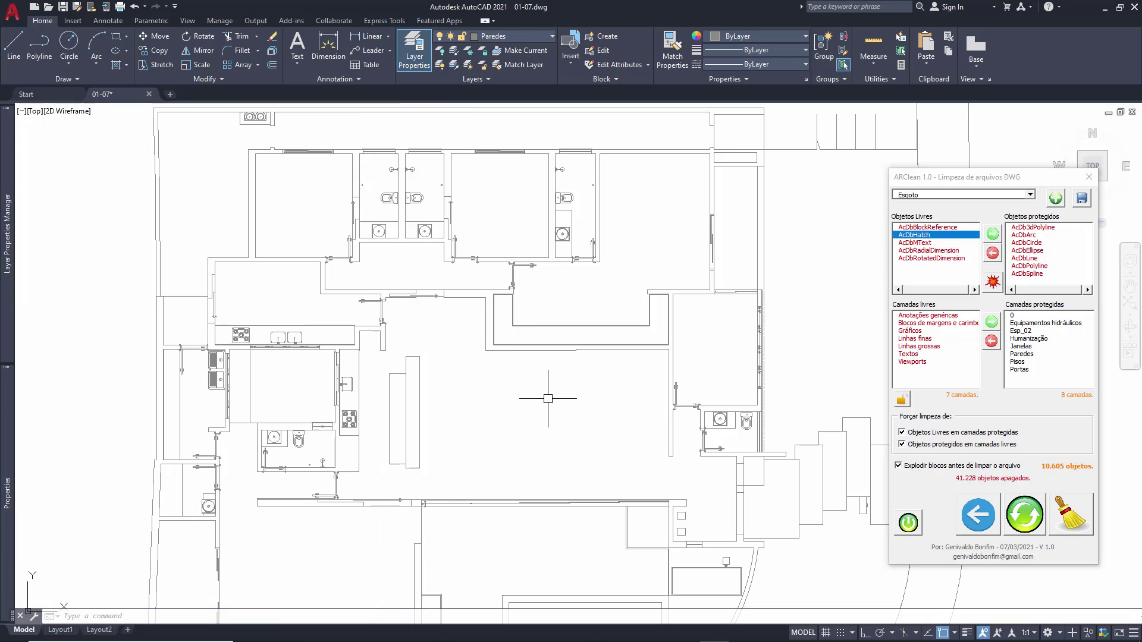
pyautogui.scroll(-4, 543, 392)
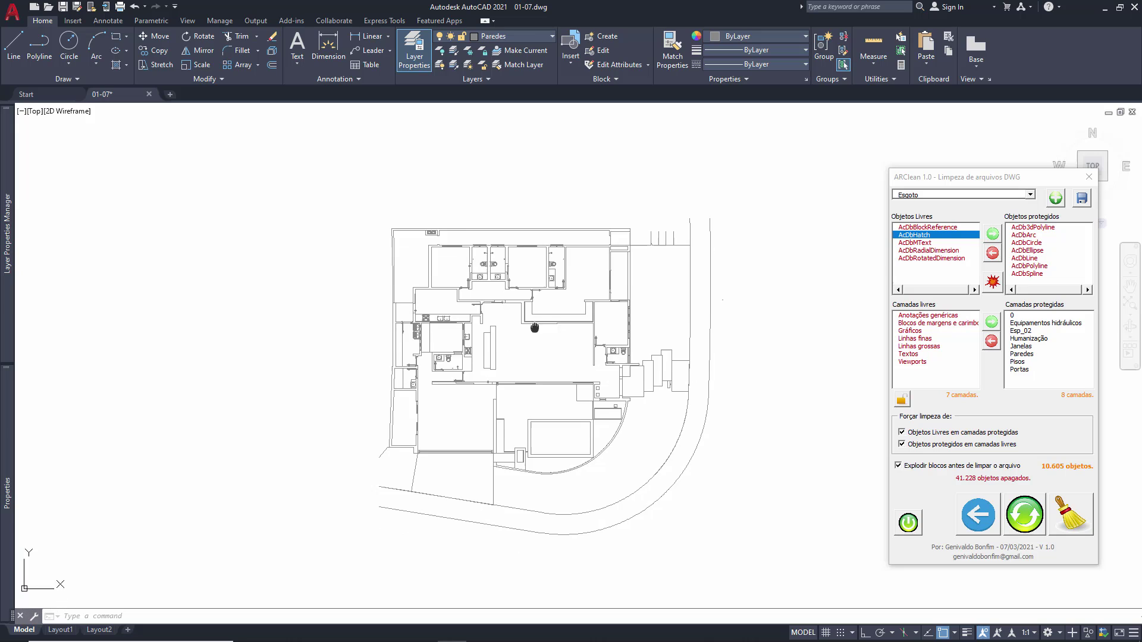
pyautogui.hotkey('ctrl', 'z')
pyautogui.hotkey('ctrl', 'z')
pyautogui.hotkey('ctrl', 'z')
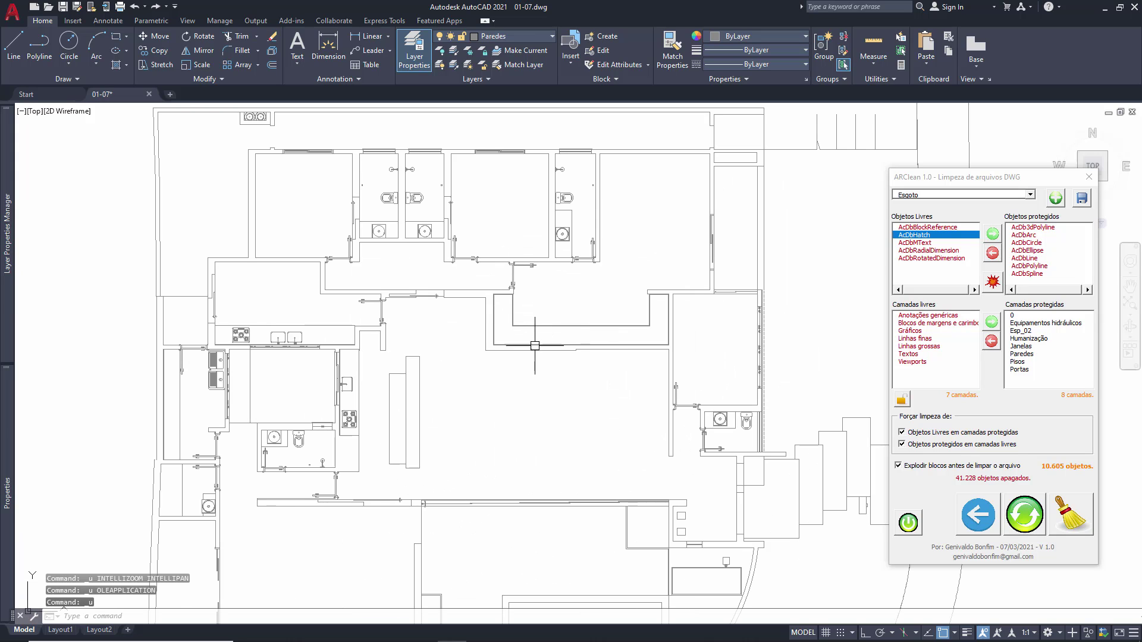
pyautogui.hotkey('ctrl', 'z')
pyautogui.hotkey('ctrl', 'z')
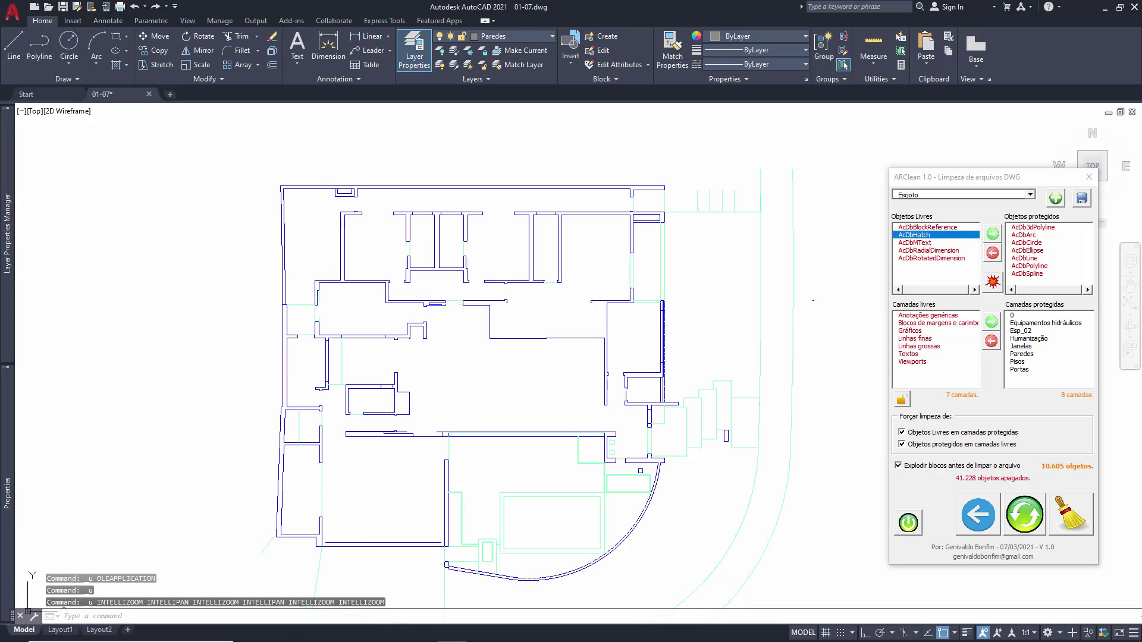
# Examine the restored hatches, dimensions and room labels around Corredor, Dormitório 2, Banho Suite and Suite
pyautogui.scroll(6, 556, 221)
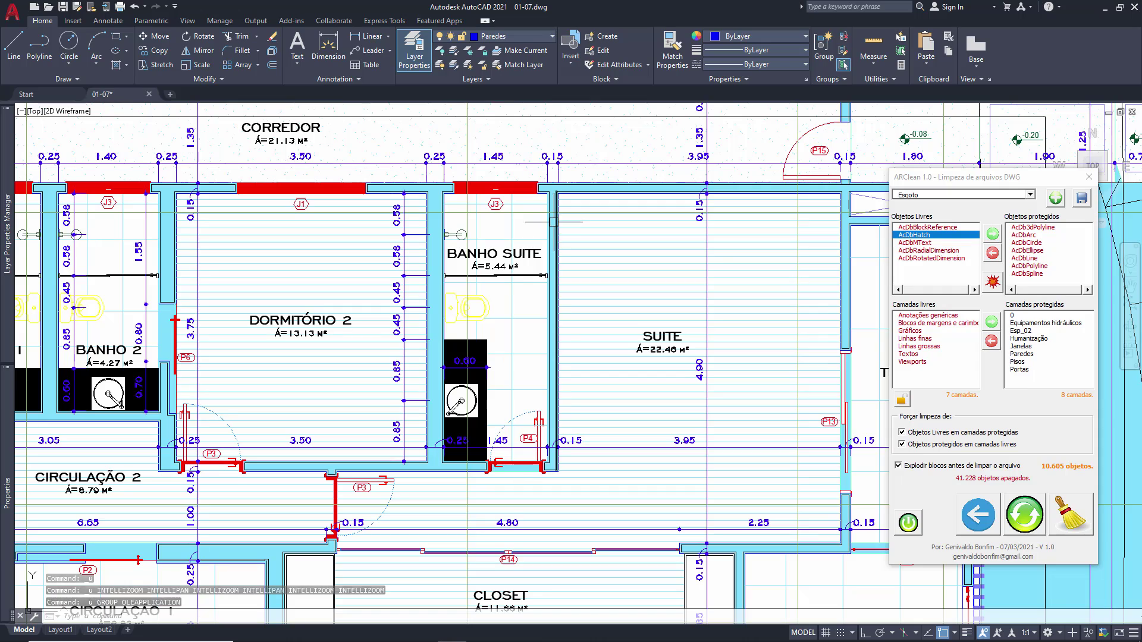
pyautogui.scroll(-2, 533, 250)
pyautogui.moveTo(510, 260); pyautogui.dragTo(524, 304, button='middle')
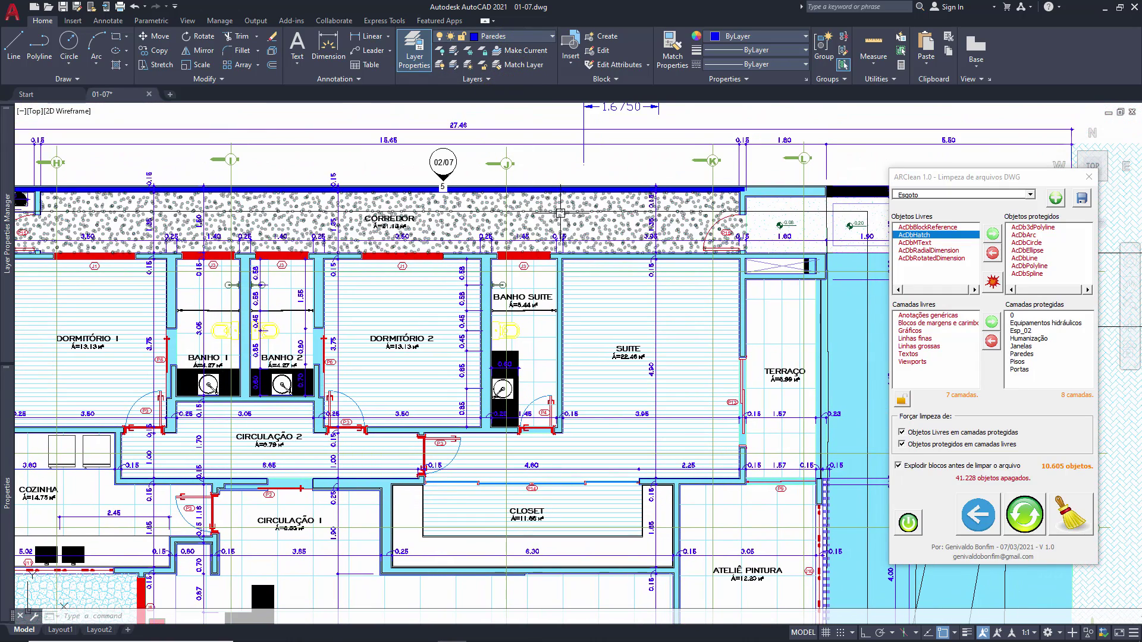
pyautogui.moveTo(547, 222); pyautogui.dragTo(535, 235, button='middle')
pyautogui.scroll(2, 535, 236)
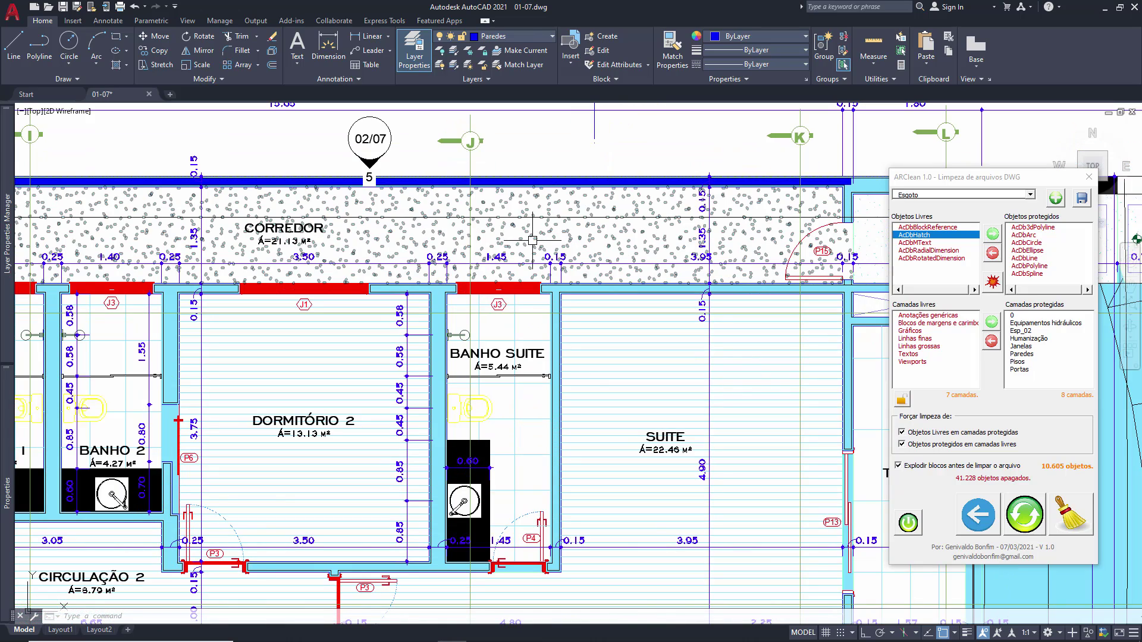
pyautogui.rightClick(535, 246)
pyautogui.press('Escape')
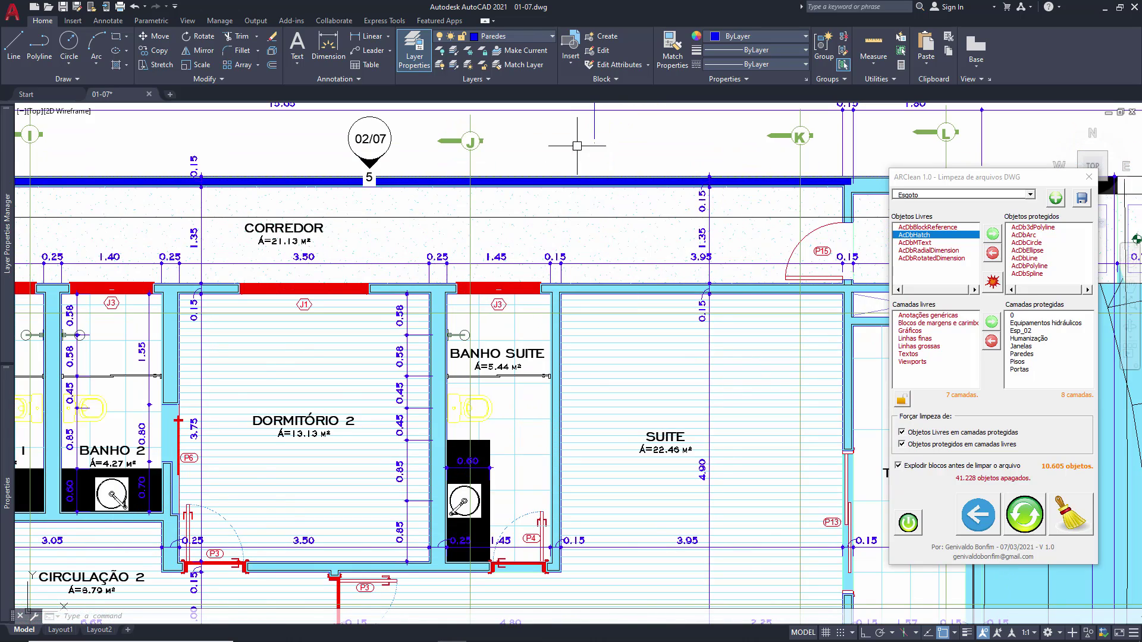
pyautogui.scroll(-4, 577, 145)
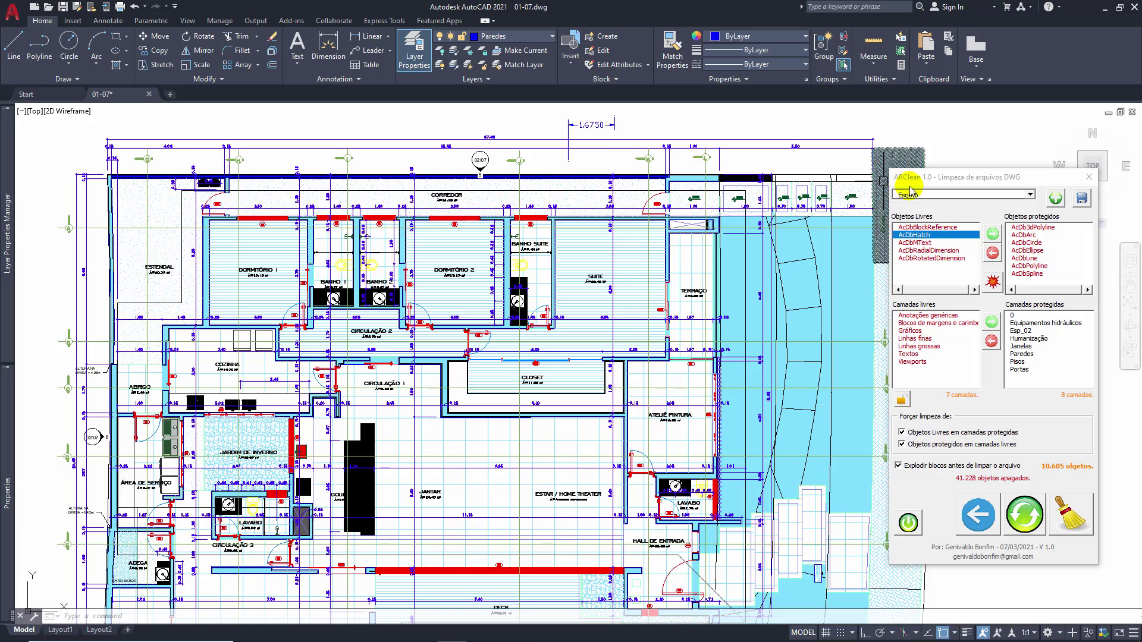
# Refresh the ARClean object and layer lists from the restored drawing, moving the dialog slightly aside
pyautogui.click(1024, 515)
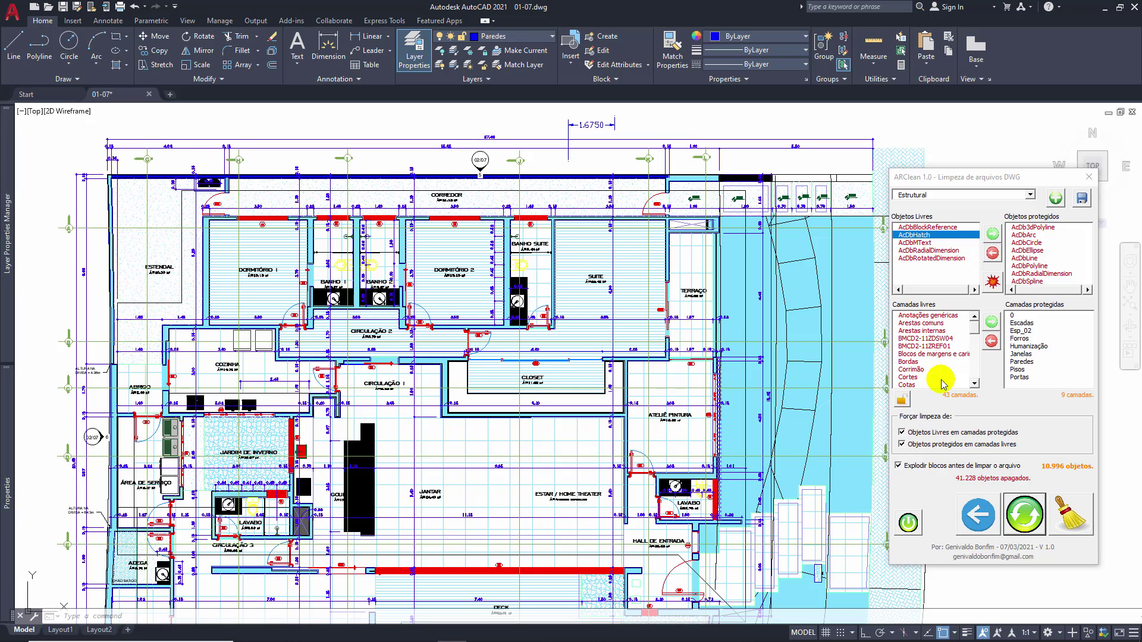
pyautogui.moveTo(975, 176); pyautogui.dragTo(991, 174)
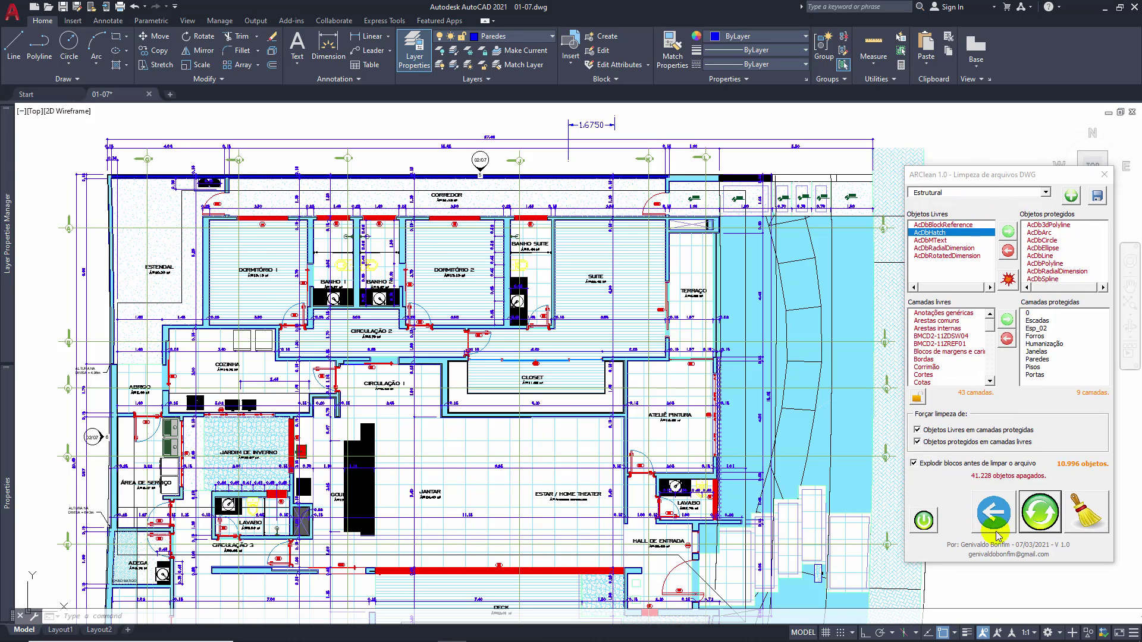
pyautogui.click(1046, 506)
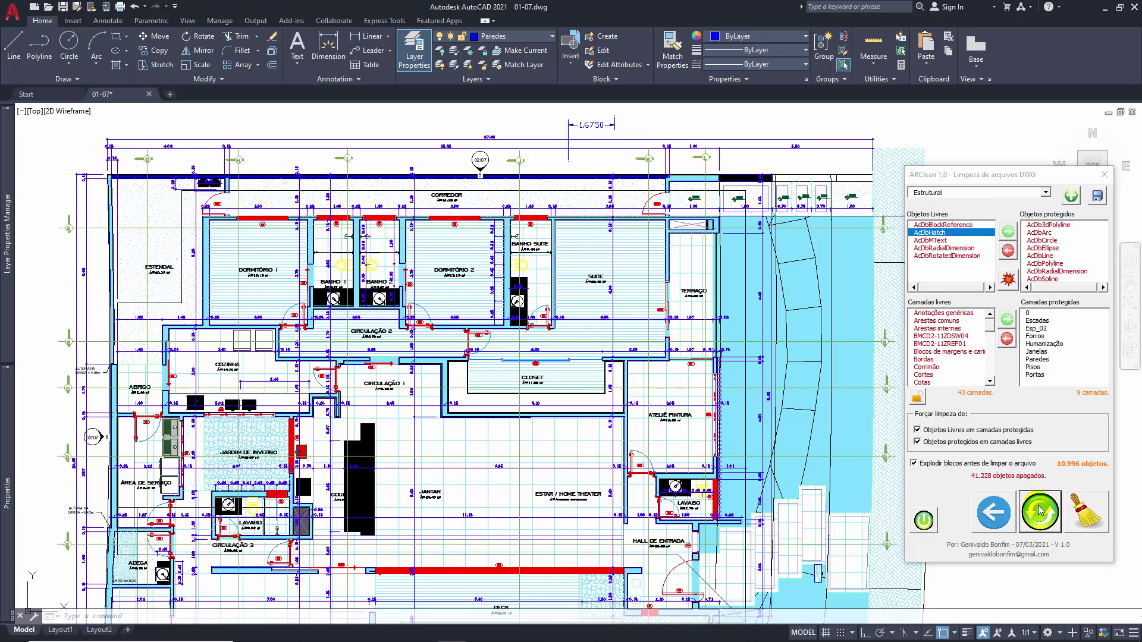
pyautogui.click(950, 519)
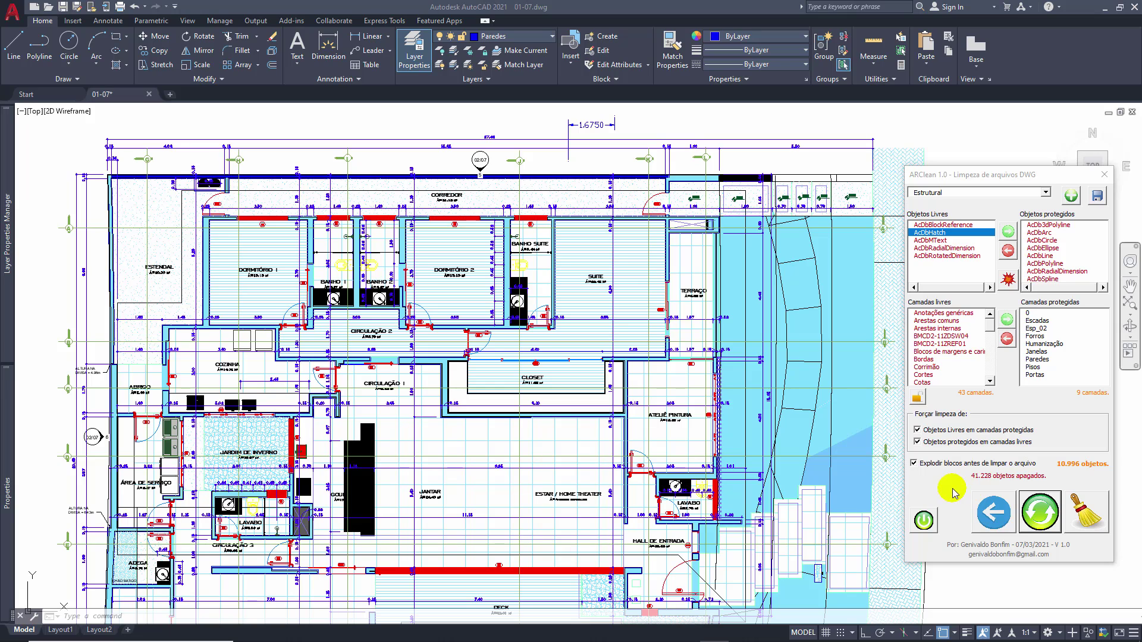
# Close ARClean and the drawing 01-07
pyautogui.click(923, 520)
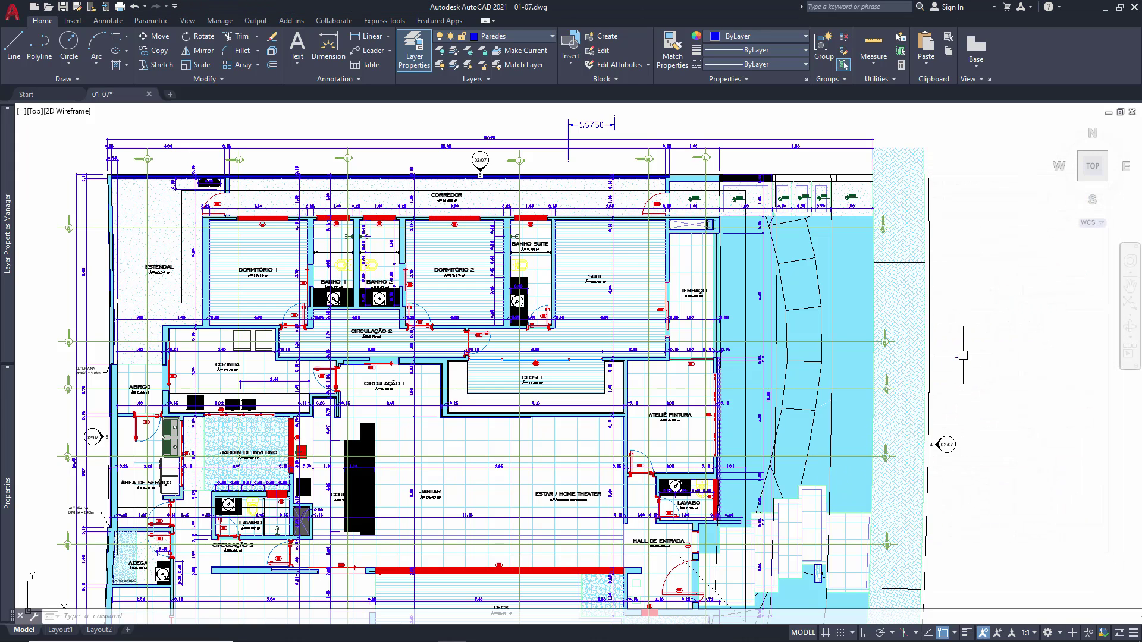
pyautogui.click(149, 94)
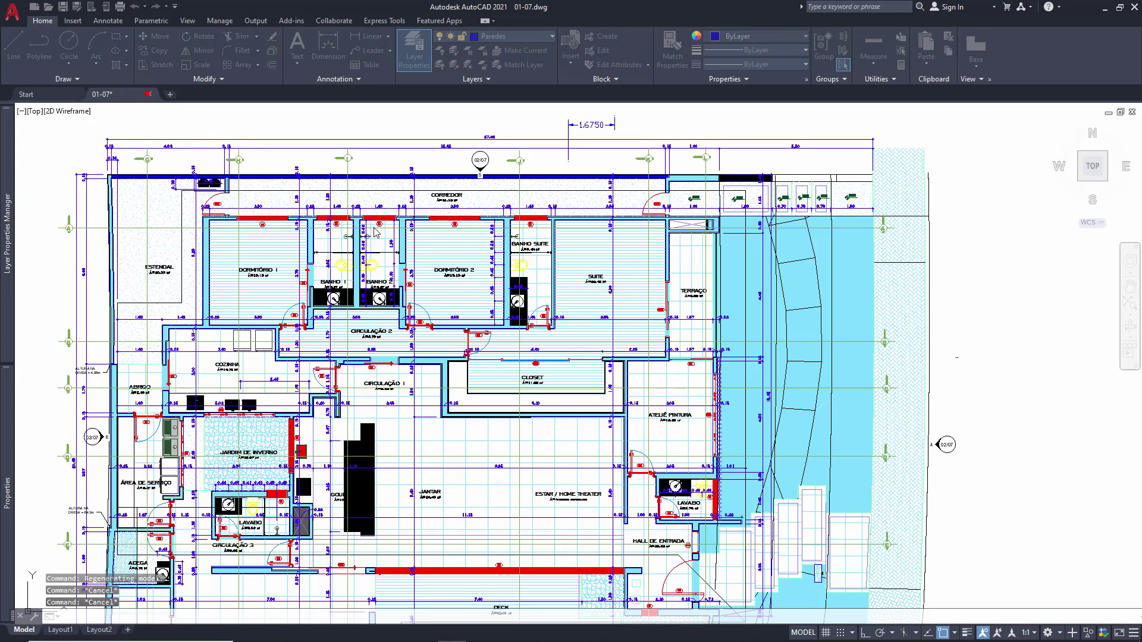
pyautogui.click(601, 353)
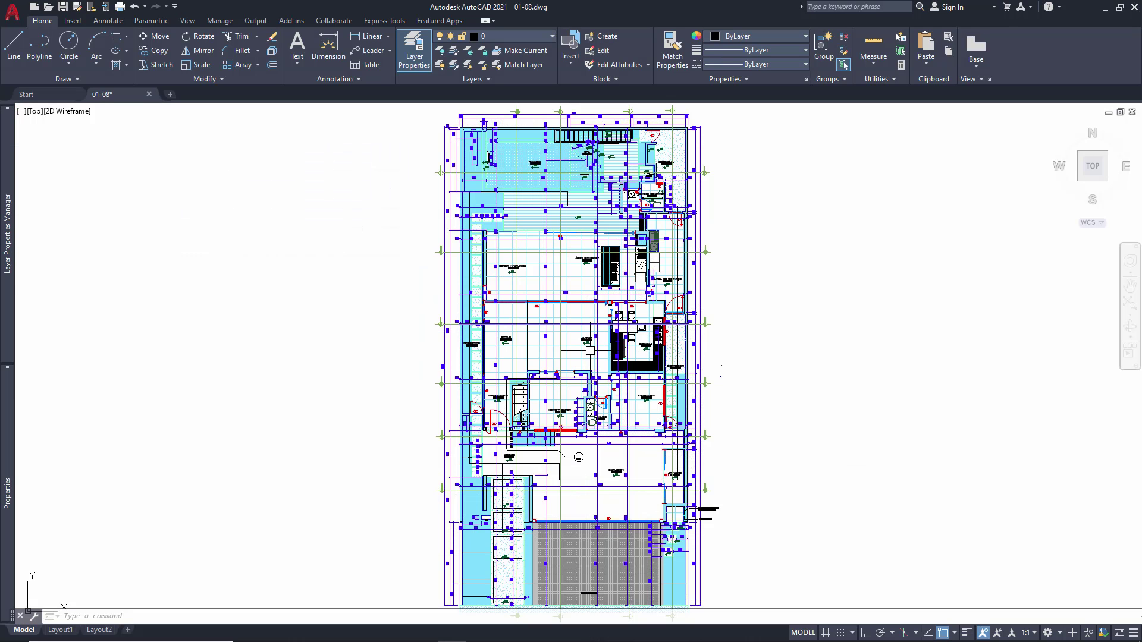
# Open ARClean in drawing 01-08 with the limp command, move its dialog beside the plan and choose the Esgoto discipline
pyautogui.write('limp')
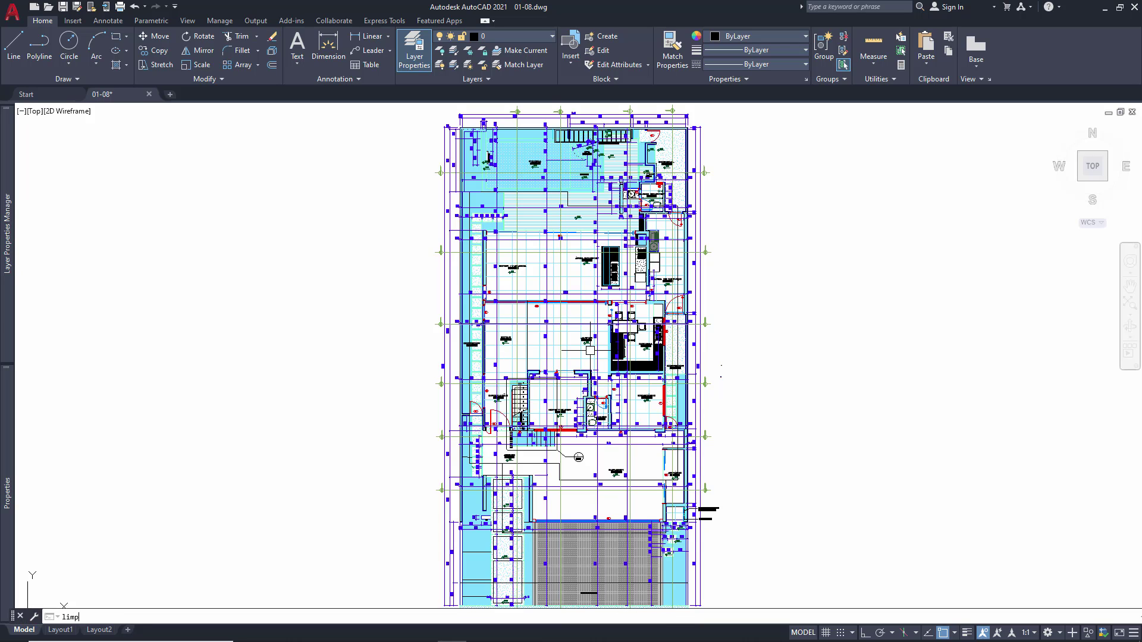
pyautogui.press('Return')
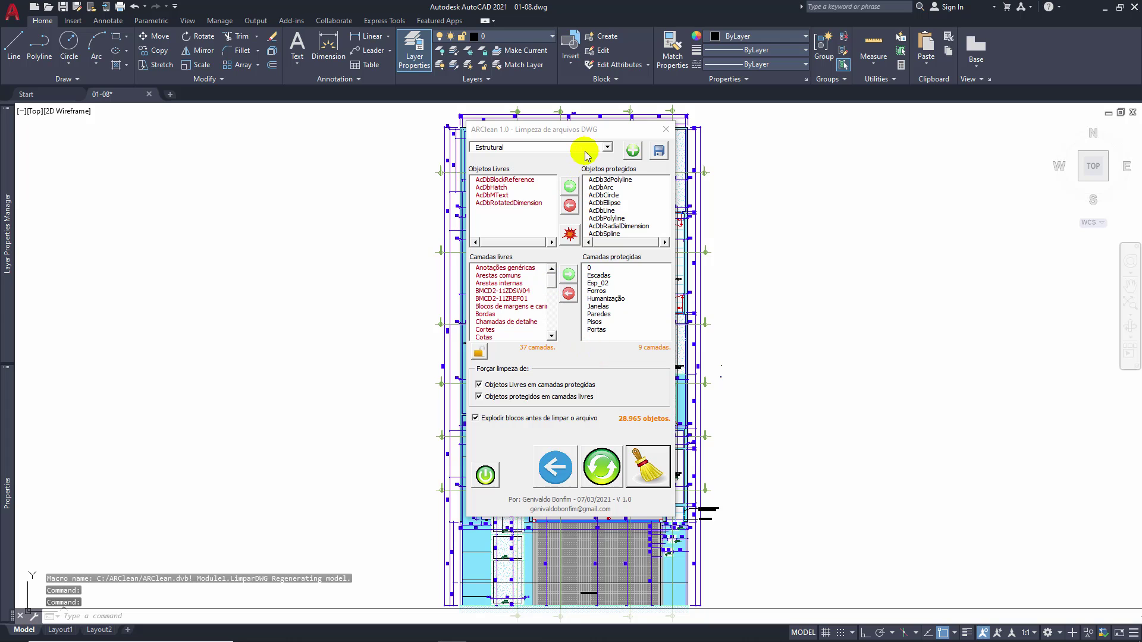
pyautogui.moveTo(585, 129); pyautogui.dragTo(969, 179)
pyautogui.click(941, 199)
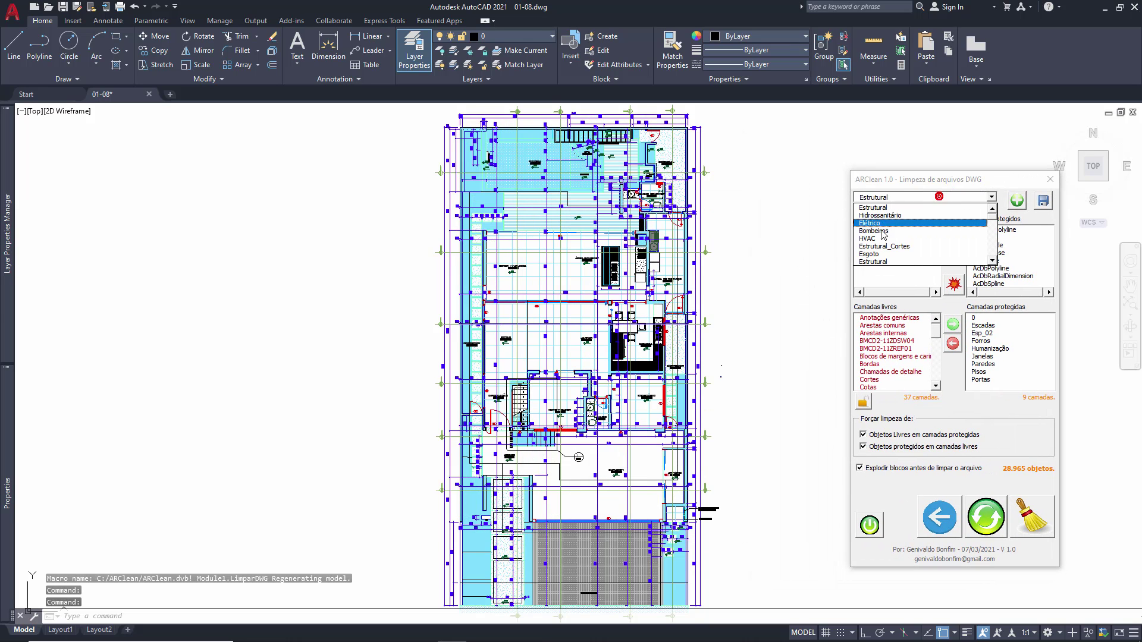
pyautogui.click(876, 253)
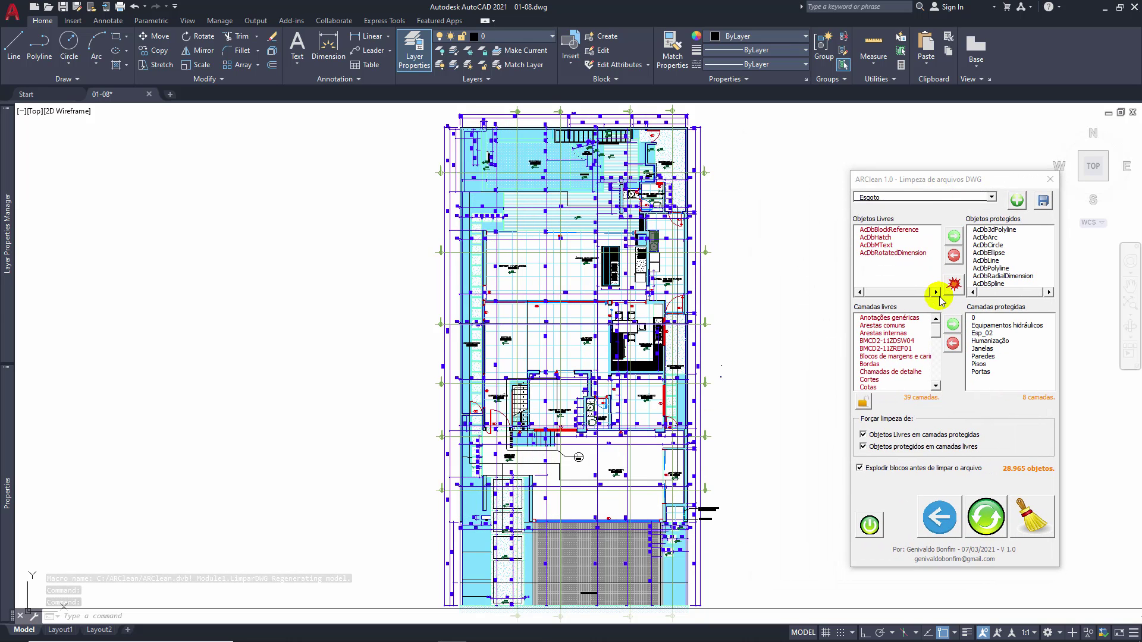
# Clean drawing 01-08 with the Esgoto settings and inspect the kitchen, gourmet and bathroom fixtures across the plan
pyautogui.click(1032, 521)
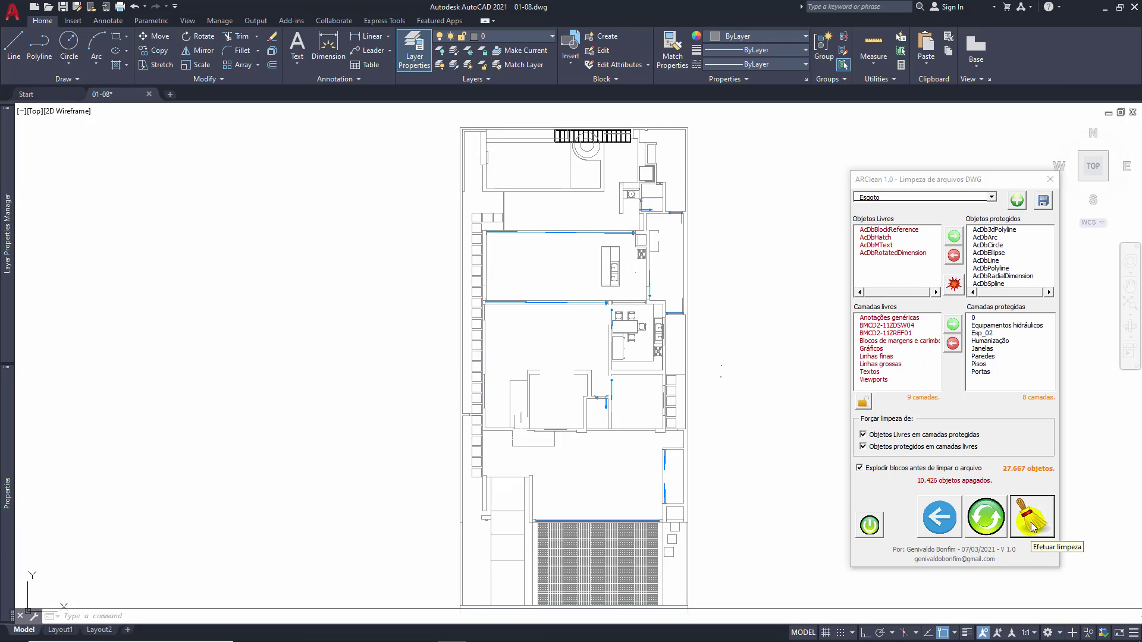
pyautogui.scroll(5, 655, 341)
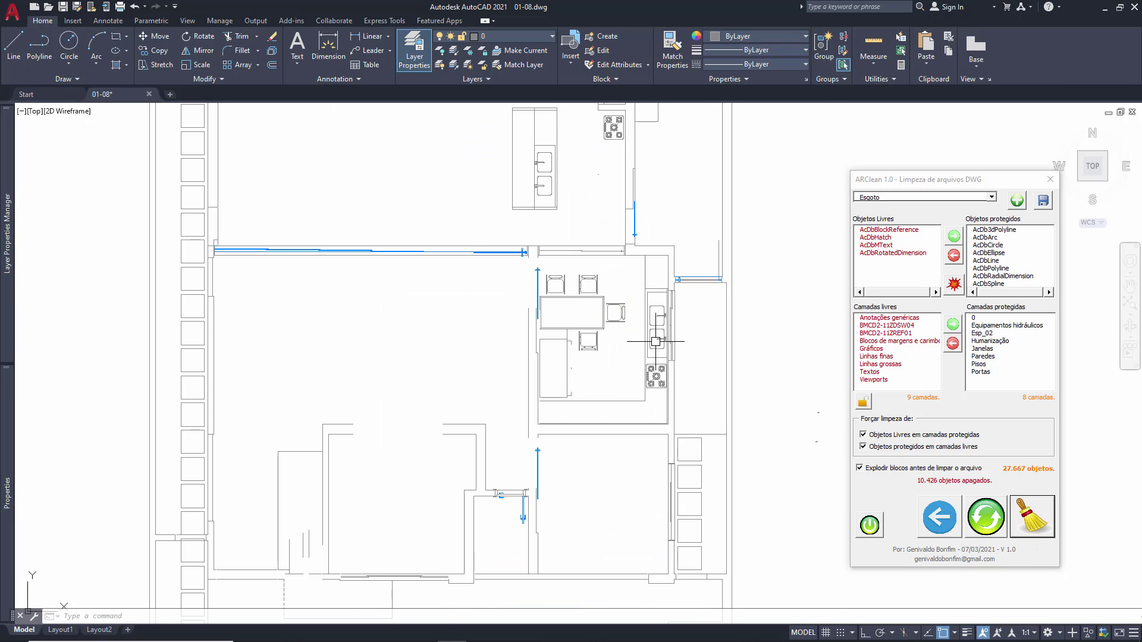
pyautogui.scroll(3, 656, 342)
pyautogui.scroll(-5, 659, 424)
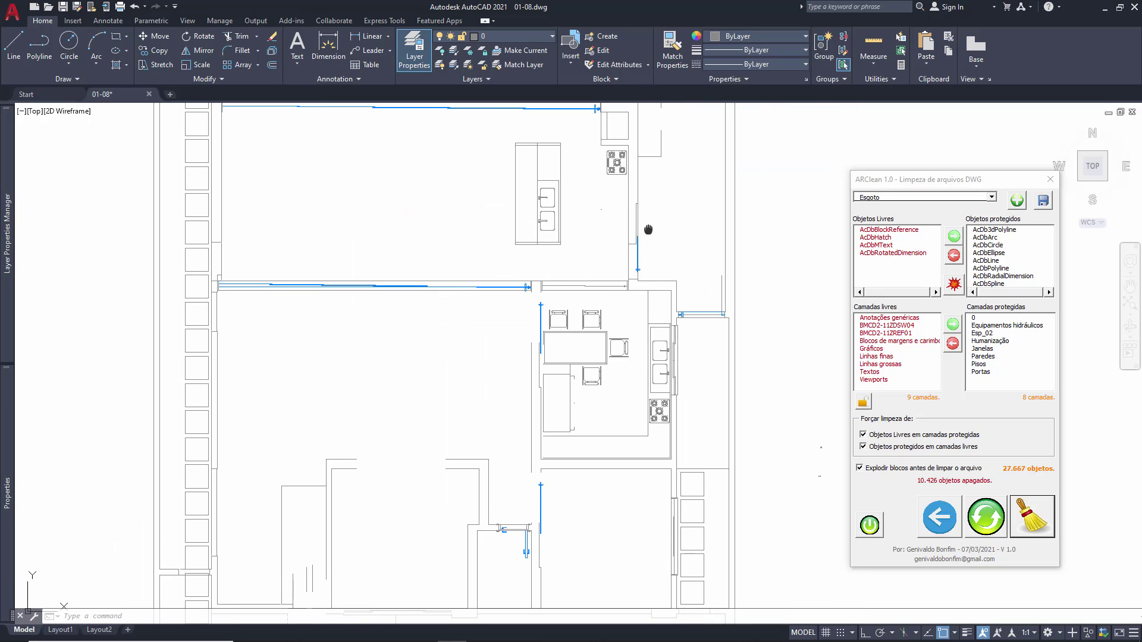
pyautogui.scroll(5, 570, 280)
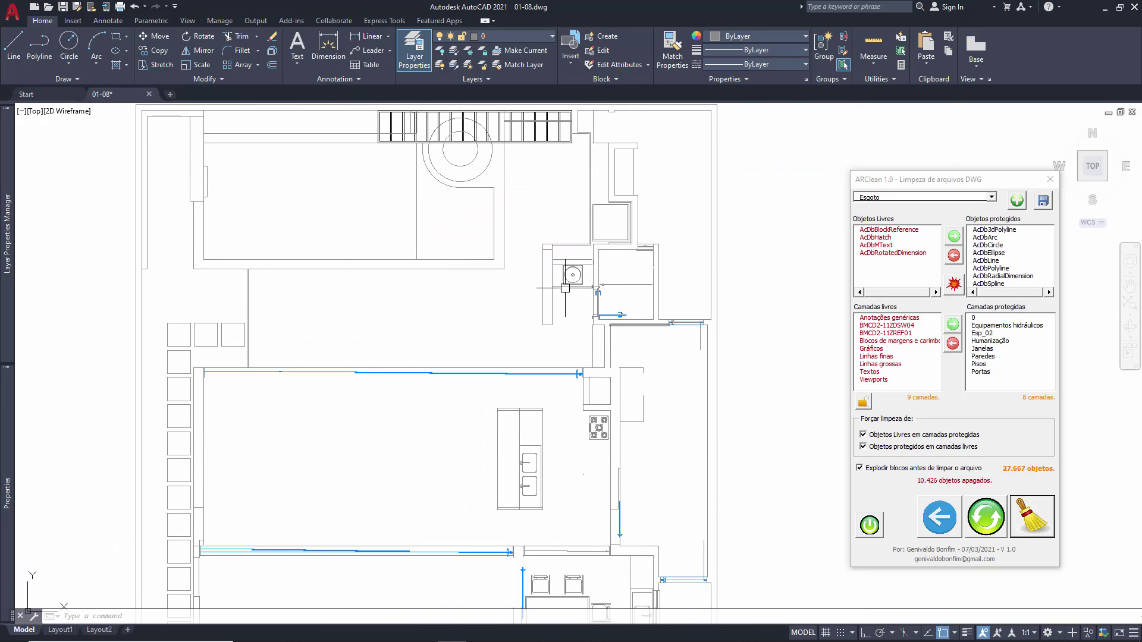
pyautogui.moveTo(570, 280)
pyautogui.mouseDown(button='middle')
pyautogui.moveTo(612, 256)
pyautogui.moveTo(594, 260)
pyautogui.moveTo(593, 329)
pyautogui.mouseUp(button='middle')
pyautogui.scroll(-2, 609, 440)
pyautogui.moveTo(616, 437); pyautogui.dragTo(615, 278, button='middle')
pyautogui.scroll(4, 601, 302)
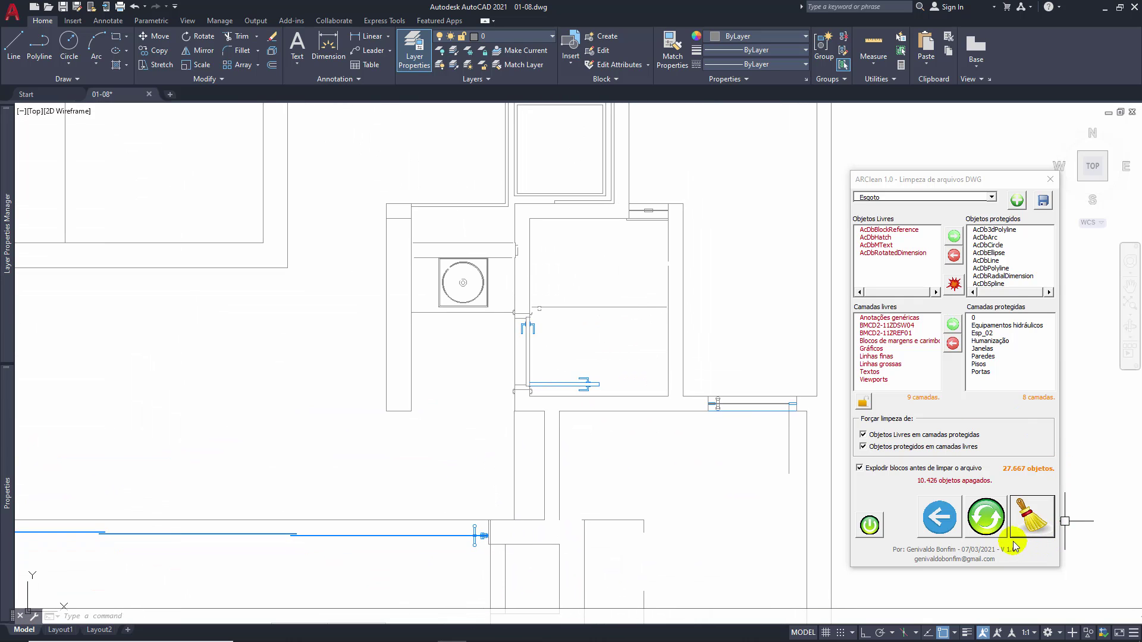
pyautogui.scroll(-5, 633, 333)
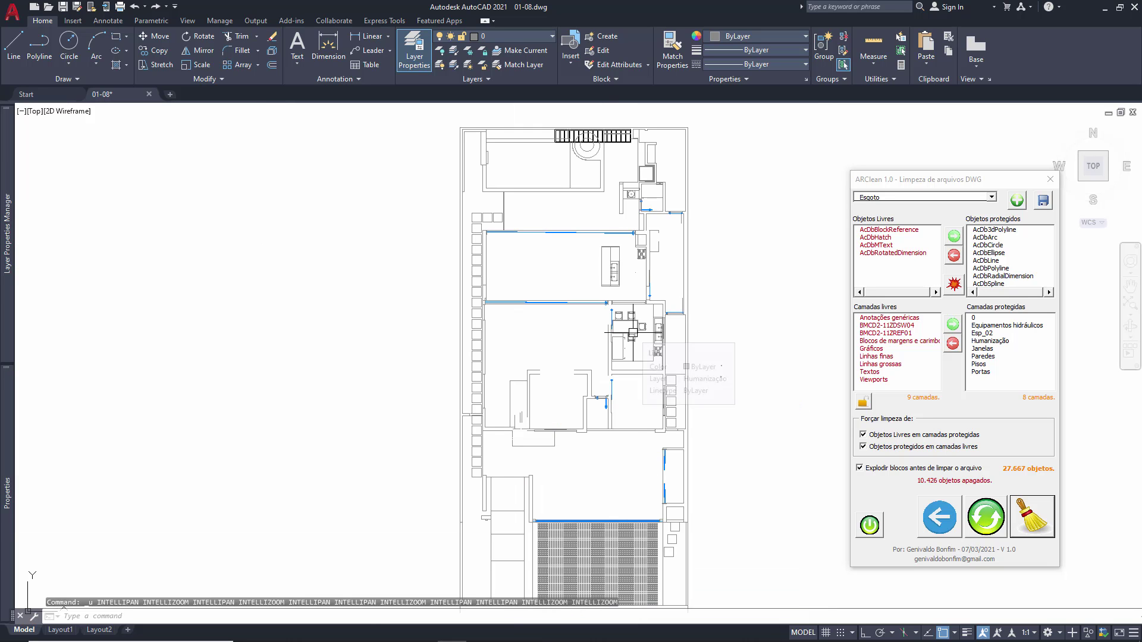
# Undo the cleaning of drawing 01-08 and select the toilet in Banho Gourmet to identify its layer
pyautogui.hotkey('ctrl', 'z')
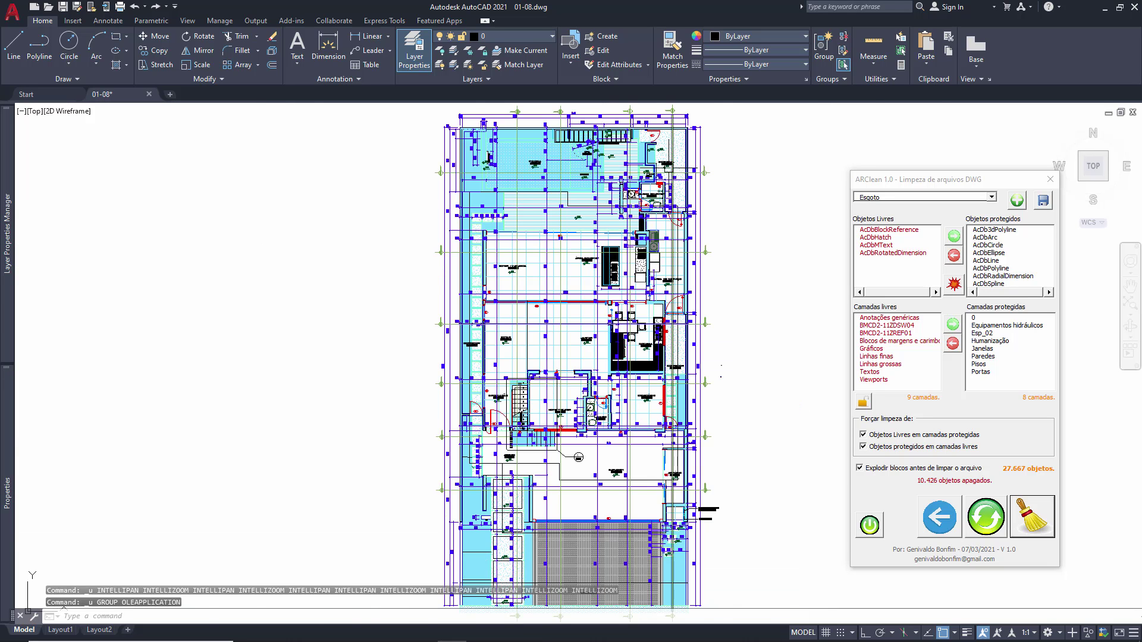
pyautogui.scroll(2, 663, 317)
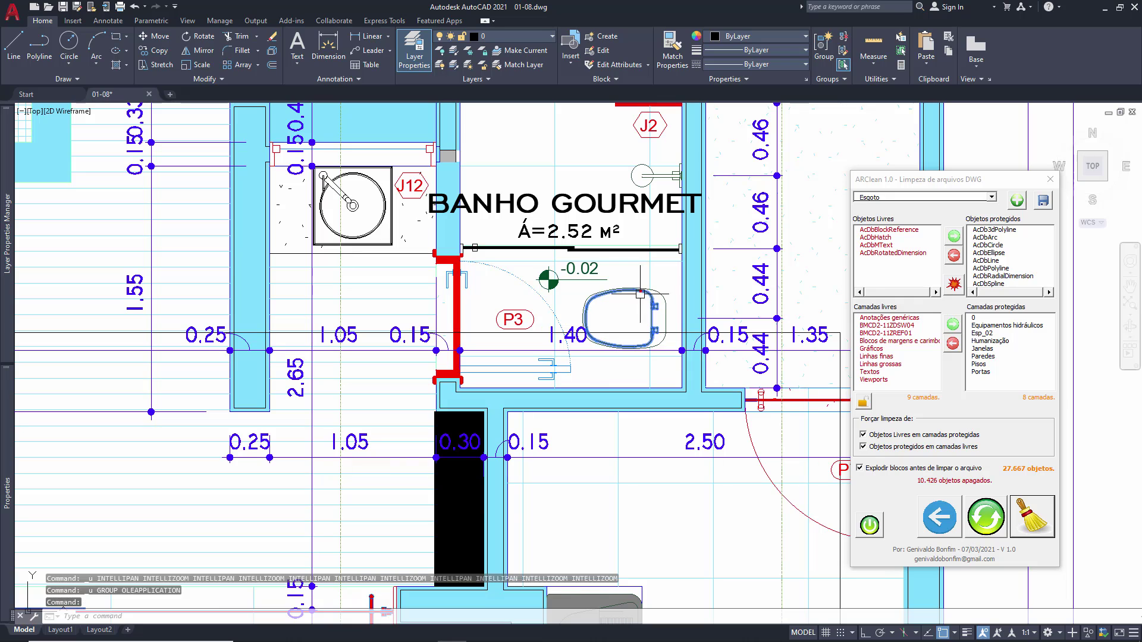
pyautogui.click(663, 315)
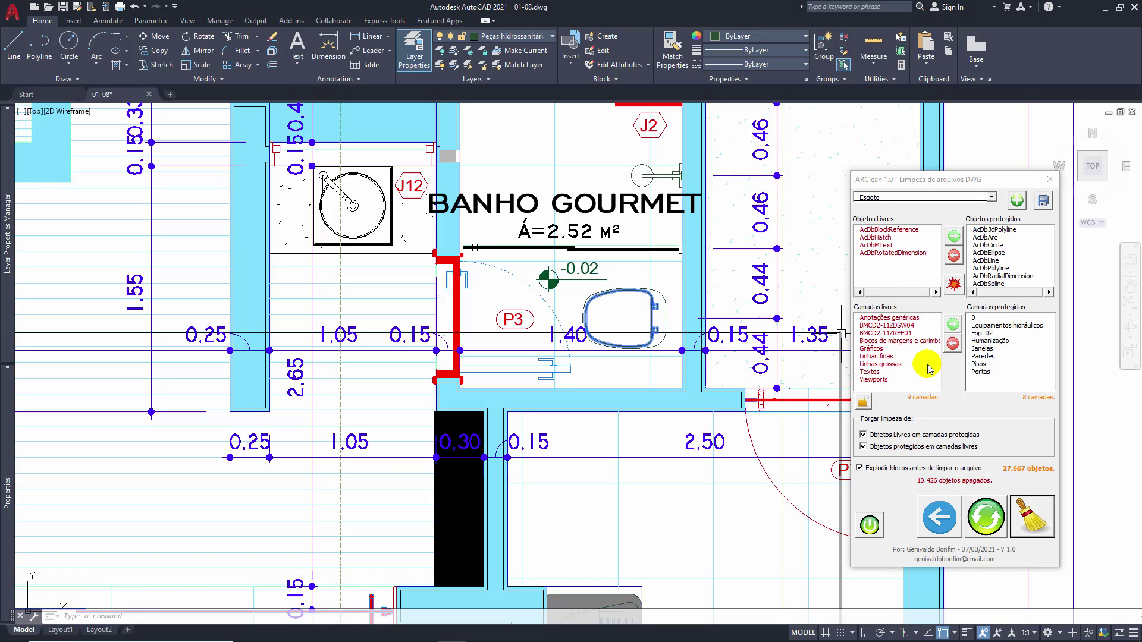
# Refresh the ARClean lists from the restored drawing 01-08 and load the Esgoto discipline again
pyautogui.click(991, 527)
pyautogui.click(991, 197)
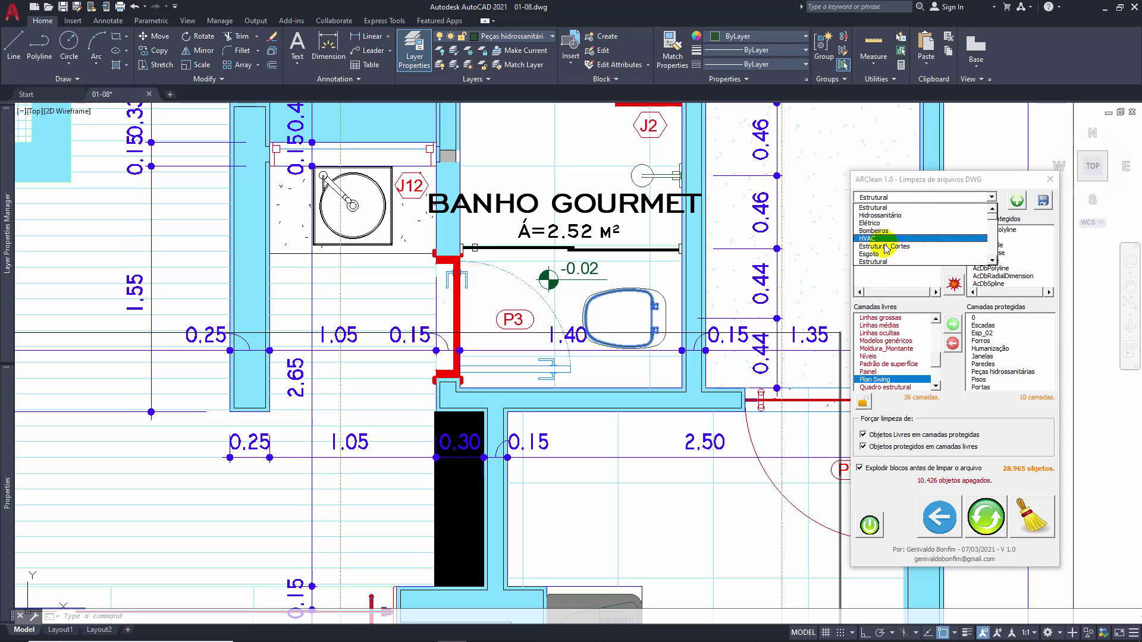
pyautogui.click(886, 254)
# Move the Peças hidrossanitárias layer to Camadas protegidas and save the Esgoto discipline
pyautogui.click(935, 333)
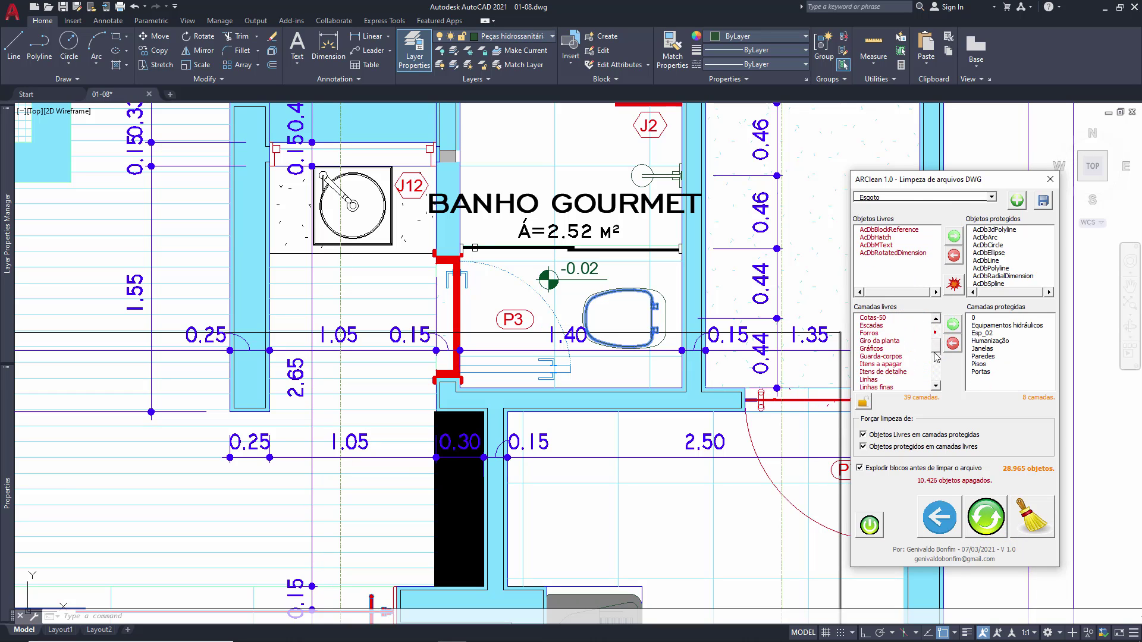
pyautogui.moveTo(932, 363); pyautogui.dragTo(933, 366)
pyautogui.doubleClick(880, 365)
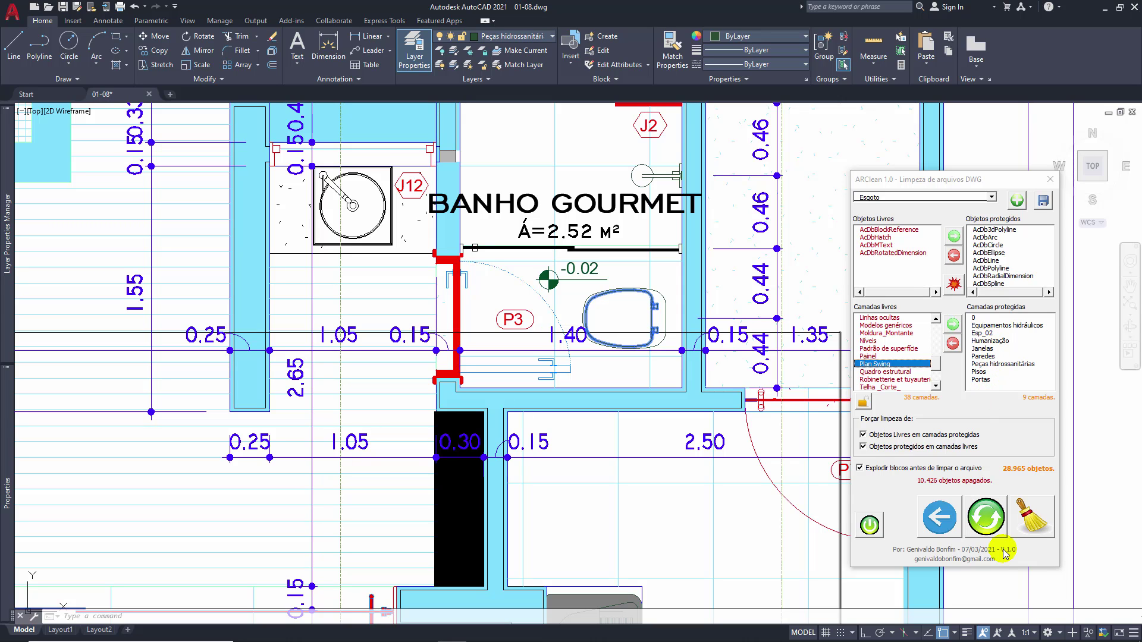
pyautogui.click(1044, 201)
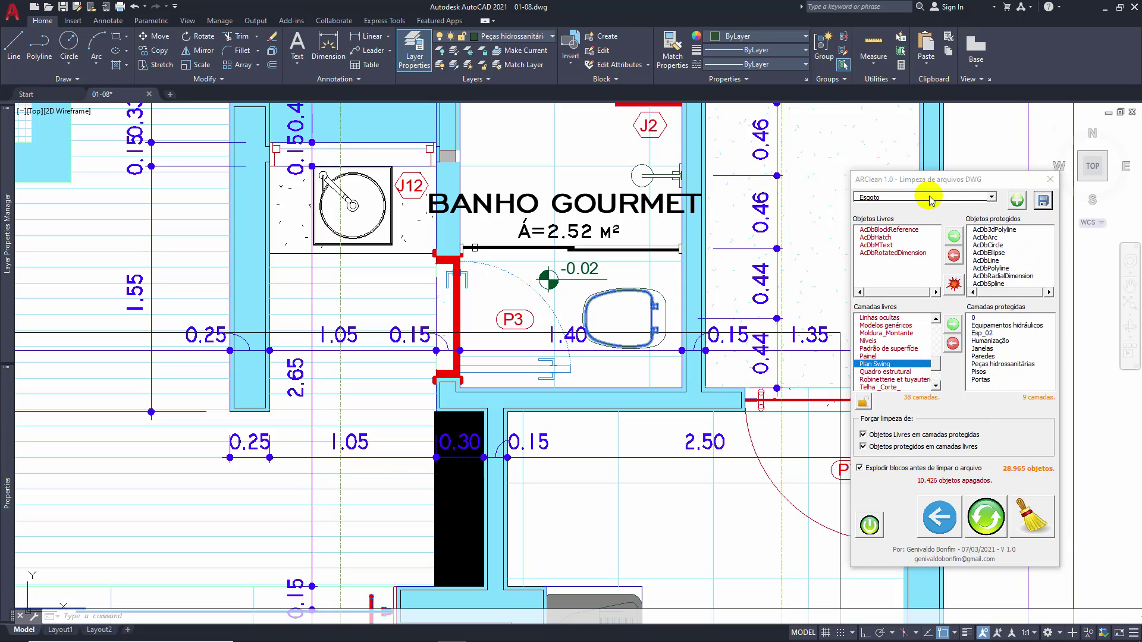
pyautogui.scroll(-4, 556, 320)
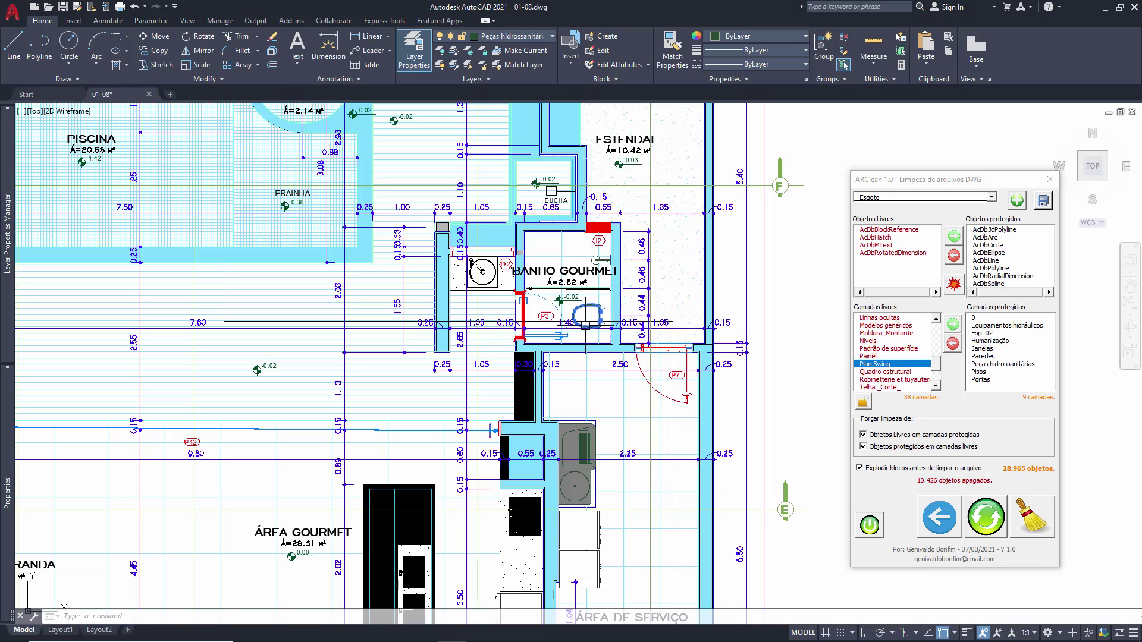
# Clean drawing 01-08 with the updated Esgoto settings and inspect the fixtures, doors and rooms across the plan
pyautogui.click(1024, 531)
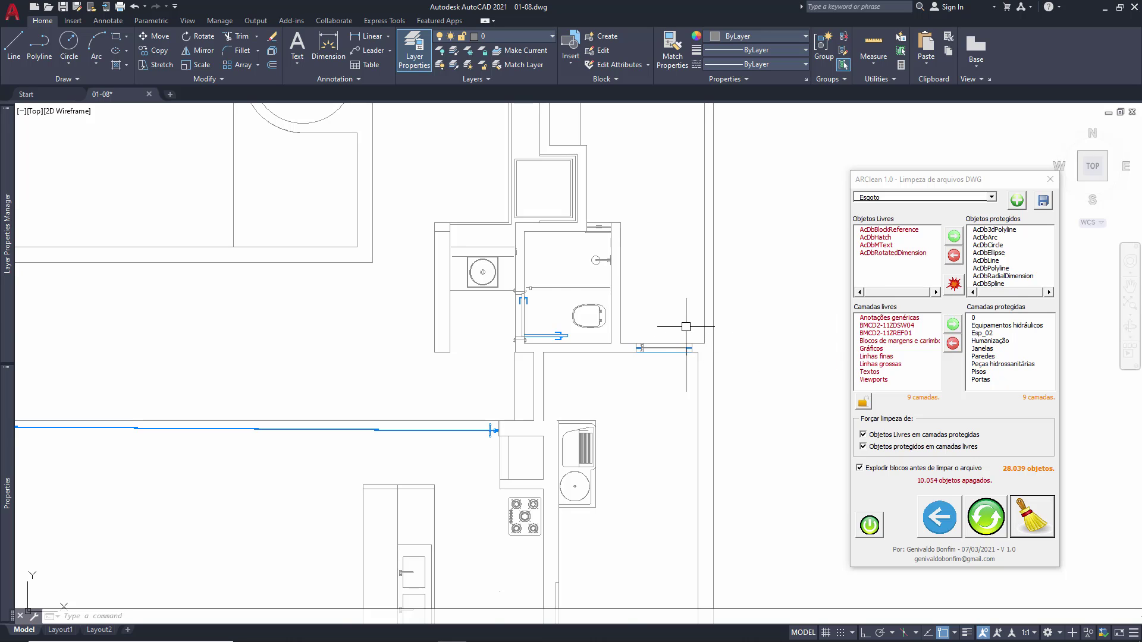
pyautogui.scroll(-5, 682, 323)
pyautogui.moveTo(572, 410); pyautogui.dragTo(573, 303, button='middle')
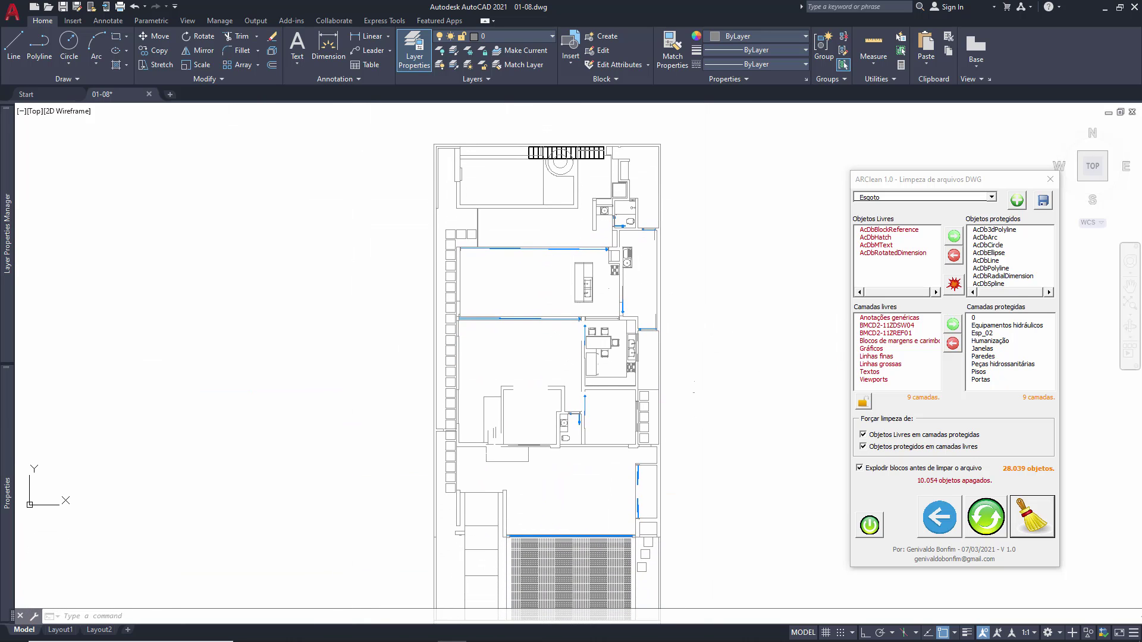
pyautogui.scroll(4, 517, 402)
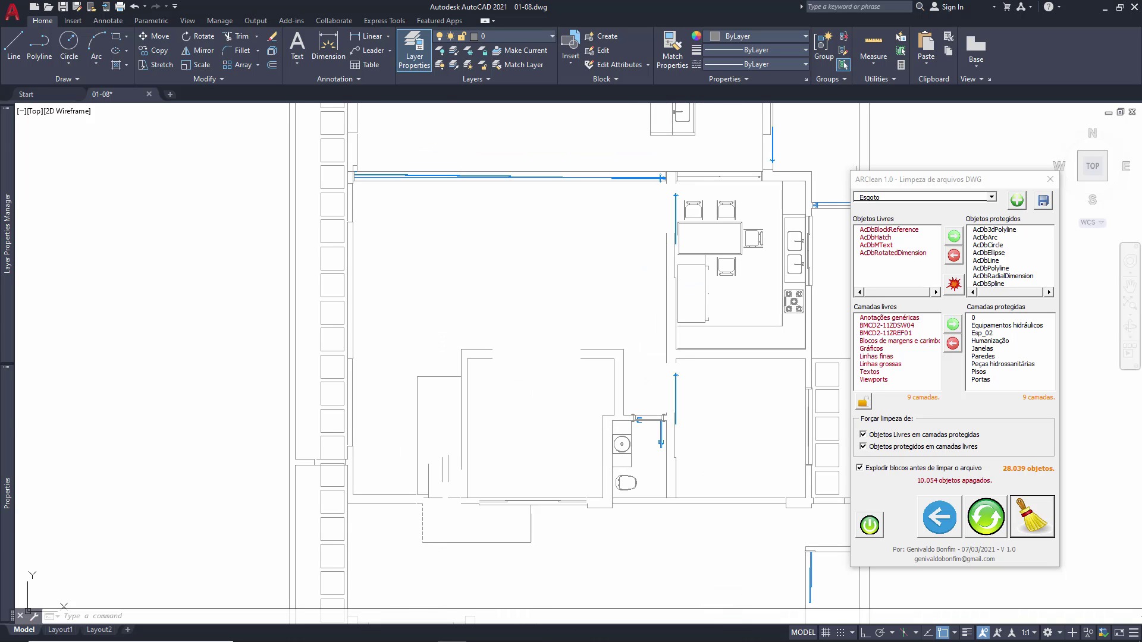
# Undo the cleaning of drawing 01-08 and explode the P14 sliding door at the Home Theater entrance
pyautogui.hotkey('ctrl', 'z')
pyautogui.hotkey('ctrl', 'z')
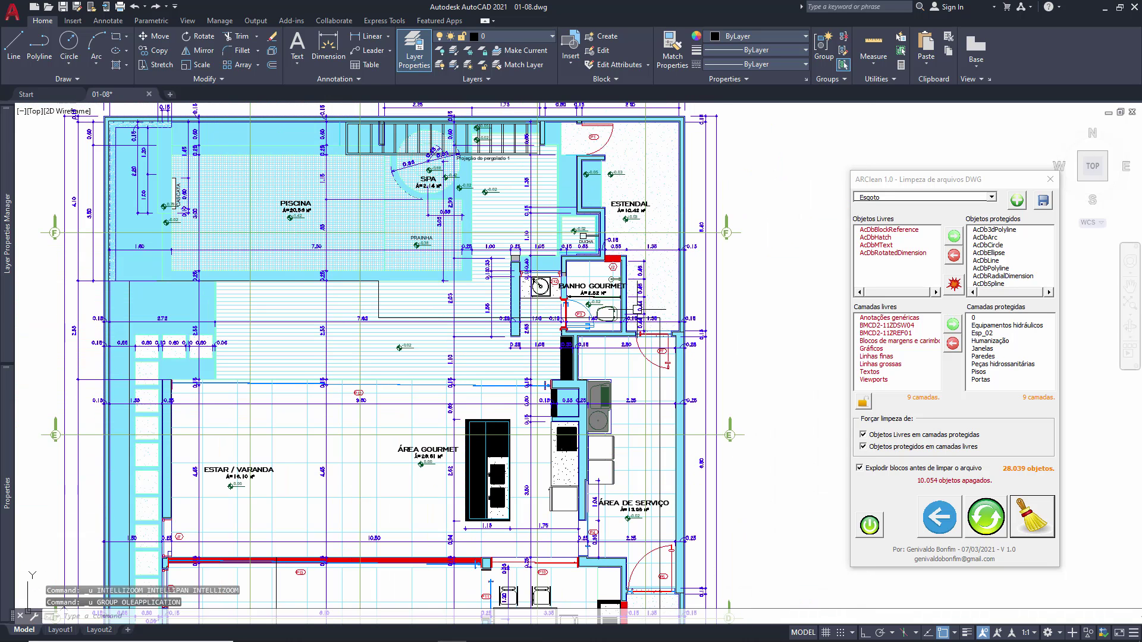
pyautogui.moveTo(378, 601); pyautogui.dragTo(510, 379, button='middle')
pyautogui.moveTo(474, 535); pyautogui.dragTo(511, 375, button='middle')
pyautogui.scroll(4, 511, 377)
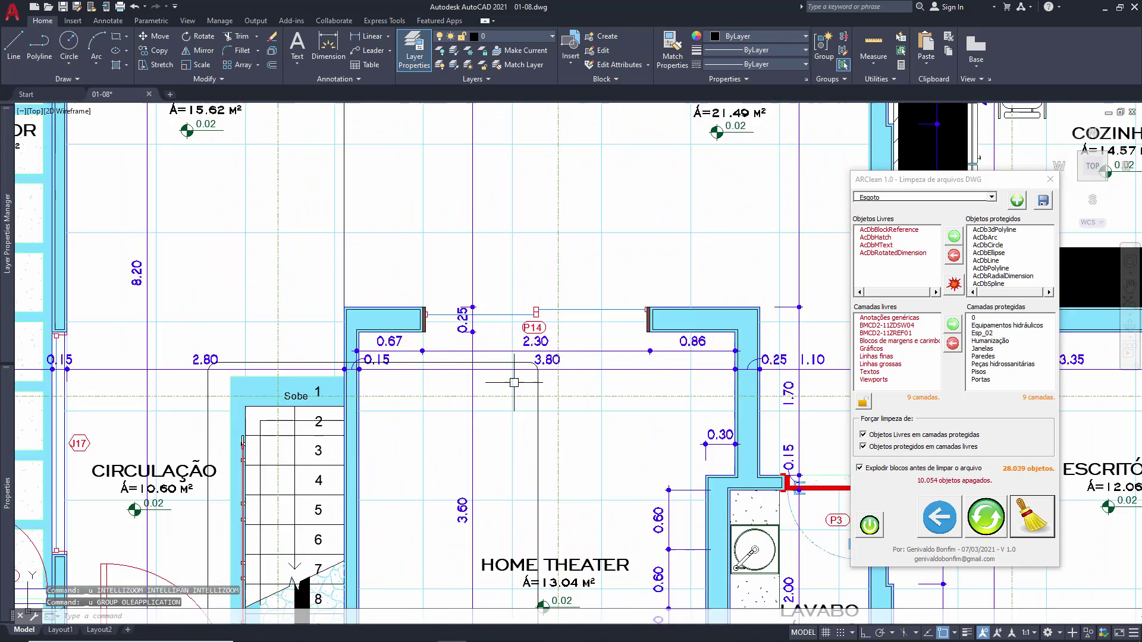
pyautogui.scroll(2, 514, 383)
pyautogui.click(498, 274)
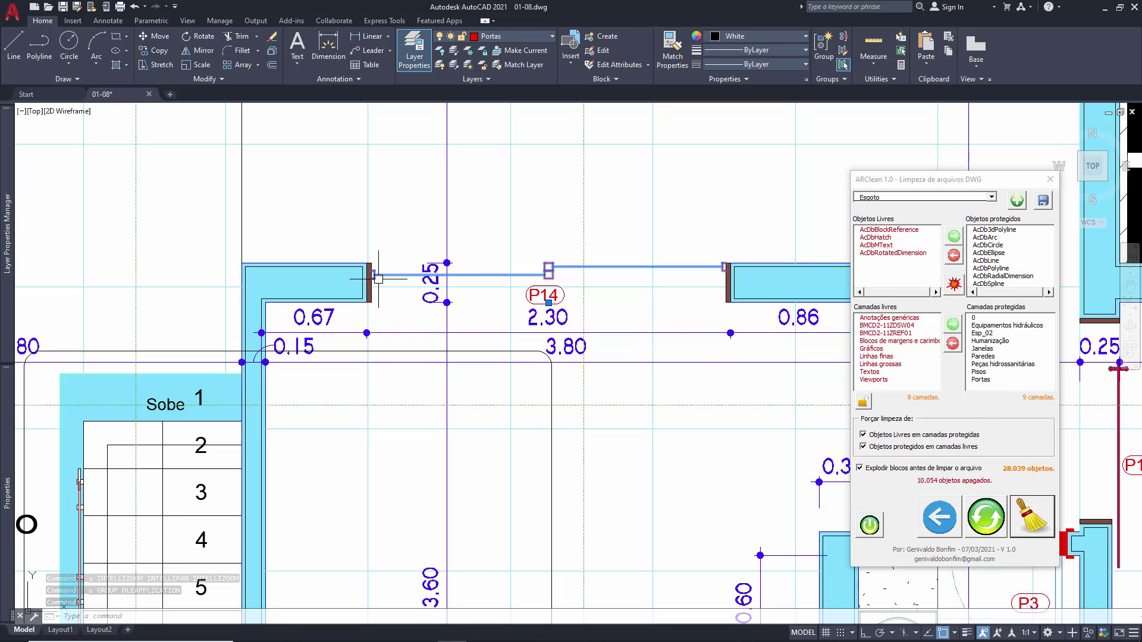
pyautogui.write('x')
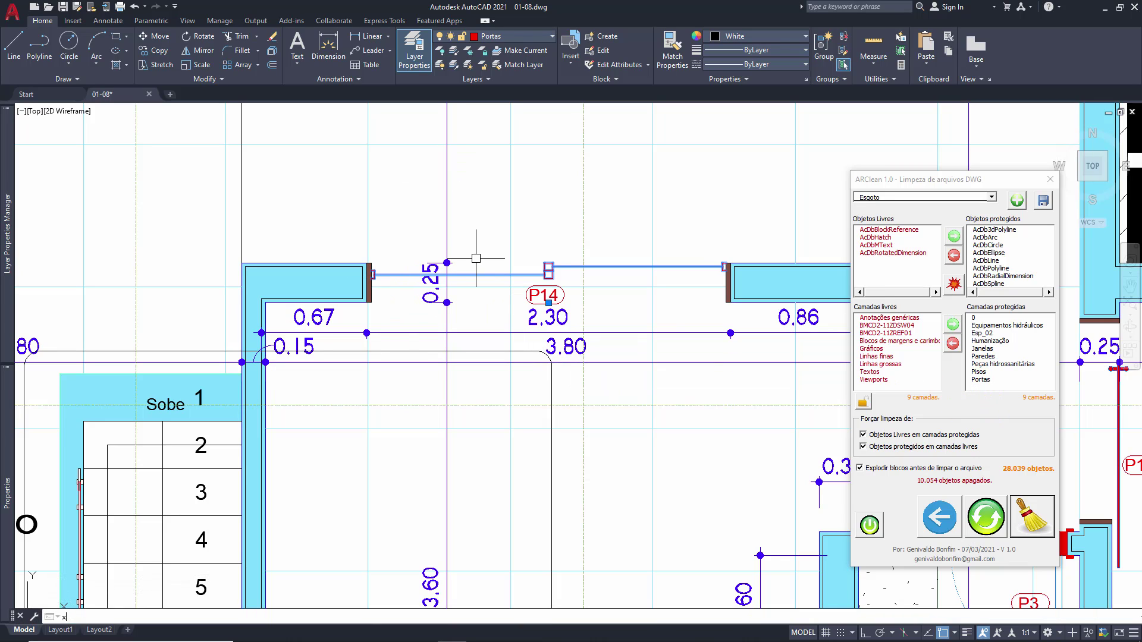
pyautogui.press('Return')
# Select the P14 door's glass line, the adjacent wall-end edge and the door frame line to identify their layers
pyautogui.click(484, 275)
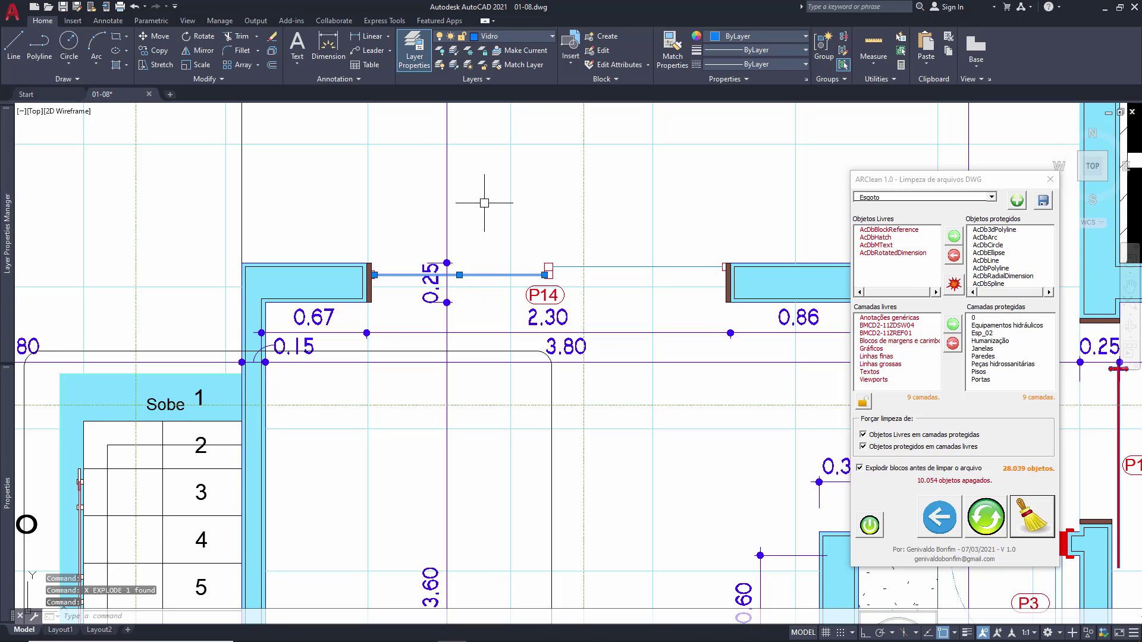
pyautogui.press('Escape')
pyautogui.press('Escape')
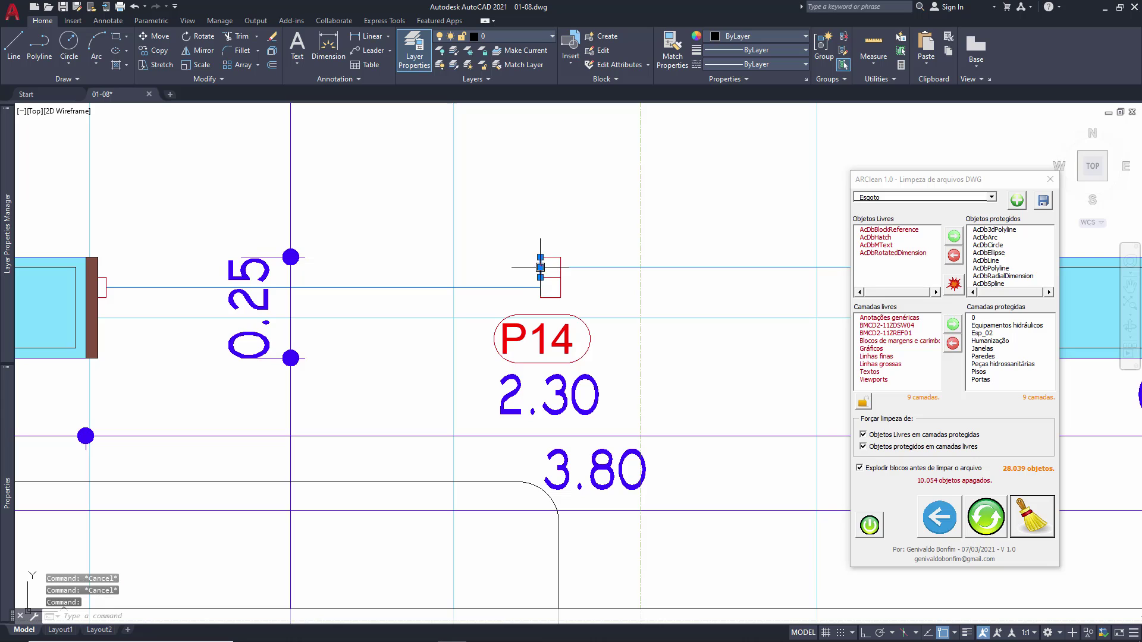
pyautogui.scroll(-2, 550, 257)
pyautogui.scroll(2, 265, 288)
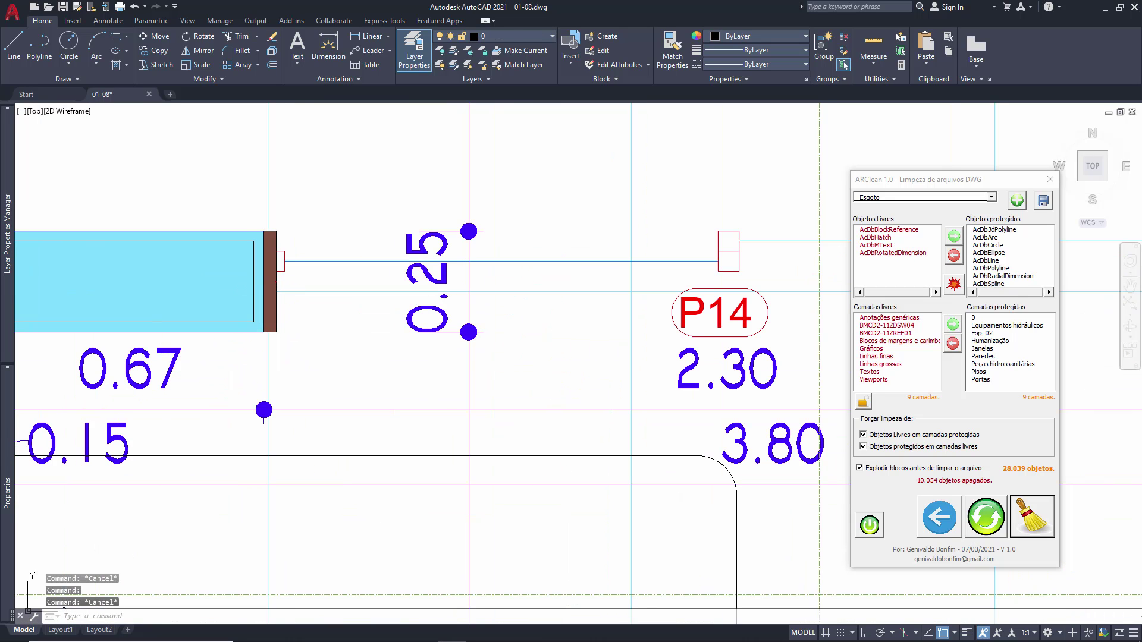
pyautogui.click(274, 283)
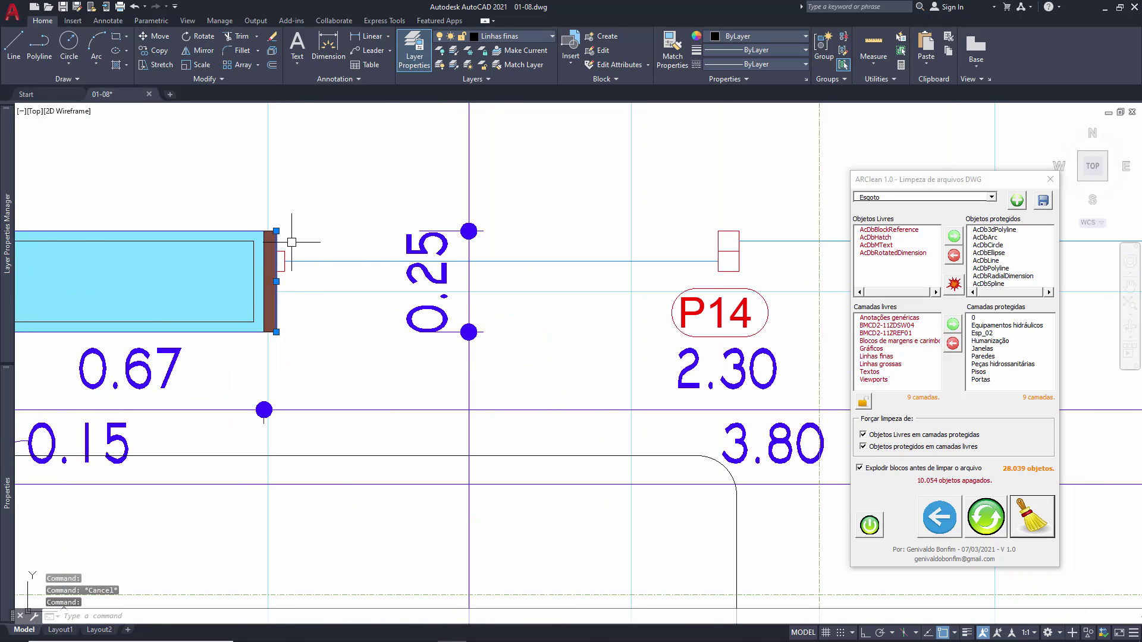
pyautogui.press('Escape')
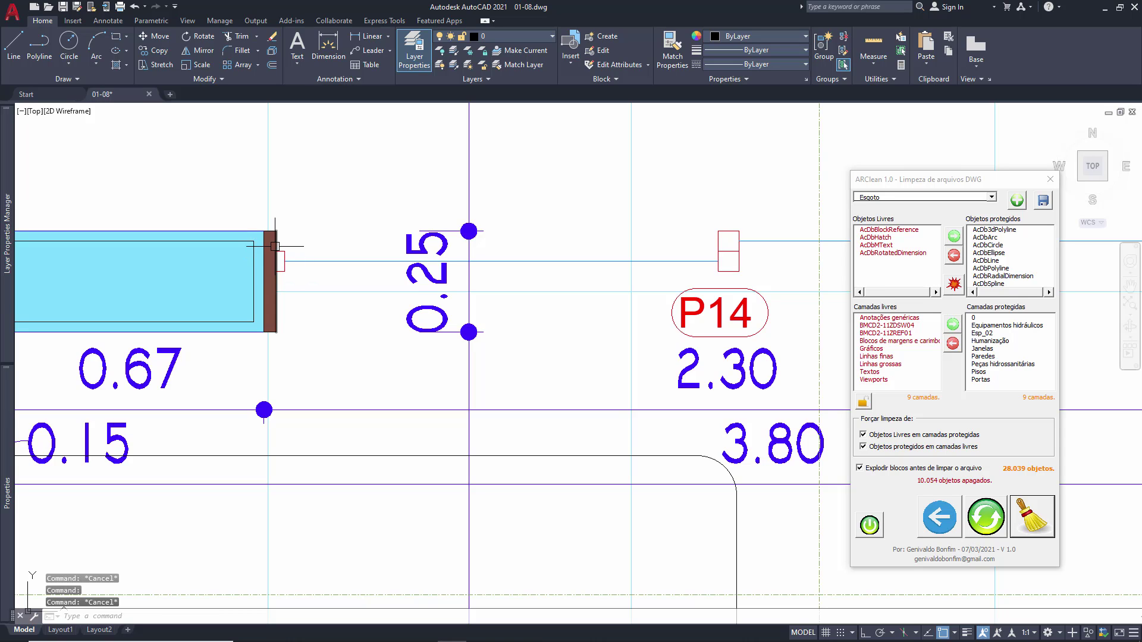
pyautogui.click(275, 267)
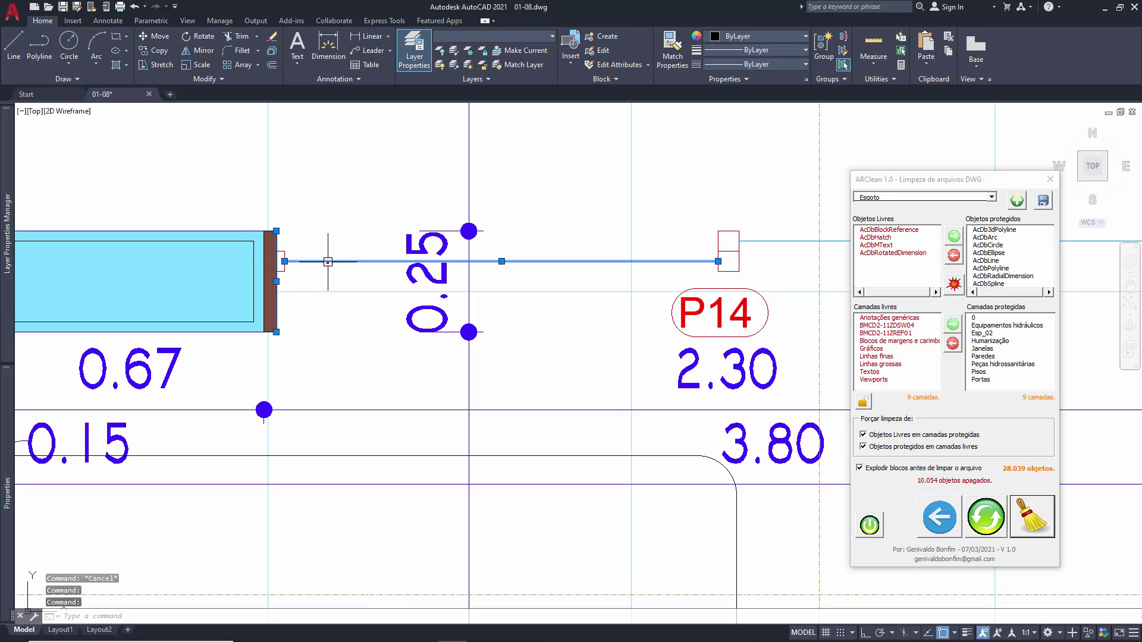
pyautogui.press('Escape')
pyautogui.click(728, 231)
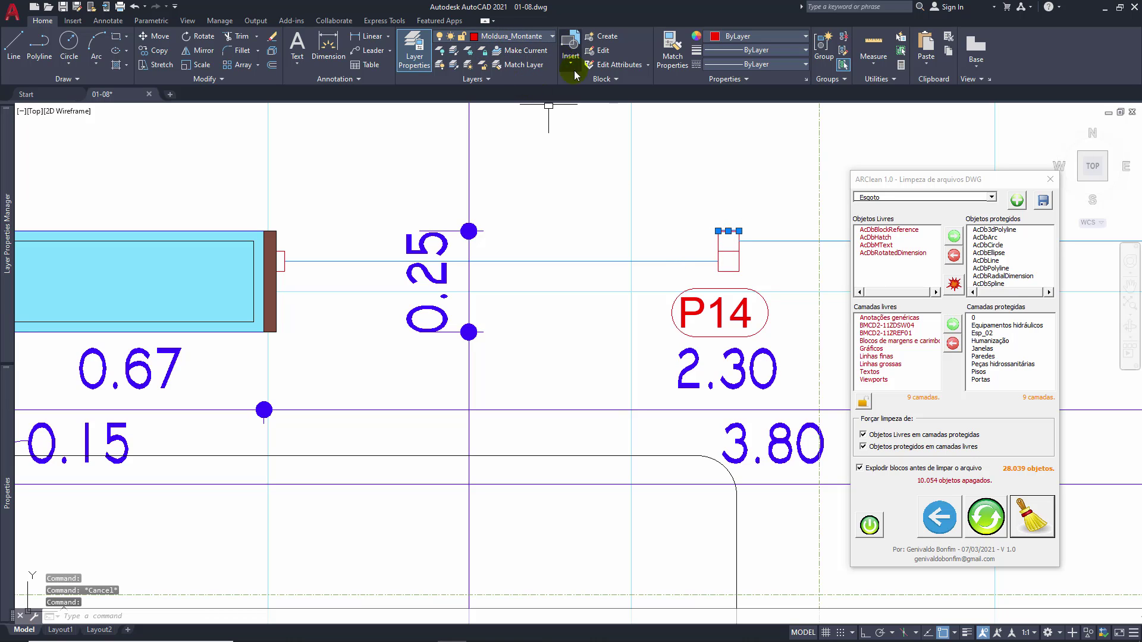
pyautogui.press('Escape')
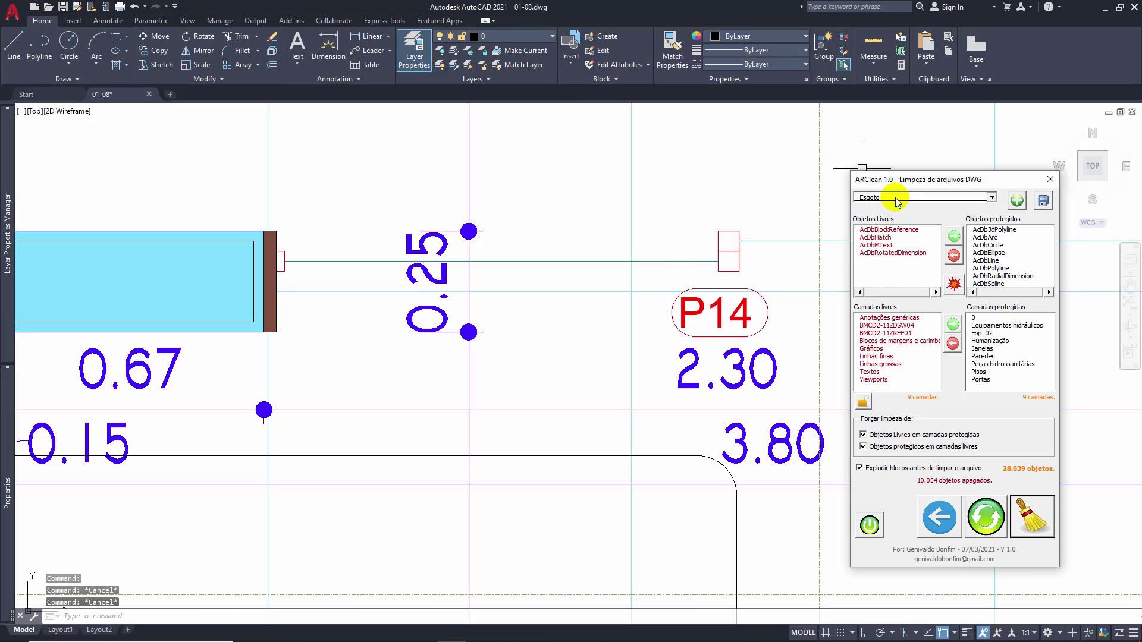
# Choose the Esgoto discipline again and start cleaning drawing 01-08
pyautogui.click(897, 199)
pyautogui.click(897, 201)
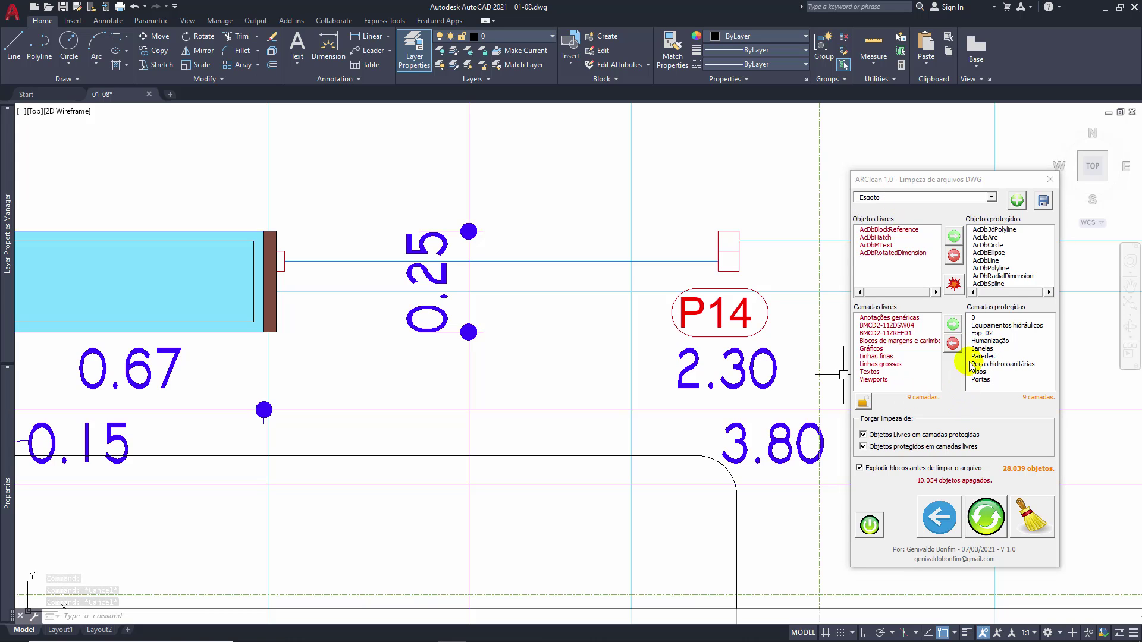
pyautogui.click(1017, 506)
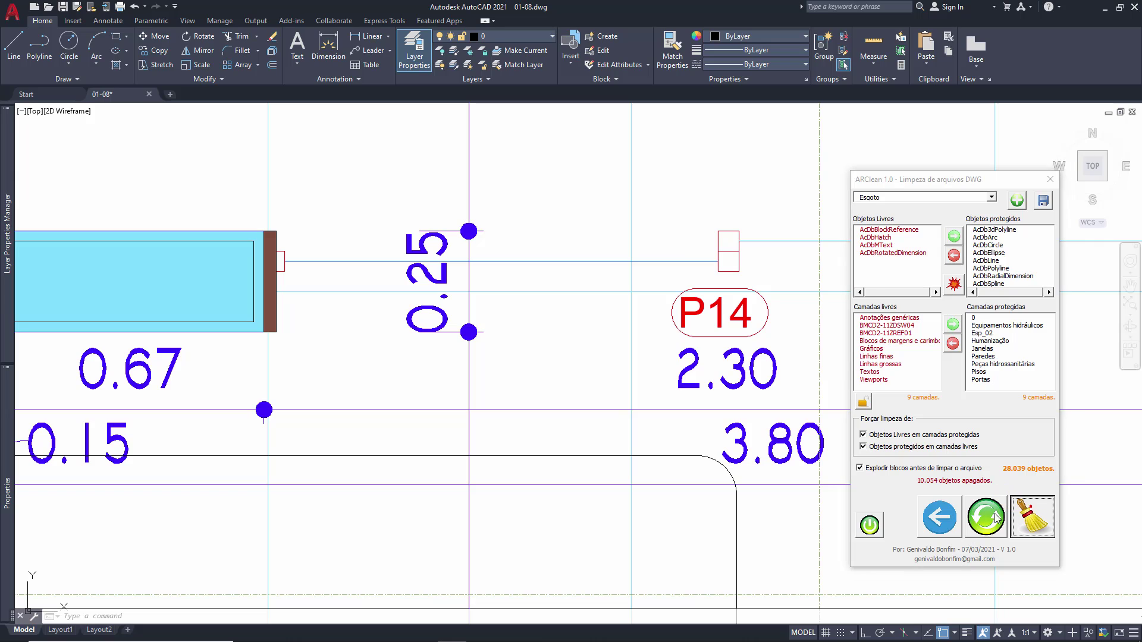